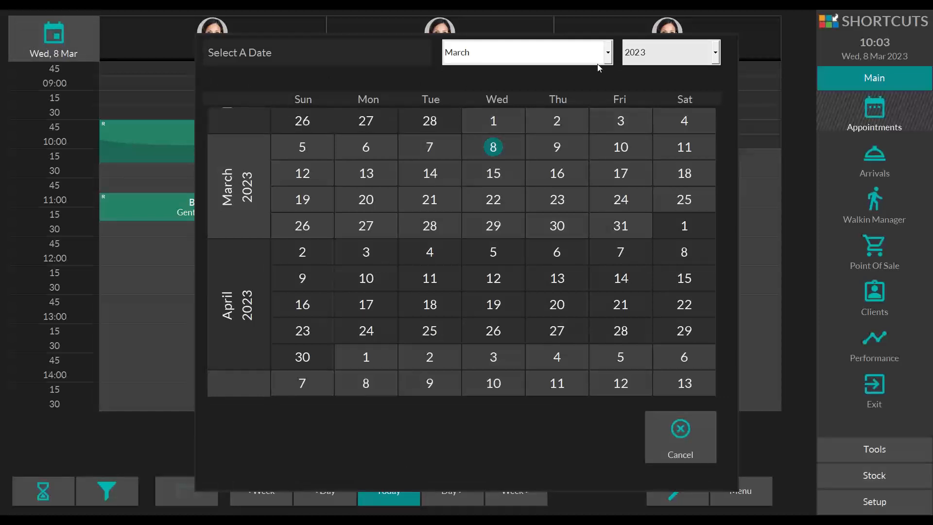
Step: Review the available months and years in the date selector's lists, leaving March 2023 selected
left_click(608, 52)
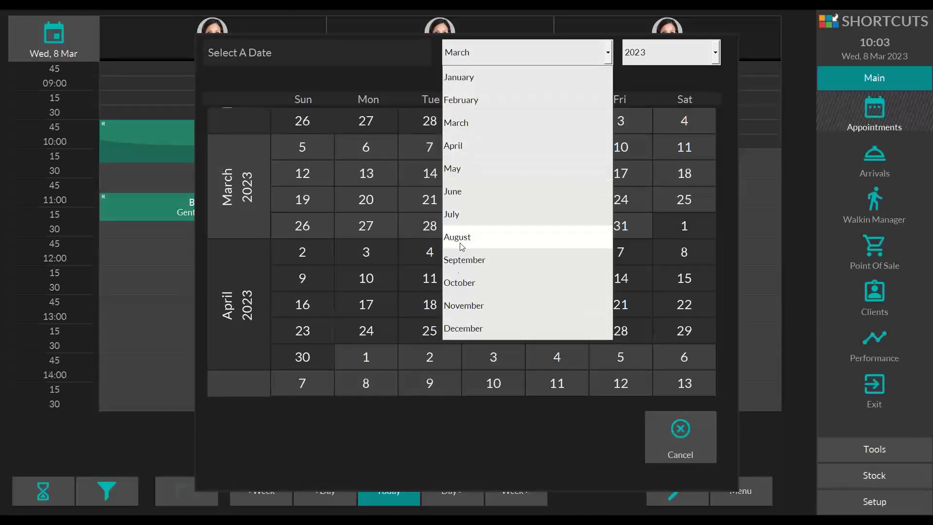
left_click(638, 82)
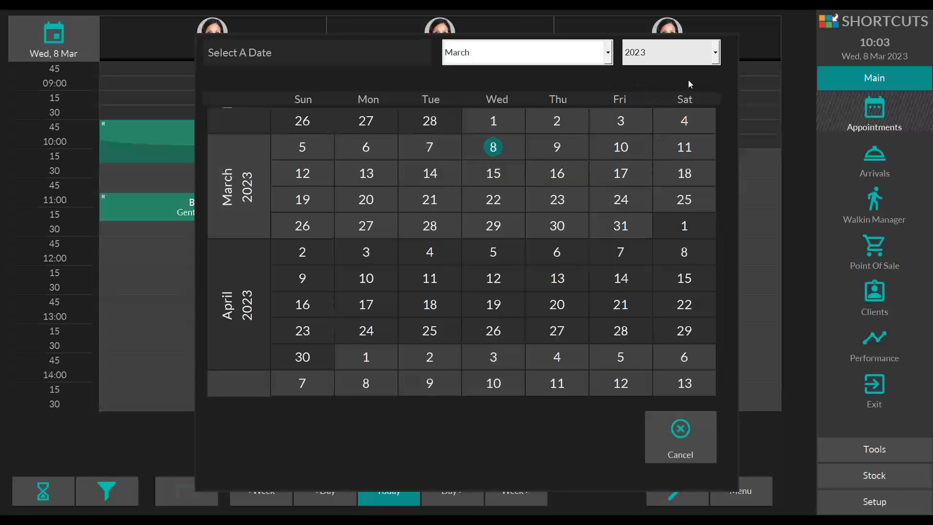
left_click(714, 63)
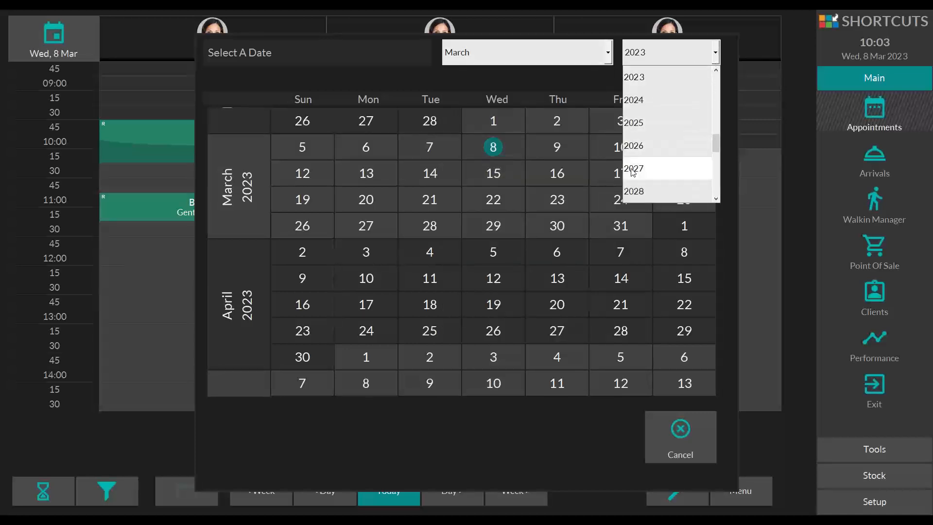
left_click_drag(717, 148, 714, 80)
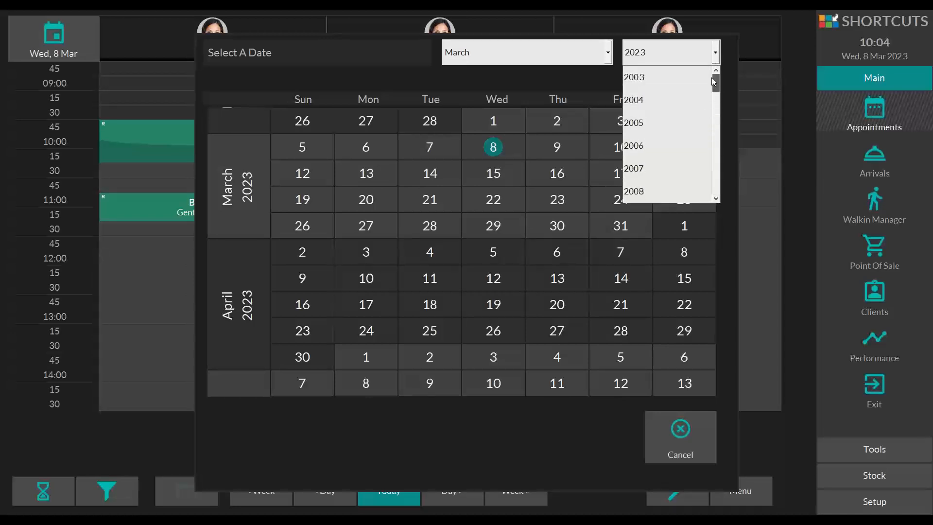
left_click(417, 51)
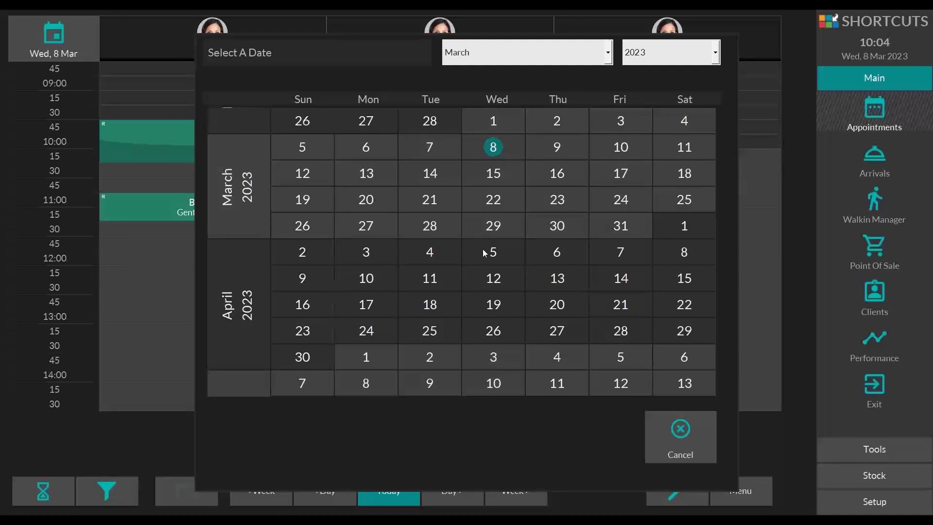
Step: Browse the date selector's calendar forward to July 2023 and back to March 2023
left_click(454, 321)
scroll(470, 386, "down", 5)
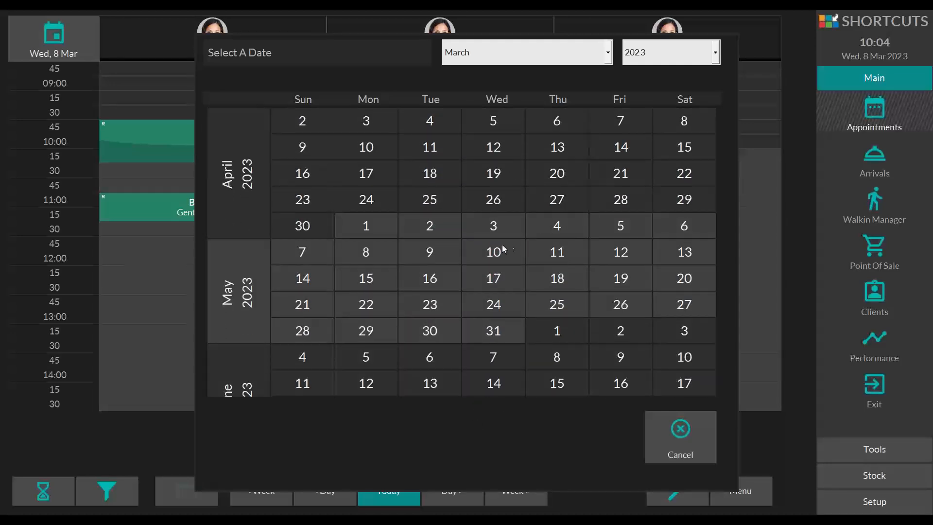
left_click(558, 389)
scroll(561, 409, "down", 5)
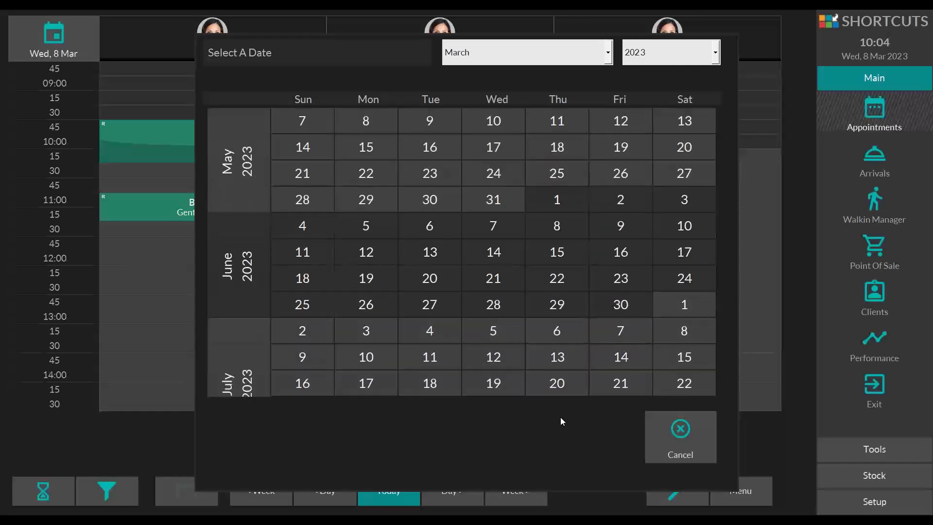
left_click(554, 252)
scroll(536, 229, "up", 5)
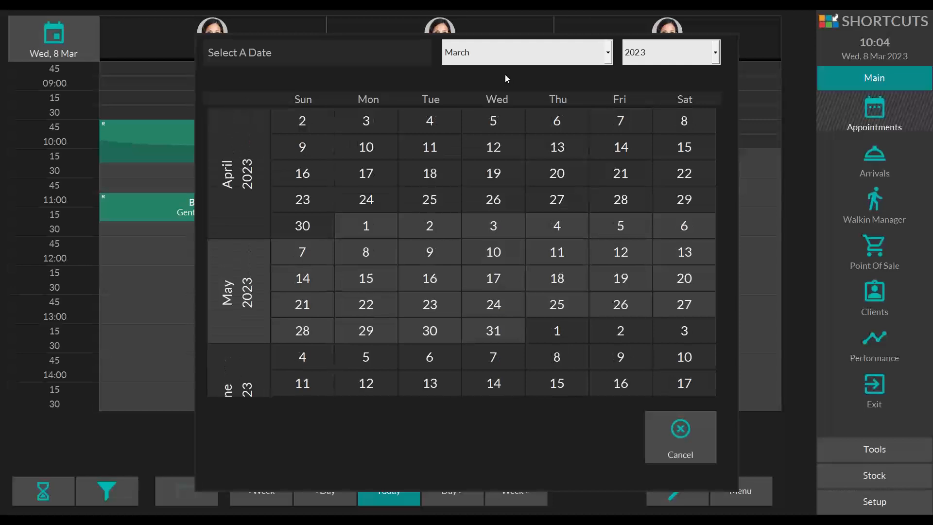
left_click(451, 198)
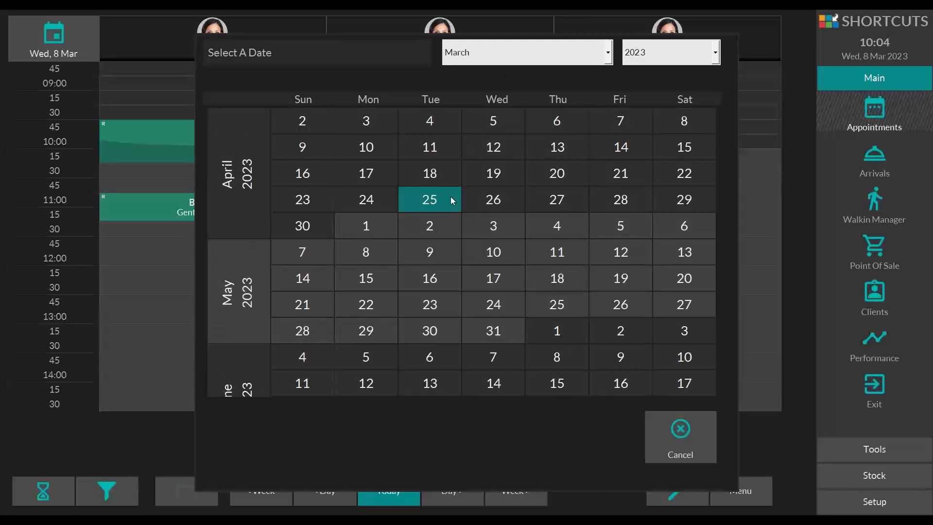
scroll(451, 196, "up", 4)
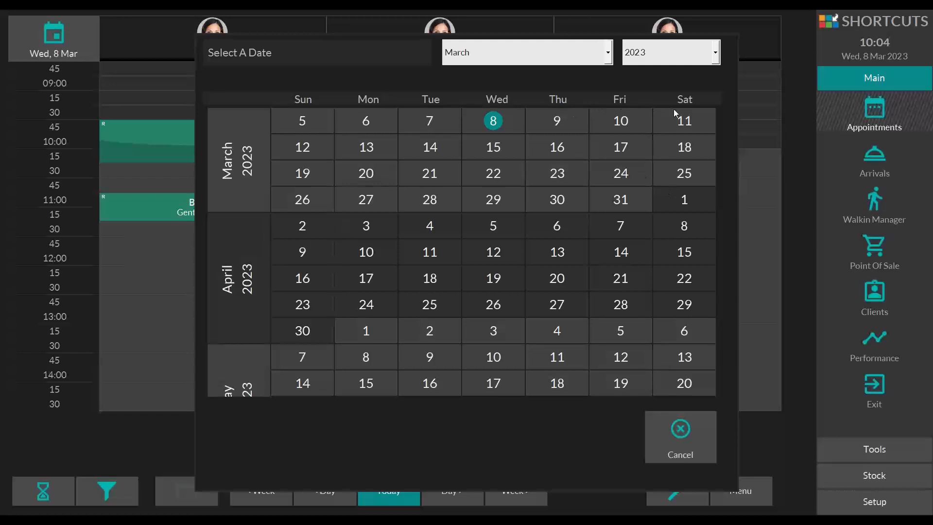
Step: View the appointment book for Friday, 10 March 2023 and return to today's date
left_click(621, 122)
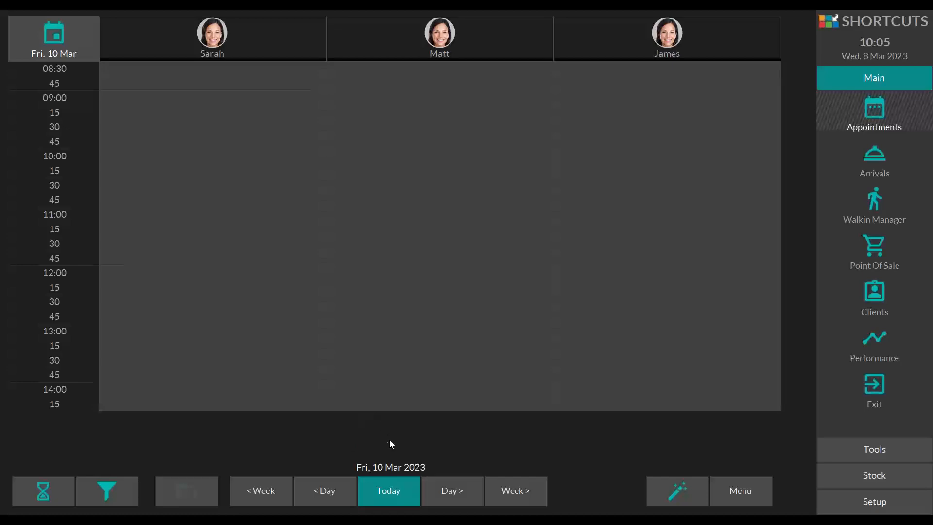
left_click(406, 492)
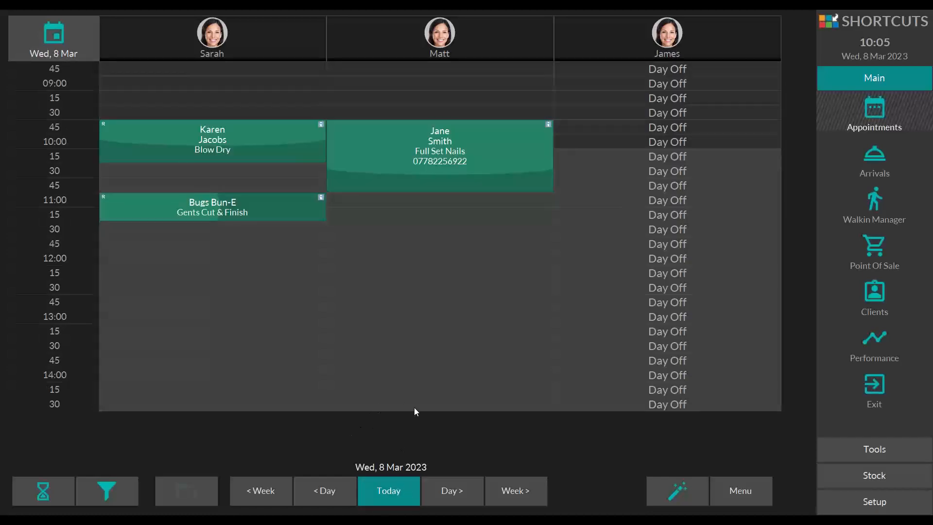
Step: Advance the appointment book one day at a time to Sunday, 12 March 2023
left_click(456, 487)
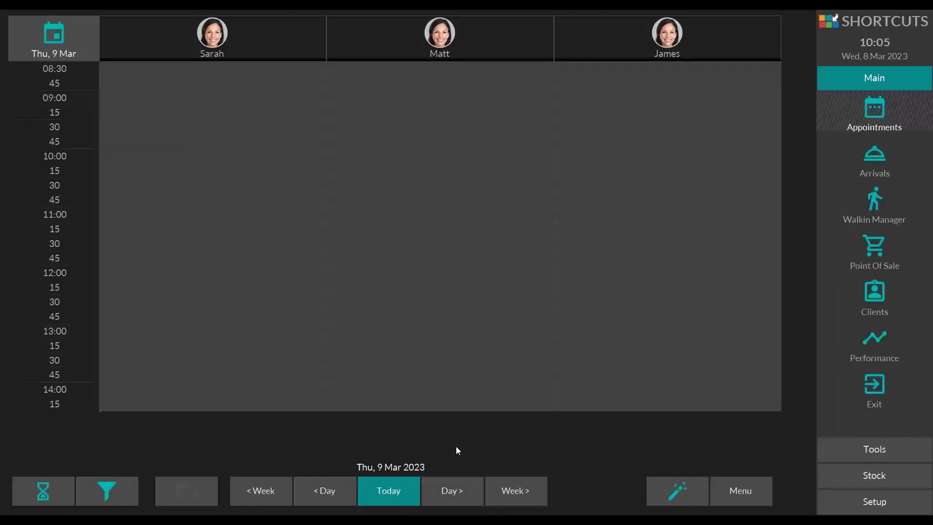
left_click(450, 483)
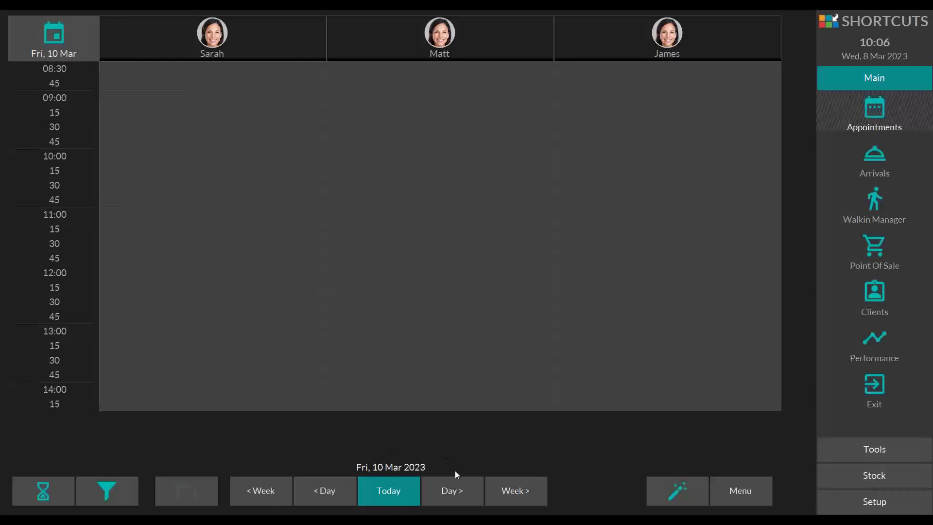
left_click(457, 483)
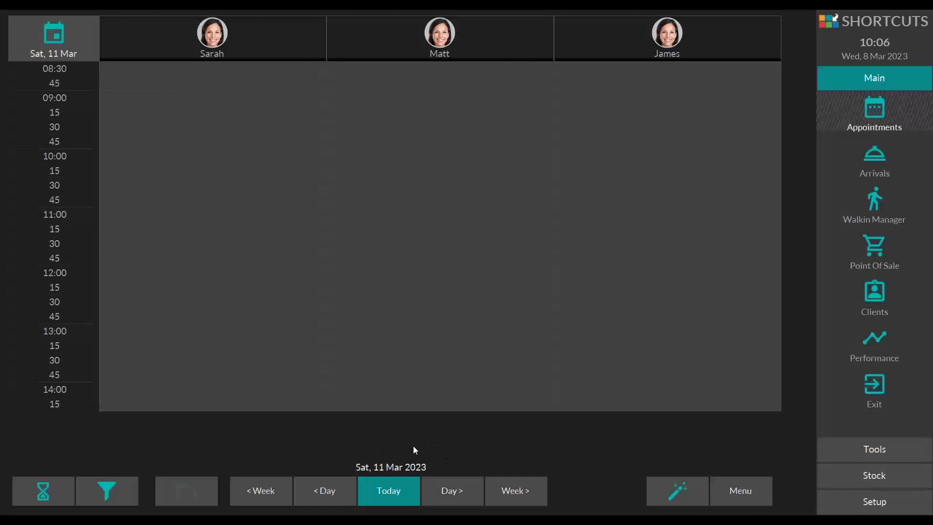
left_click(454, 488)
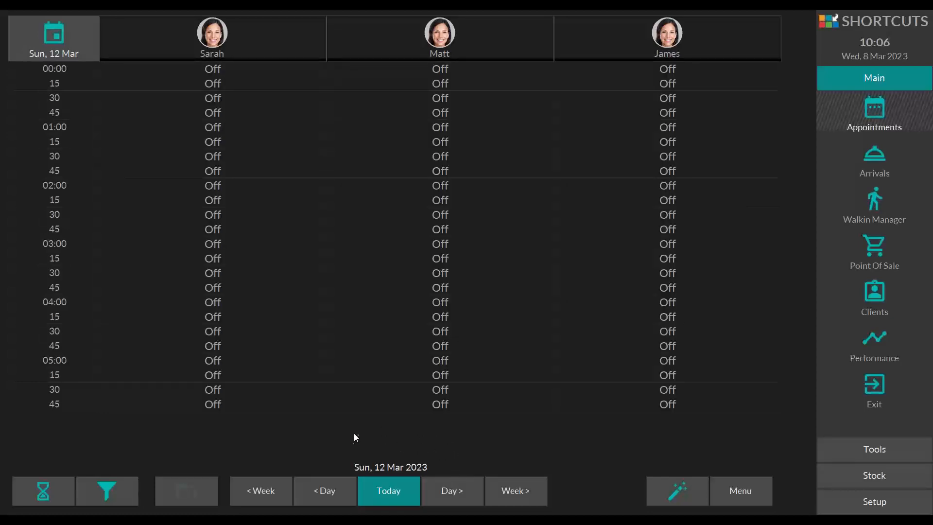
Step: Go back through the appointment book one day at a time to Wednesday, 8 March 2023
left_click(328, 485)
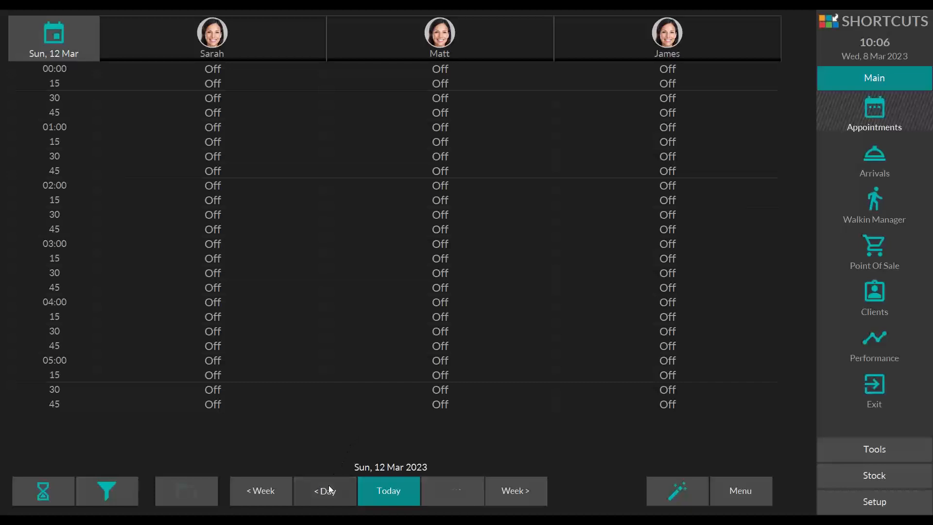
left_click(323, 482)
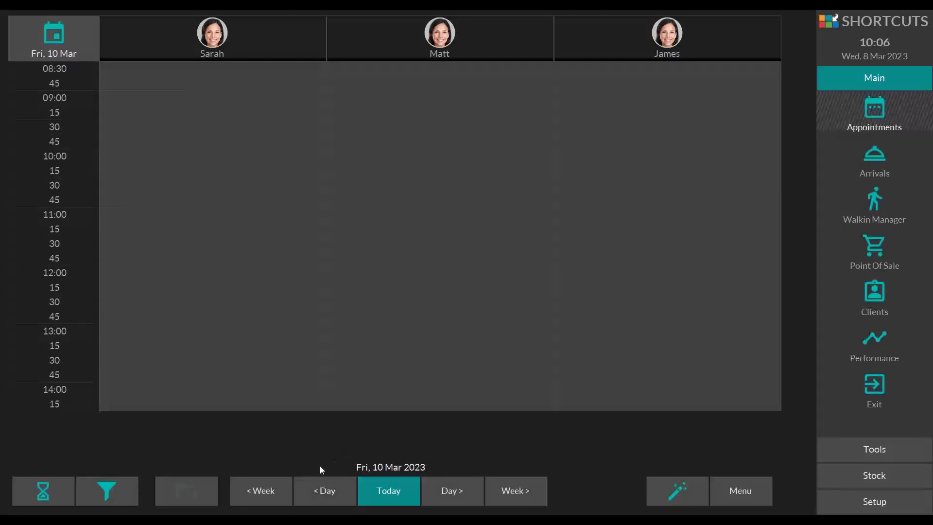
left_click(327, 481)
left_click(330, 487)
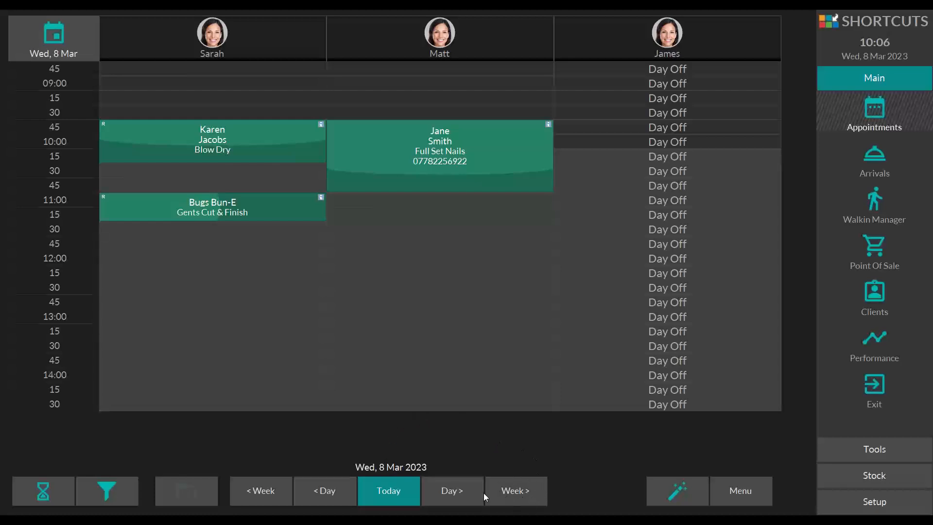
Step: Move the appointment book forward two weeks and back to 8 March 2023, one week at a time
left_click(516, 490)
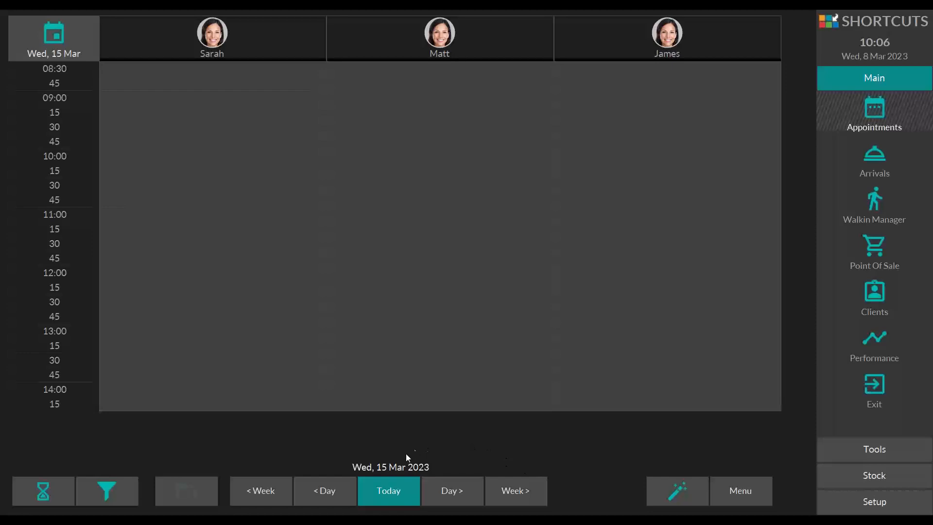
left_click(508, 483)
left_click(269, 484)
left_click(280, 481)
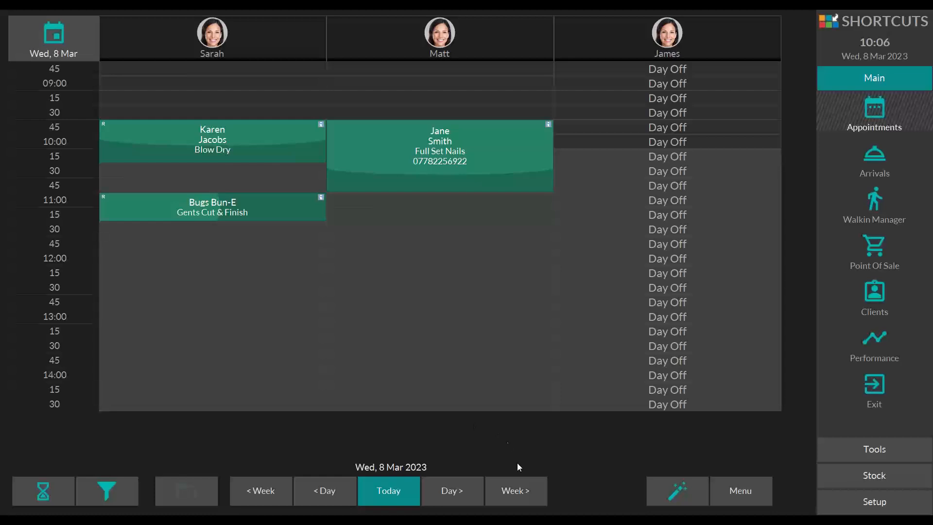
Step: Advance the appointment book week by week to Wednesday, 22 March 2023 and return directly to today
left_click(522, 488)
left_click(528, 488)
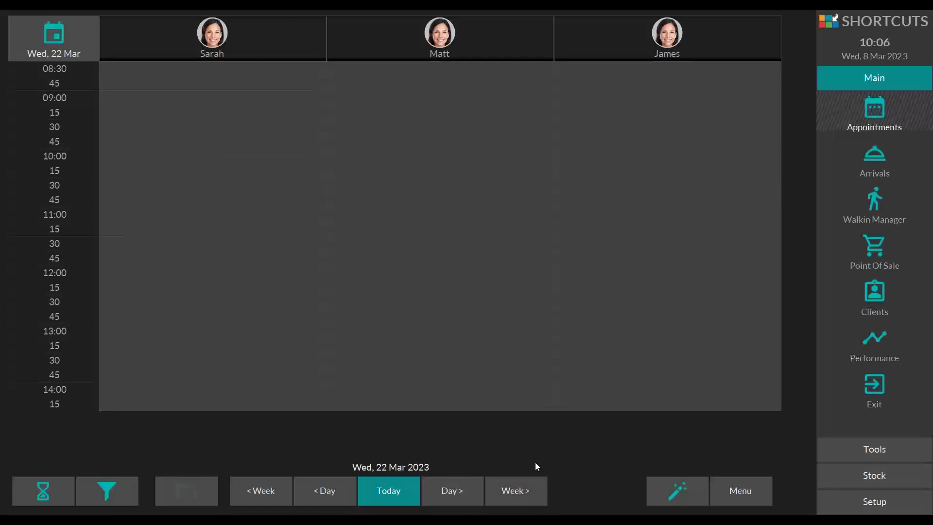
left_click(407, 499)
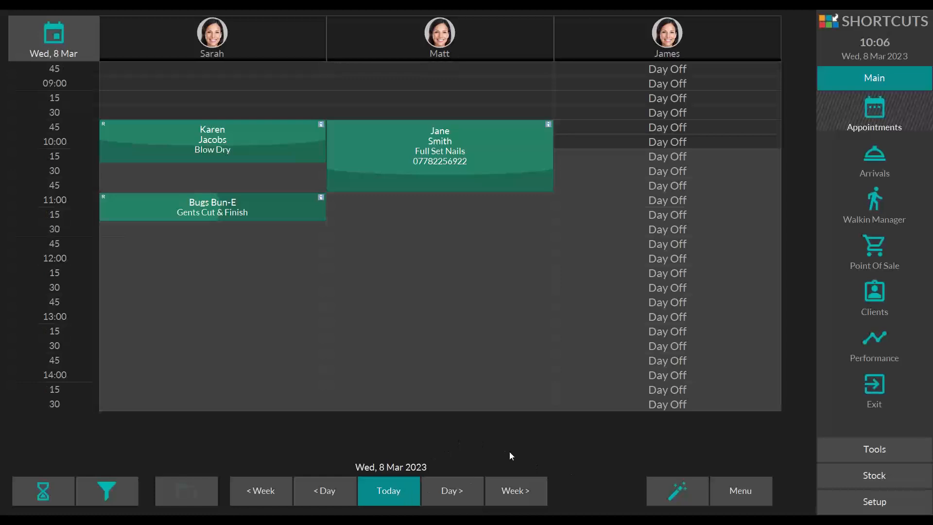
Step: Examine the options for jumping forward 2, 4 or 6 weeks, keeping the appointment book on today's date
left_click(524, 484)
left_click(518, 482)
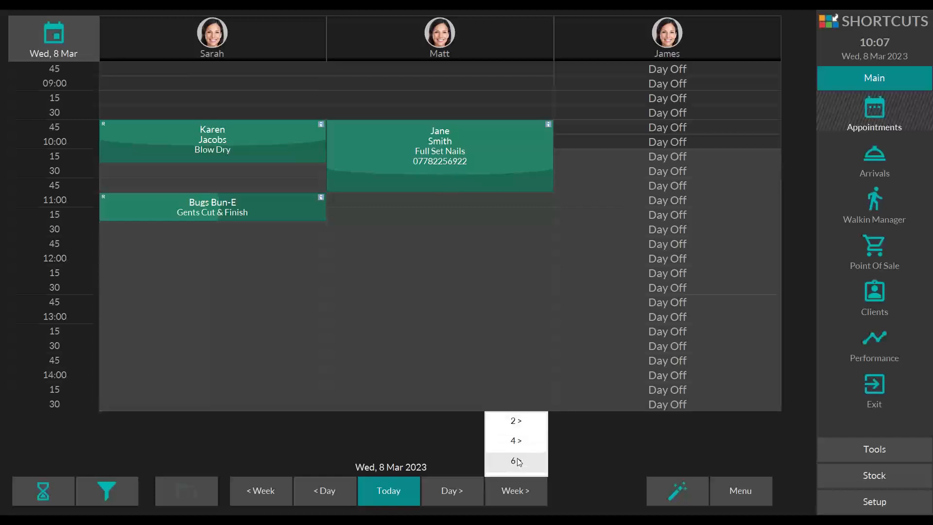
left_click(570, 481)
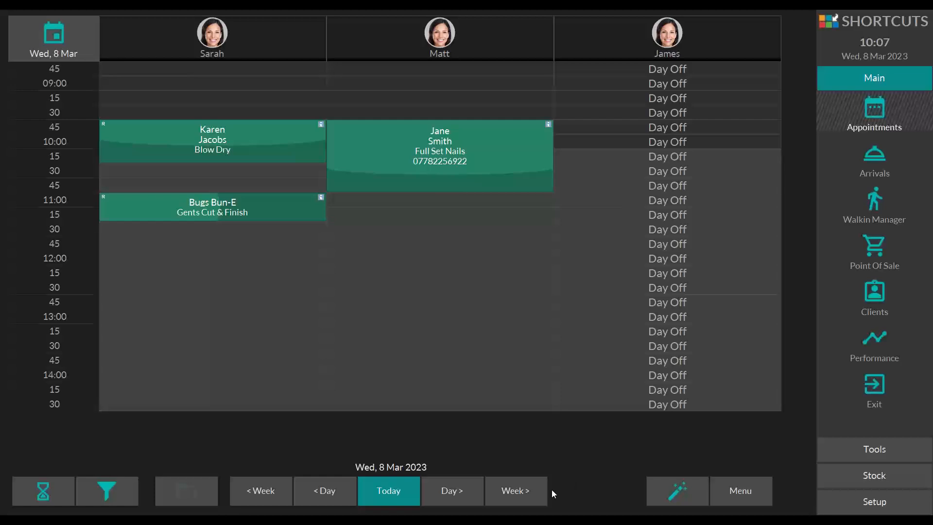
left_click(506, 490)
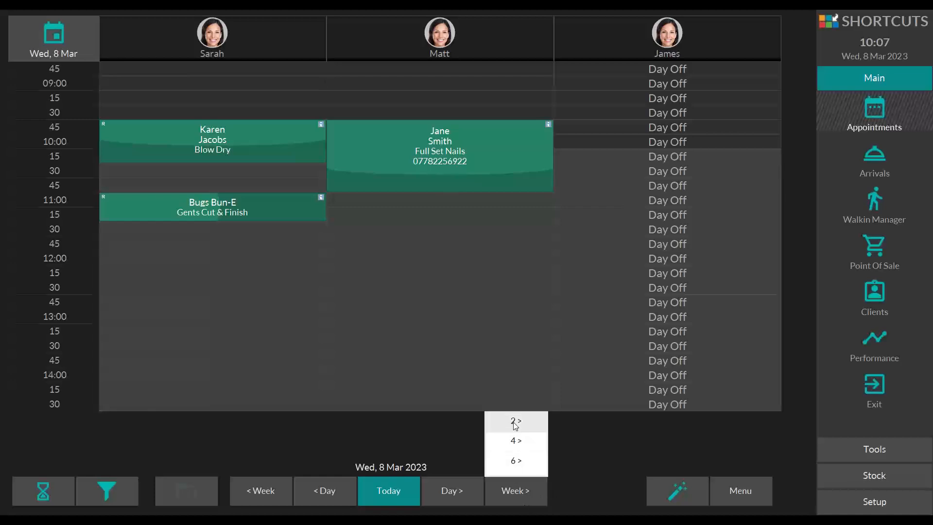
left_click(583, 436)
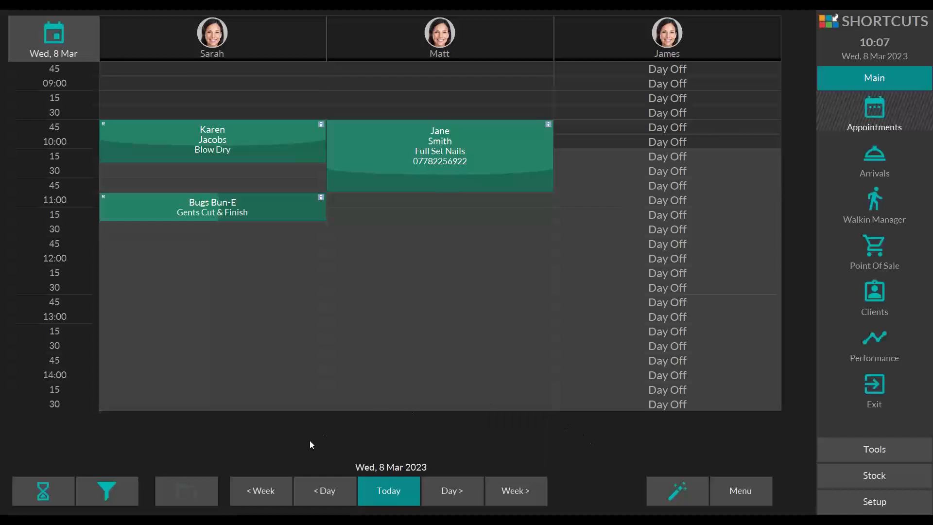
left_click(504, 491)
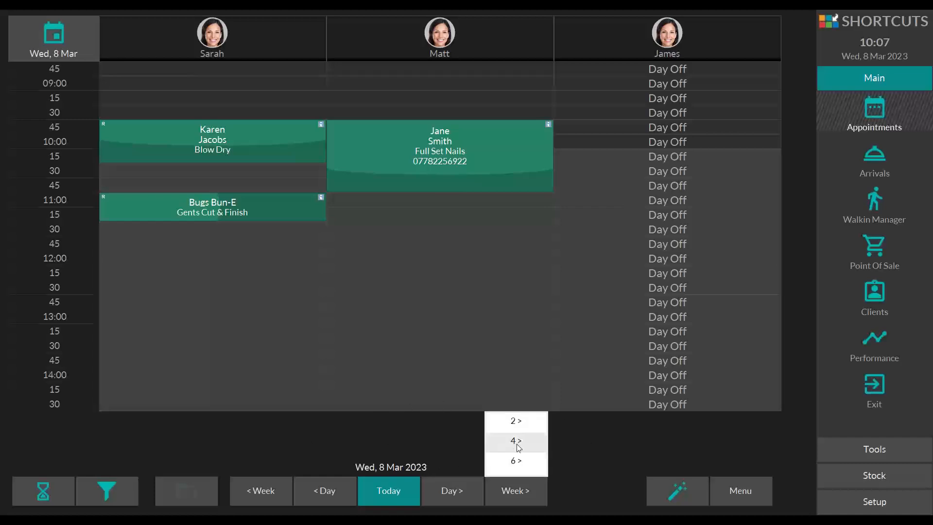
left_click(393, 492)
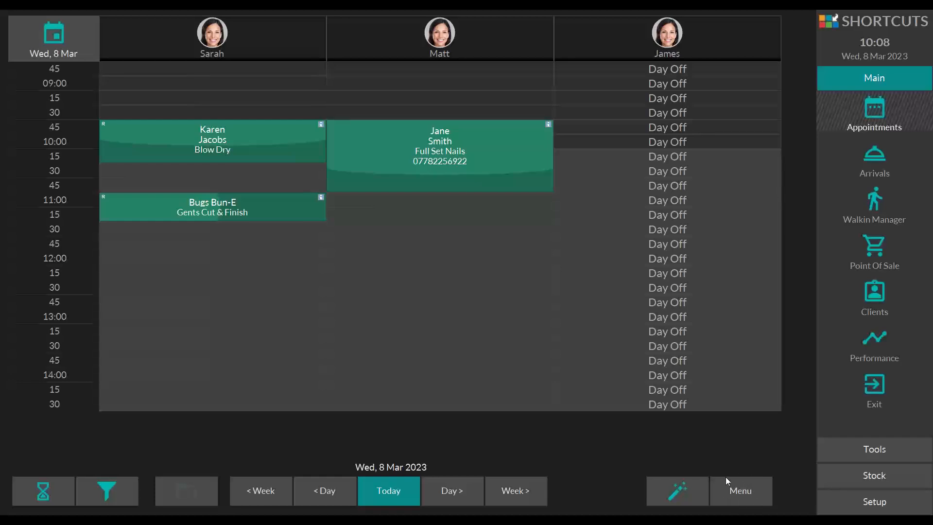
Step: Set the appointment book's view mode to All Day
left_click(736, 498)
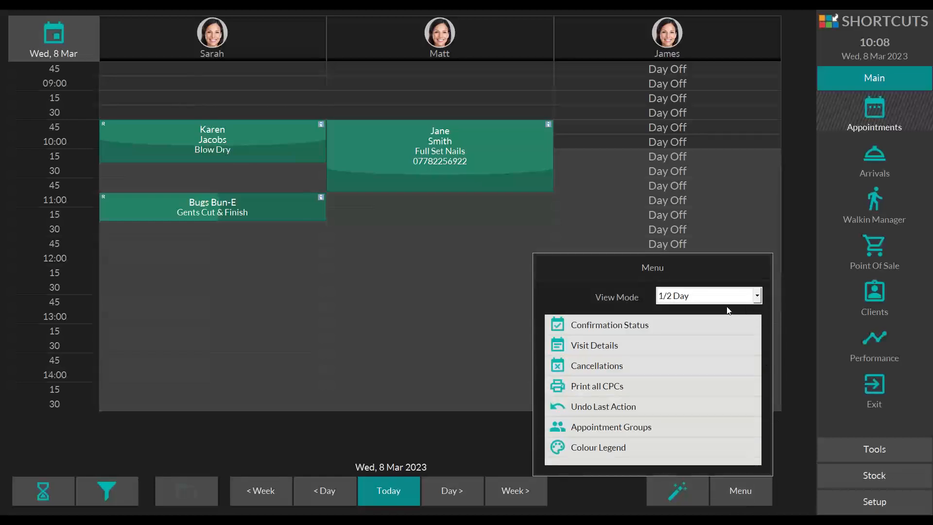
left_click(757, 297)
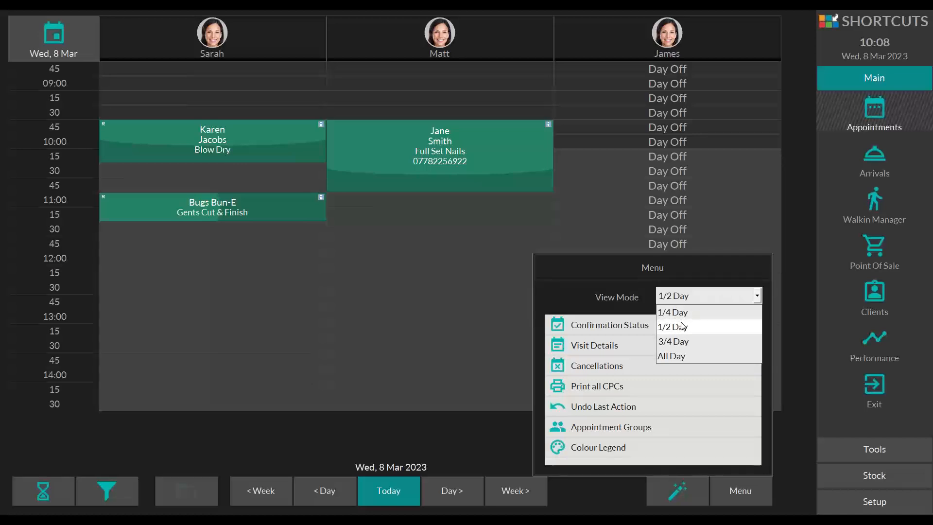
left_click(682, 360)
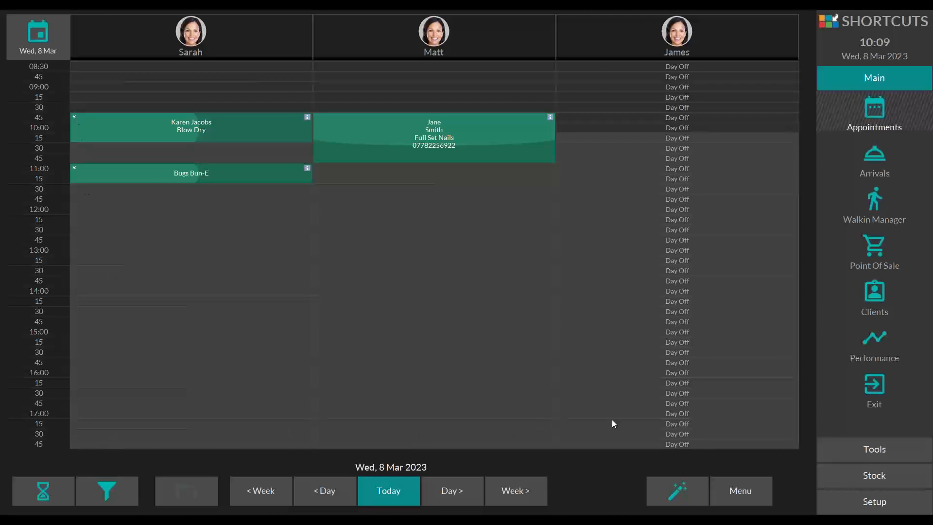
Step: Set the appointment book's view mode to 1/2 Day
left_click(734, 484)
left_click(698, 300)
left_click(670, 326)
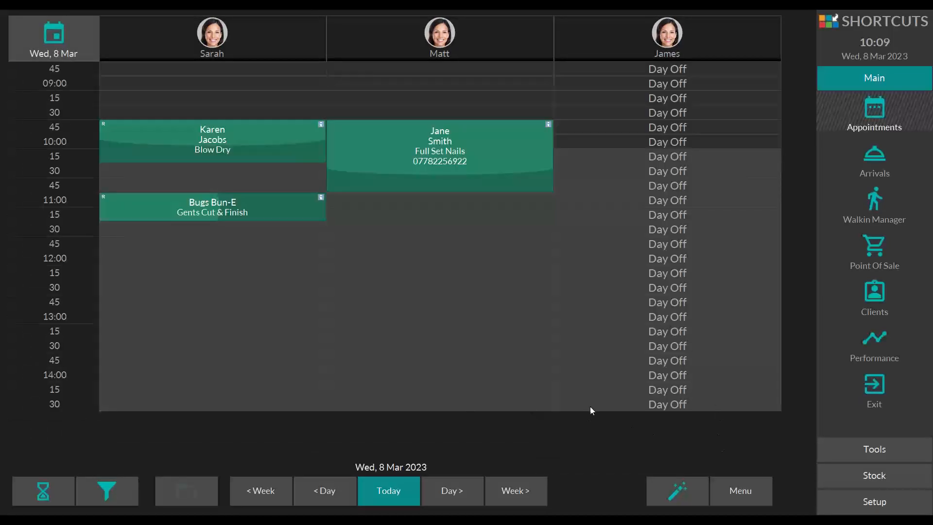
Step: Switch the appointment book's view mode from half-day to All Day
left_click(737, 482)
left_click(705, 296)
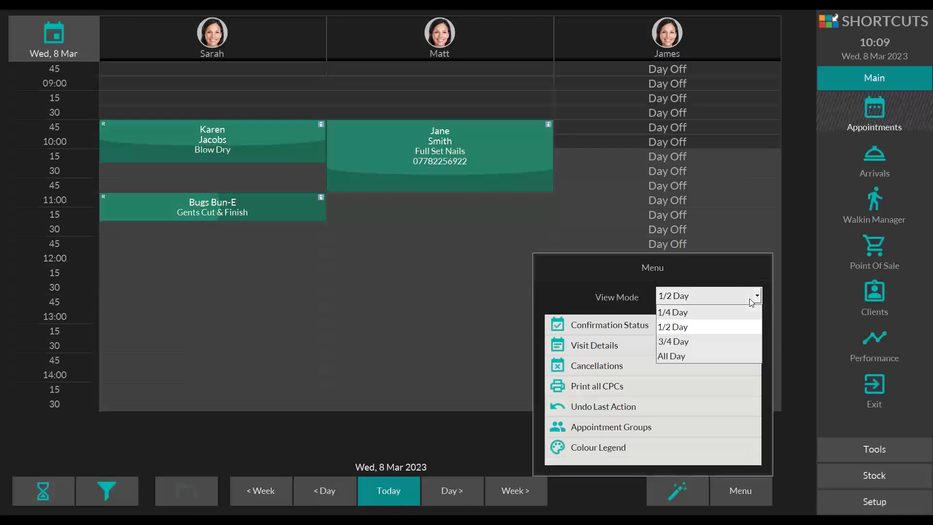
left_click(681, 355)
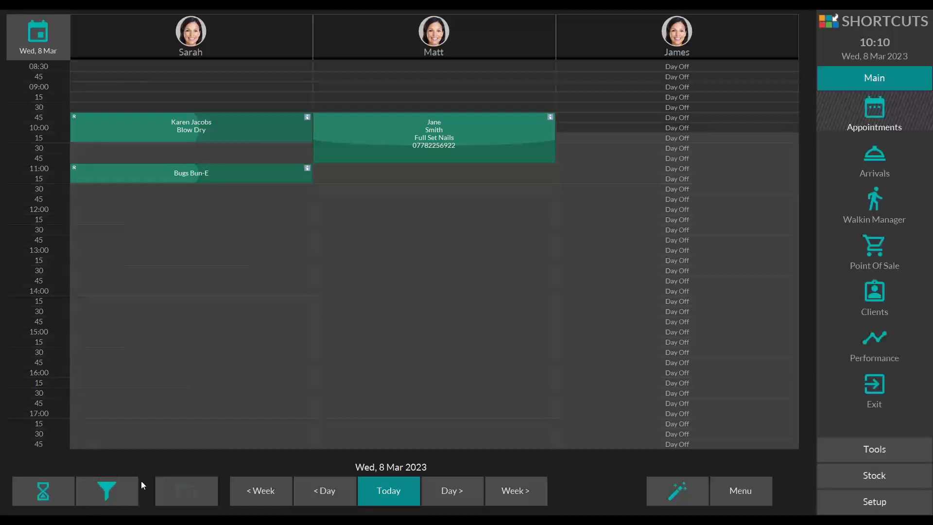
Step: Try filtering the appointment book to employees who are Rostered On, and remove that filter again
left_click(112, 487)
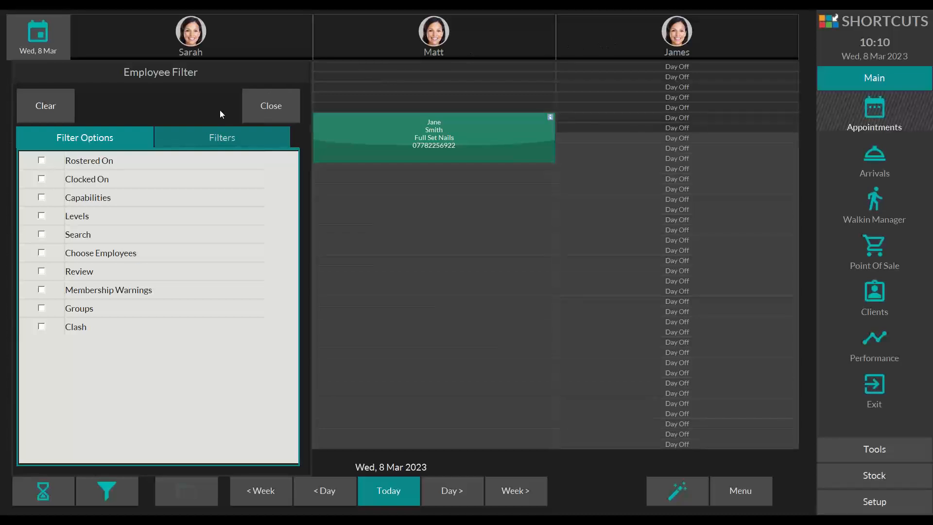
left_click(41, 160)
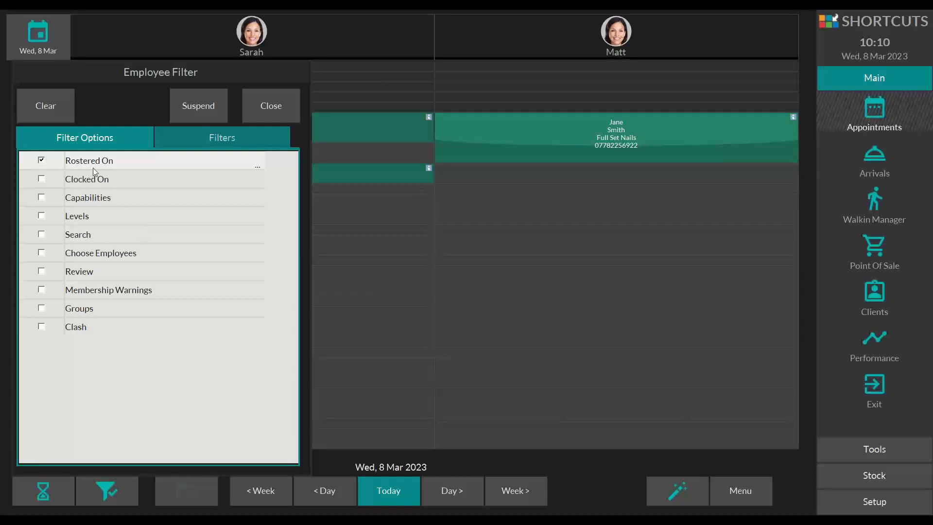
left_click(41, 160)
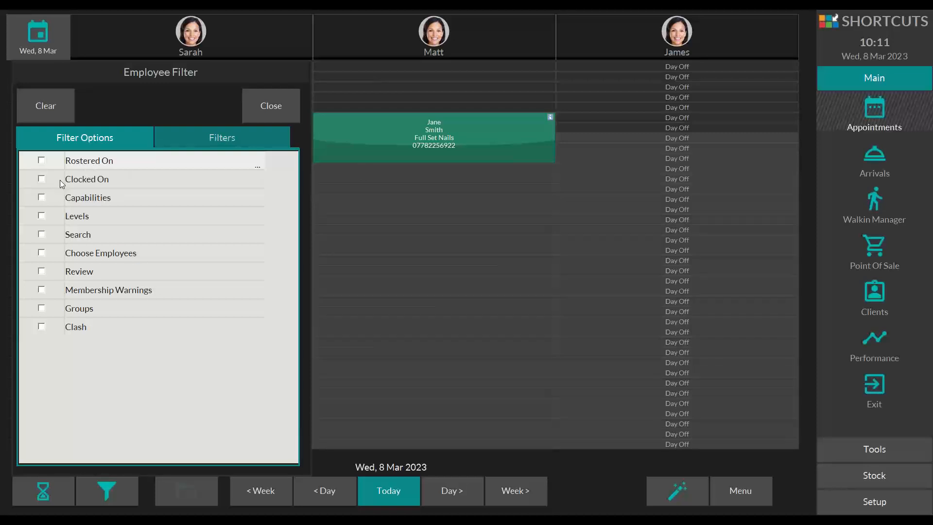
Step: Try filtering the employees by the Hair capability, clear the capability filter and close the employee filter
left_click(41, 198)
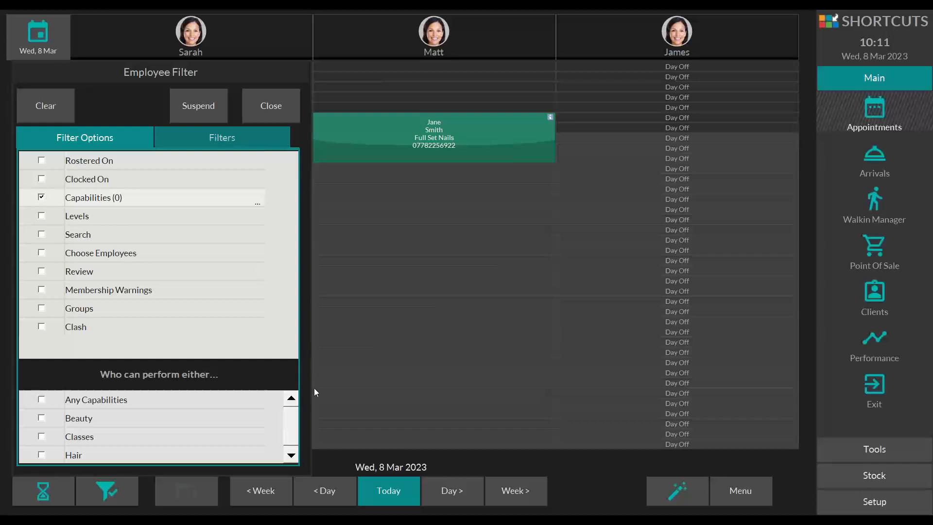
left_click_drag(297, 417, 294, 429)
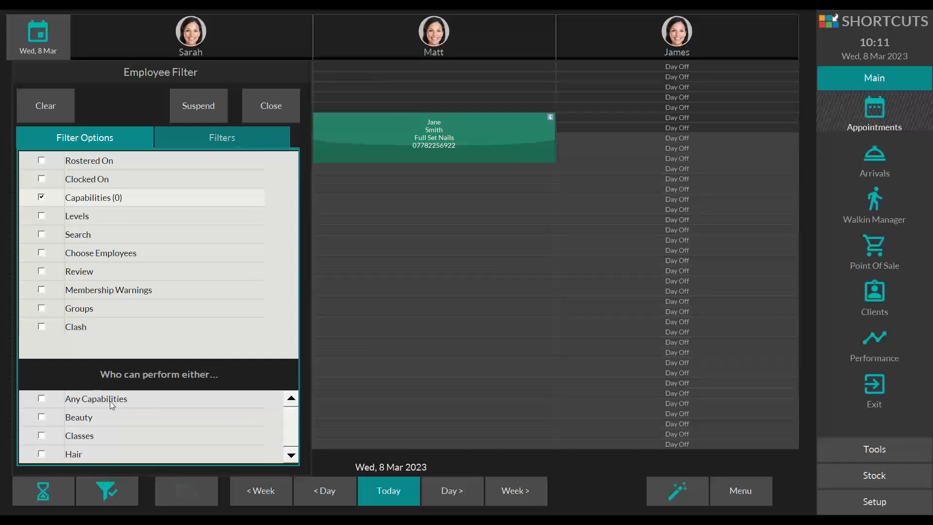
left_click(41, 453)
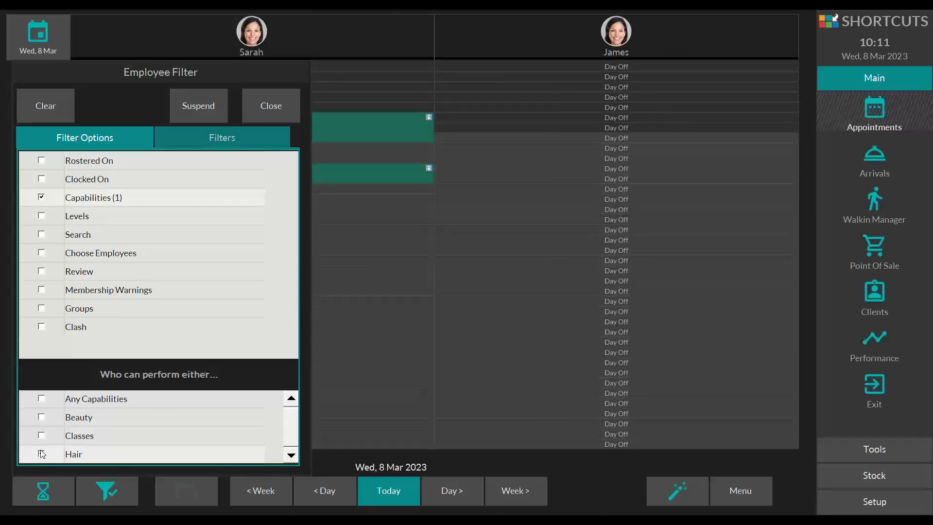
left_click(41, 455)
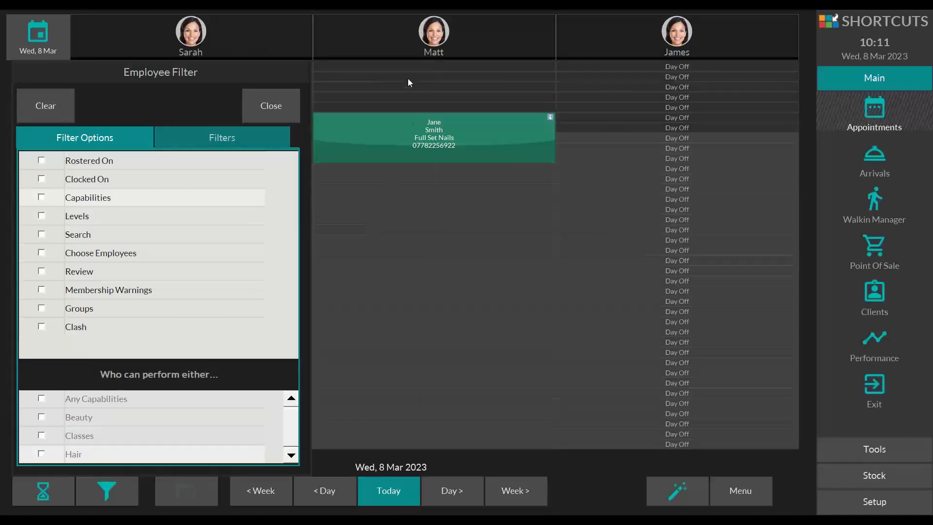
left_click(41, 453)
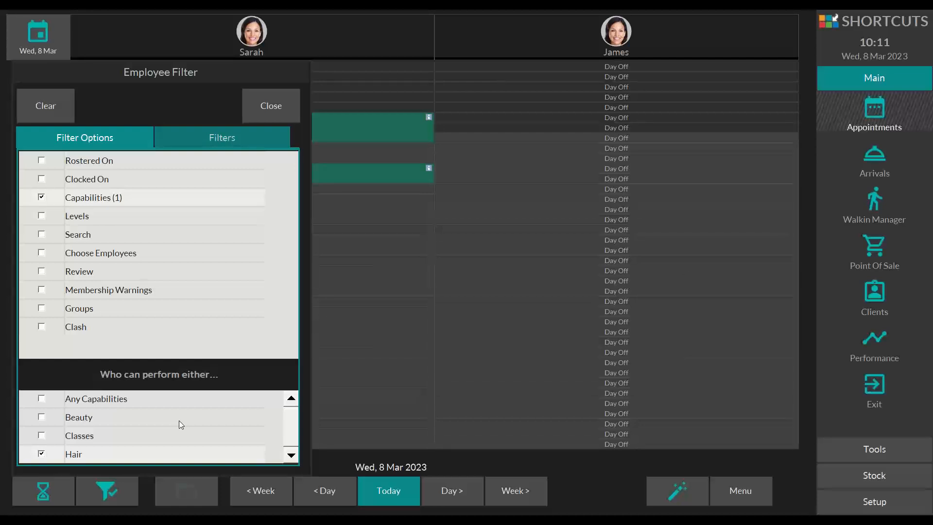
left_click(42, 453)
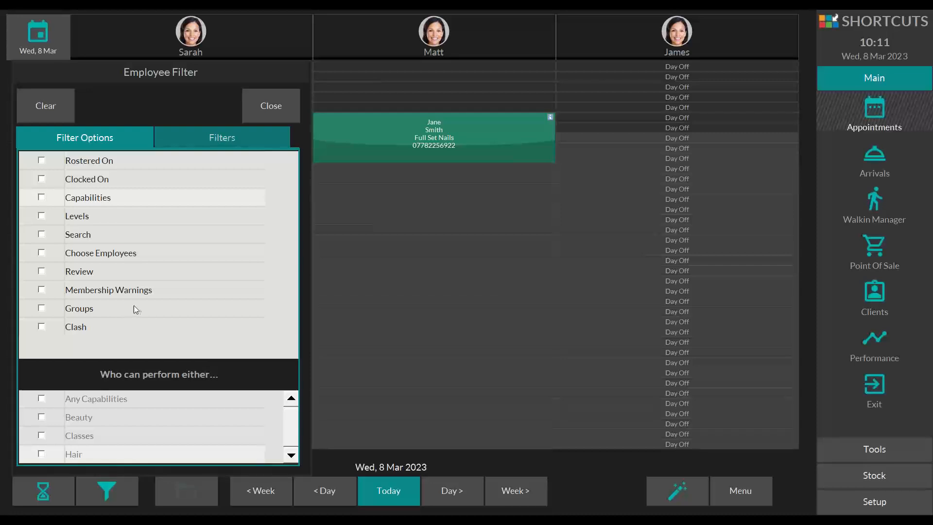
left_click(279, 113)
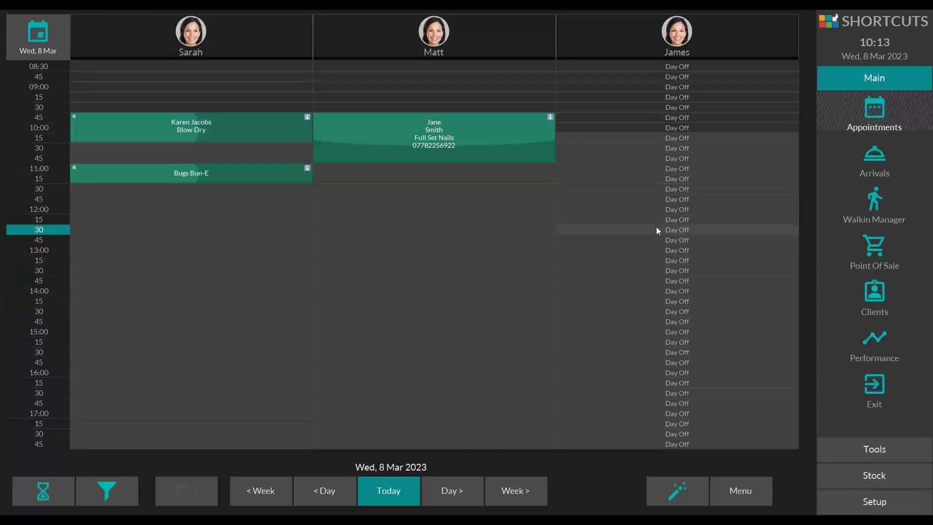
Step: Start a booking in the second employee's column at 12:30 and cancel it at client selection
left_click(538, 228)
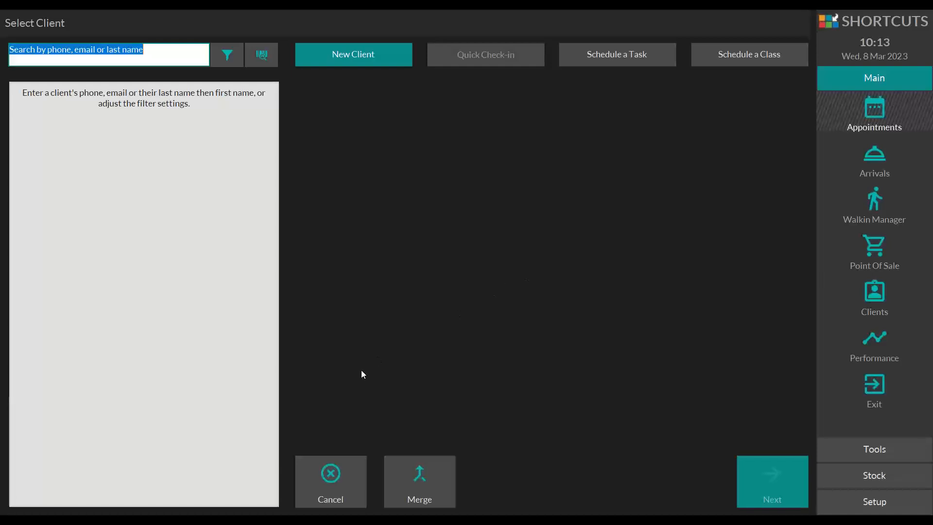
left_click(344, 475)
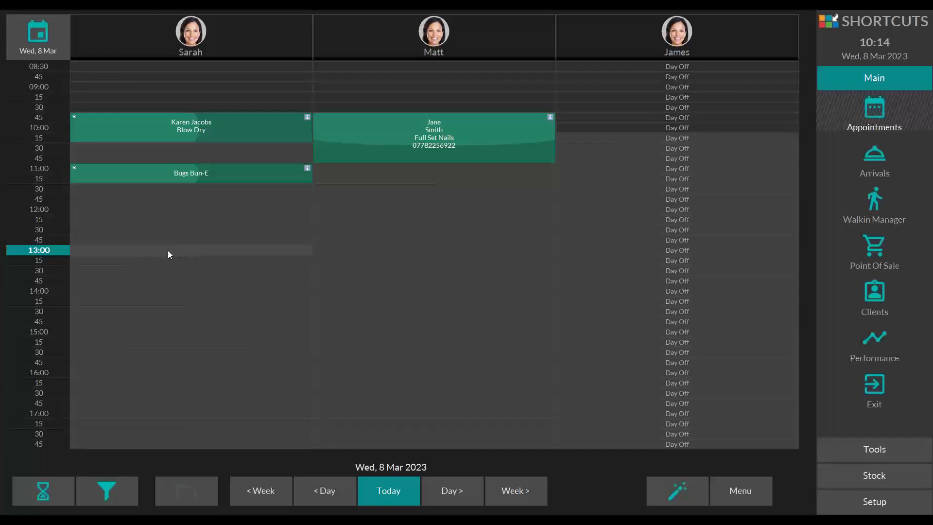
Step: Start a 13:00 booking for the first employee and set the client search display to First name Last name
left_click(202, 251)
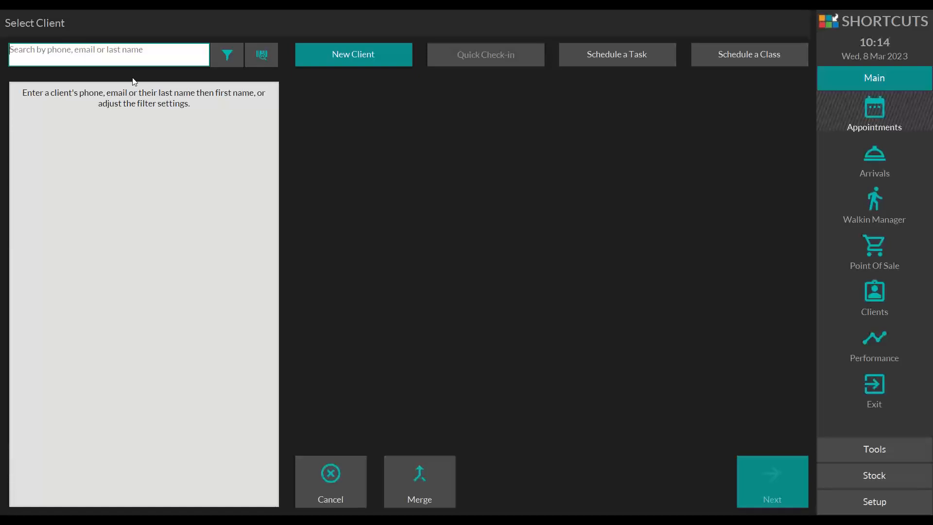
left_click_drag(47, 50, 142, 50)
left_click(75, 54)
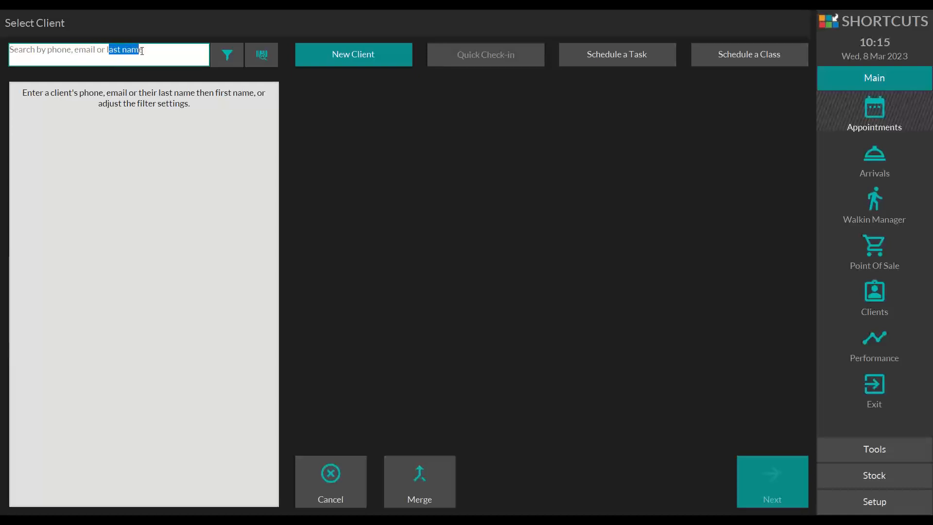
left_click(228, 56)
left_click(29, 148)
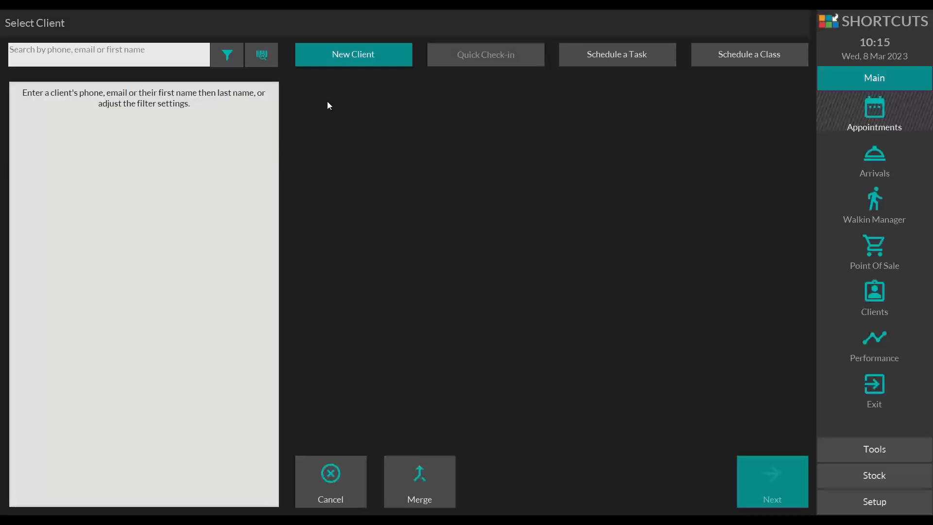
Step: Set the client search display to Last name, First name and get the search field ready for entry
left_click_drag(113, 53, 146, 52)
left_click(48, 52)
left_click_drag(47, 52, 96, 52)
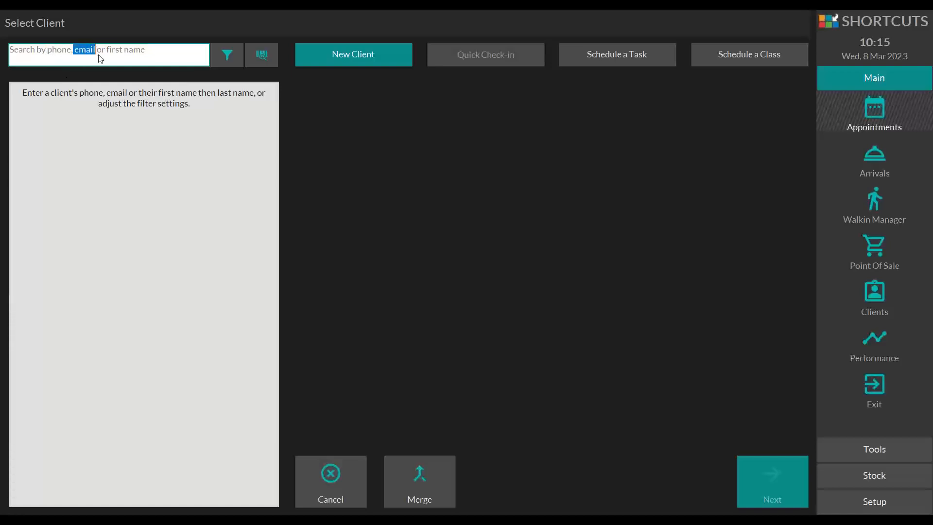
left_click(226, 56)
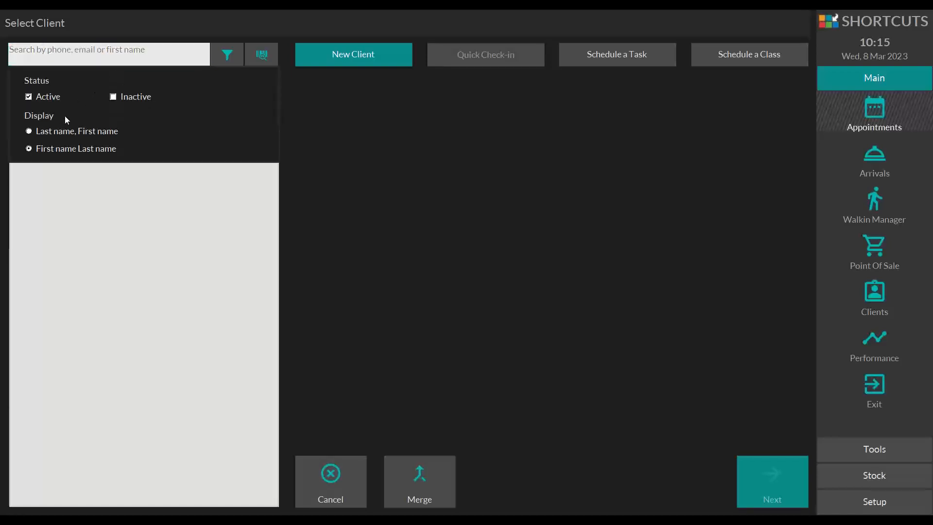
left_click(55, 131)
left_click_drag(58, 50, 97, 50)
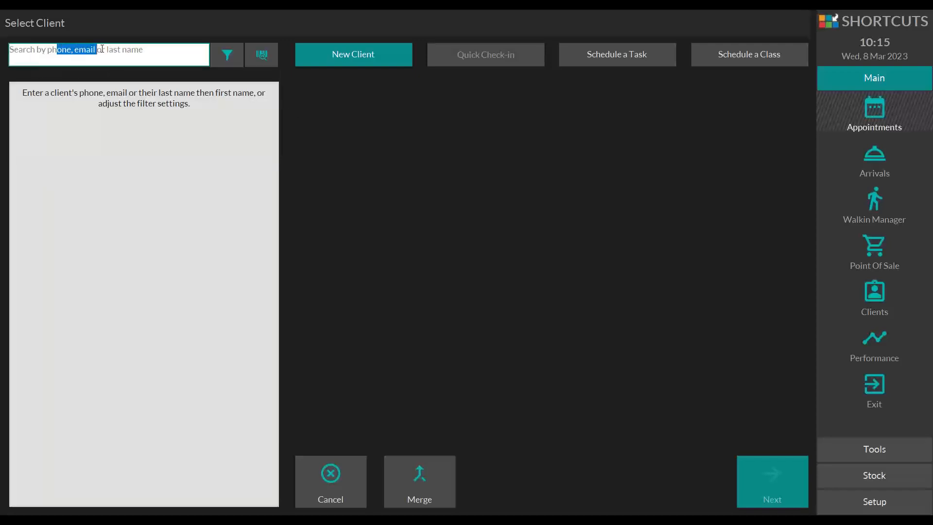
left_click(223, 57)
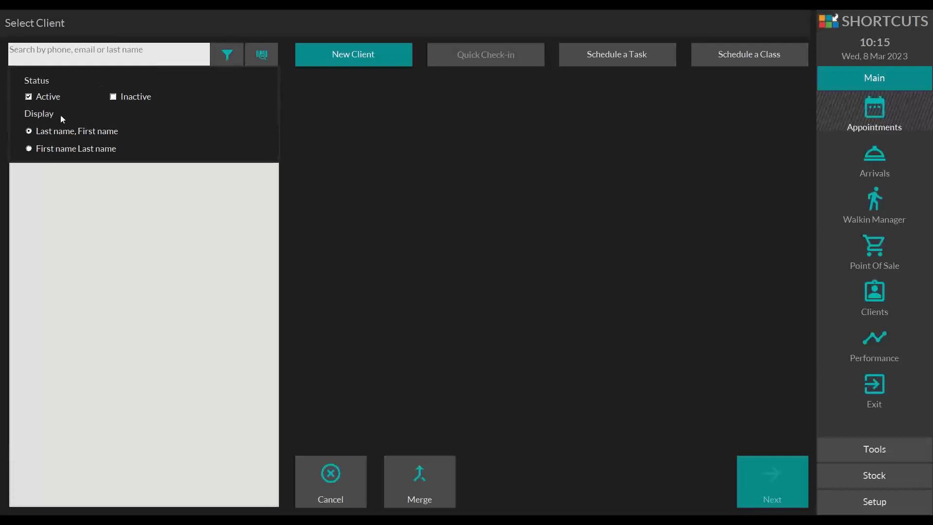
left_click(51, 147)
left_click(71, 135)
left_click(308, 127)
left_click(152, 56)
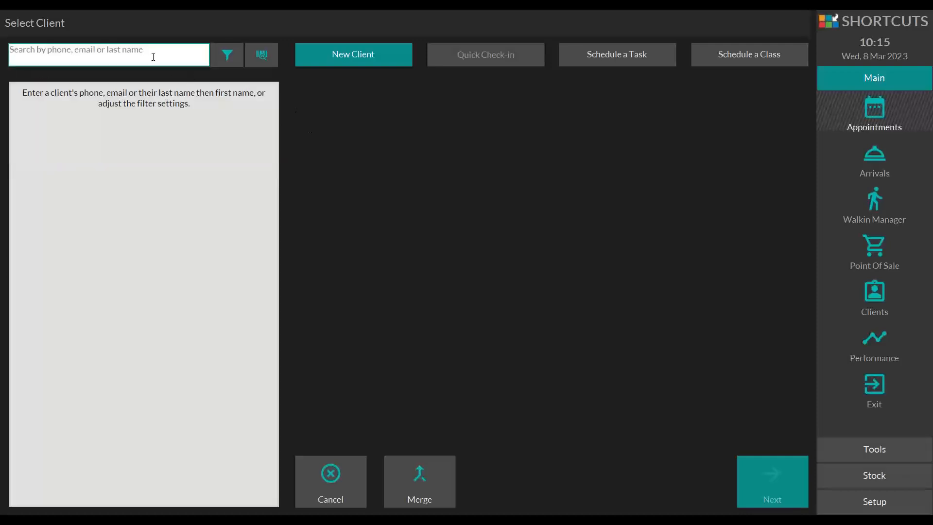
Step: Search for an existing client by last name and clear the search text
type("smith")
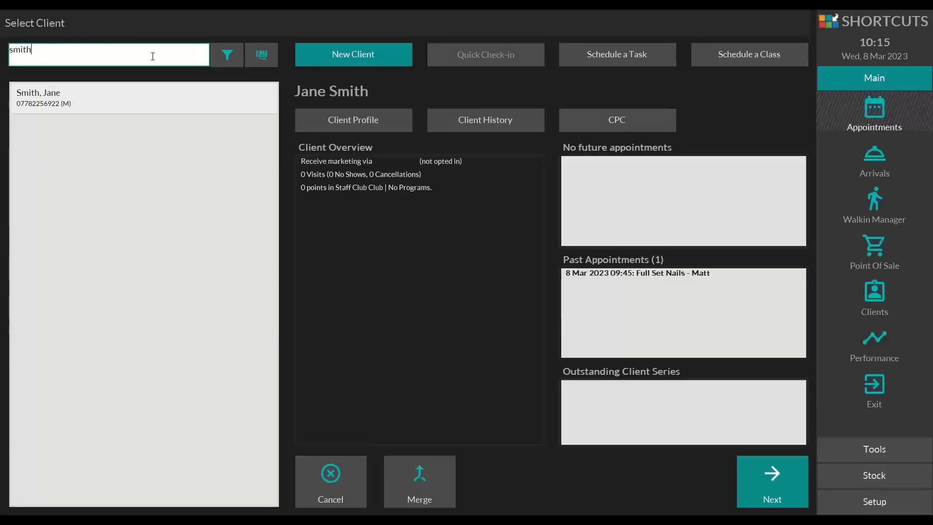
key("BackSpace")
key("BackSpace")
key("BackSpace")
key("BackSpace")
key("BackSpace")
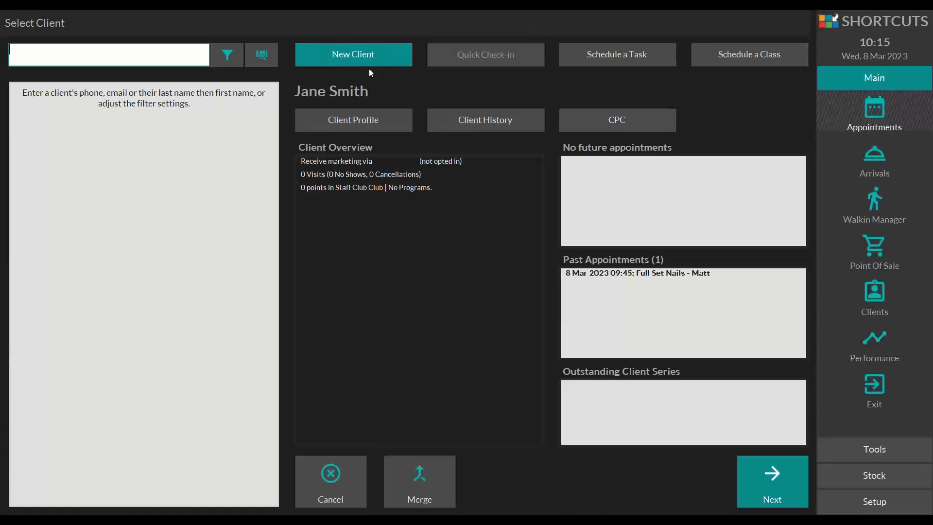
Step: Create a new client record and enter the client's first name, last name and mobile number
left_click(351, 55)
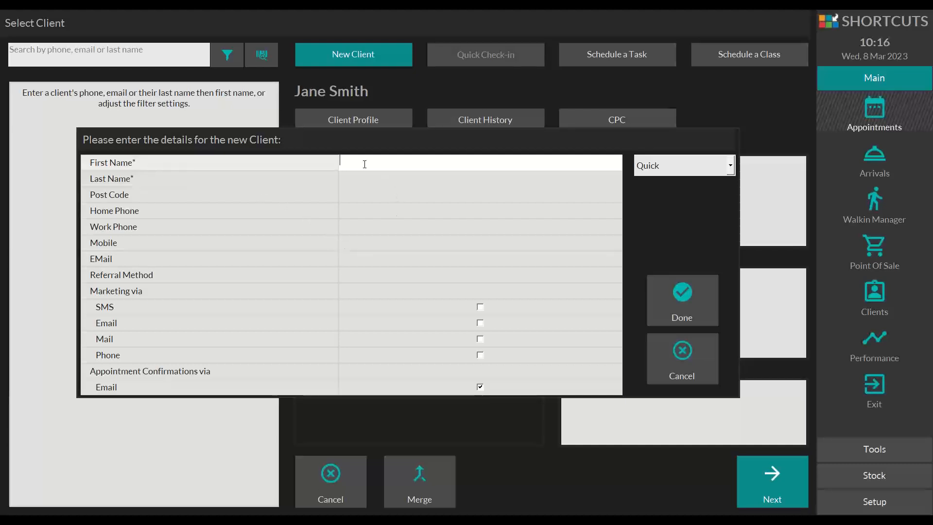
key("Tab")
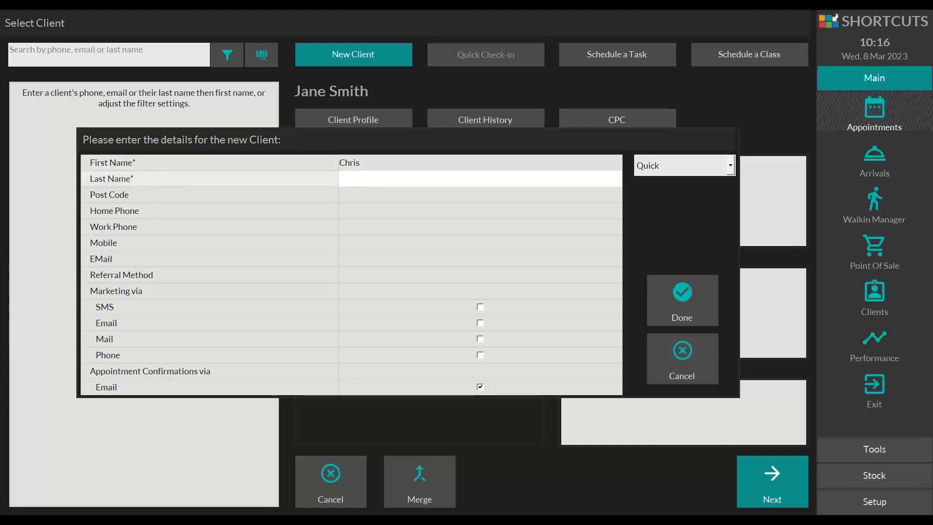
left_click(340, 244)
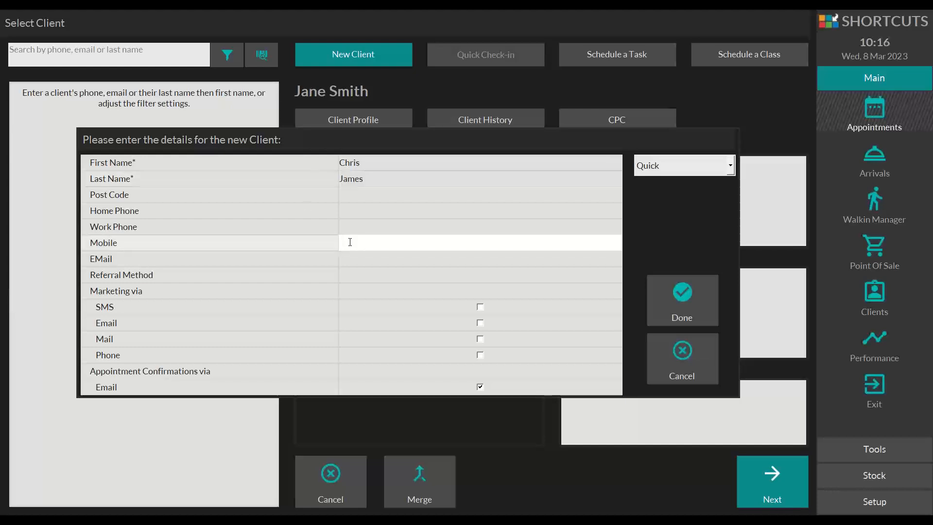
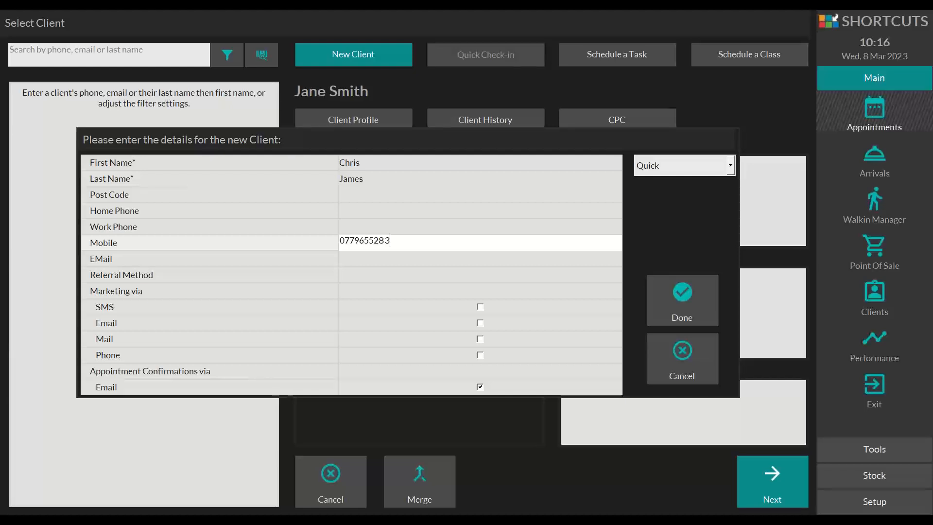
Step: Set the new client's referral method to Internet/Web and save the client record
left_click(344, 276)
left_click(346, 277)
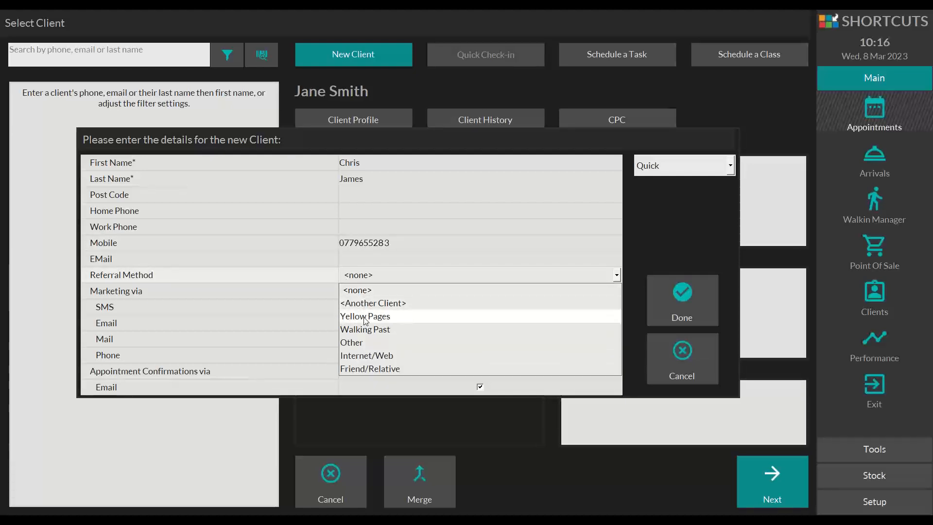
left_click(362, 357)
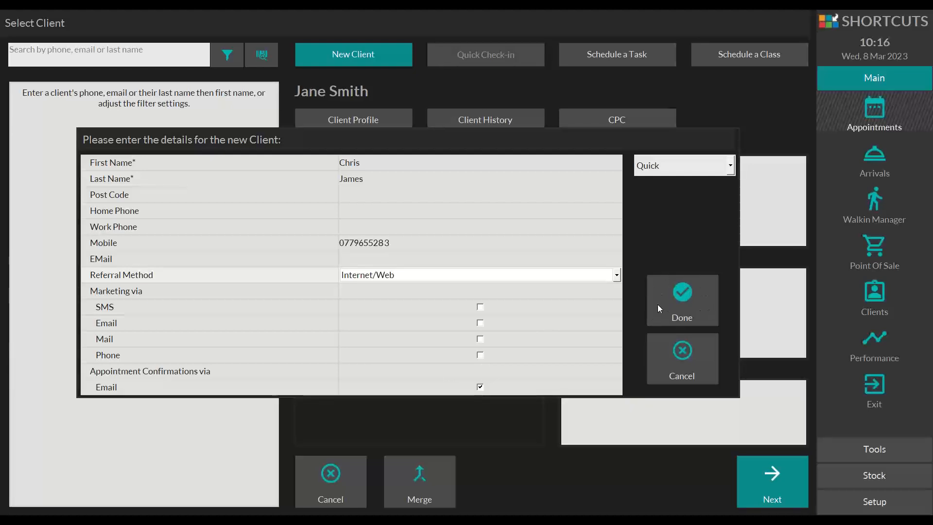
left_click(681, 299)
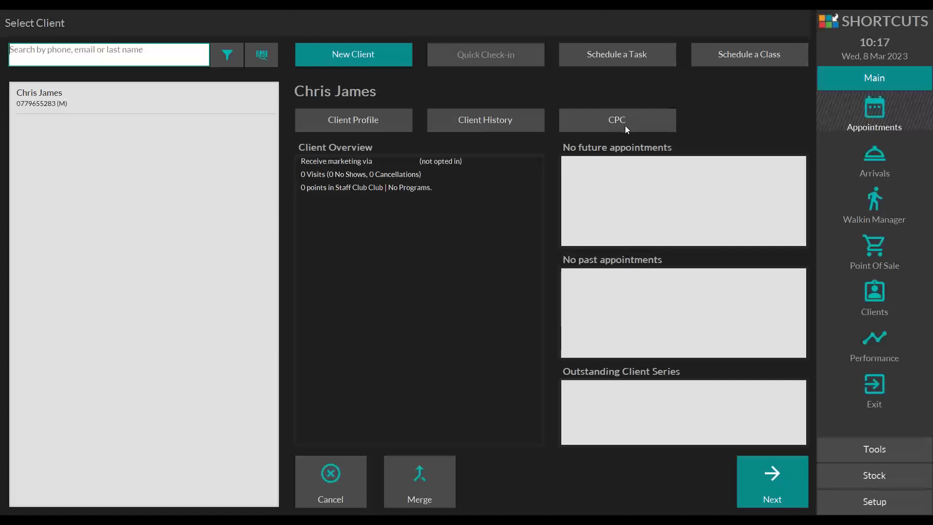
Step: Select the newly created client for the booking and tag the appointment as NC (New Client)
left_click(32, 93)
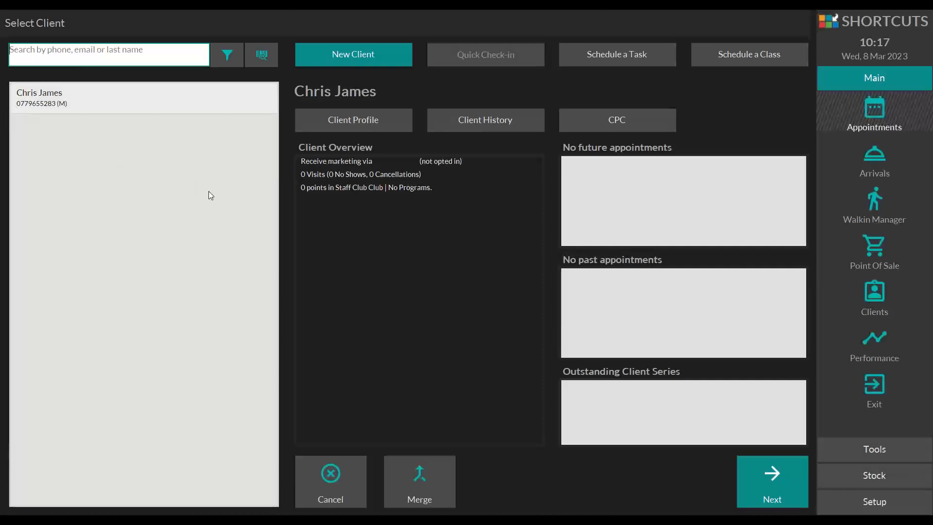
left_click(771, 460)
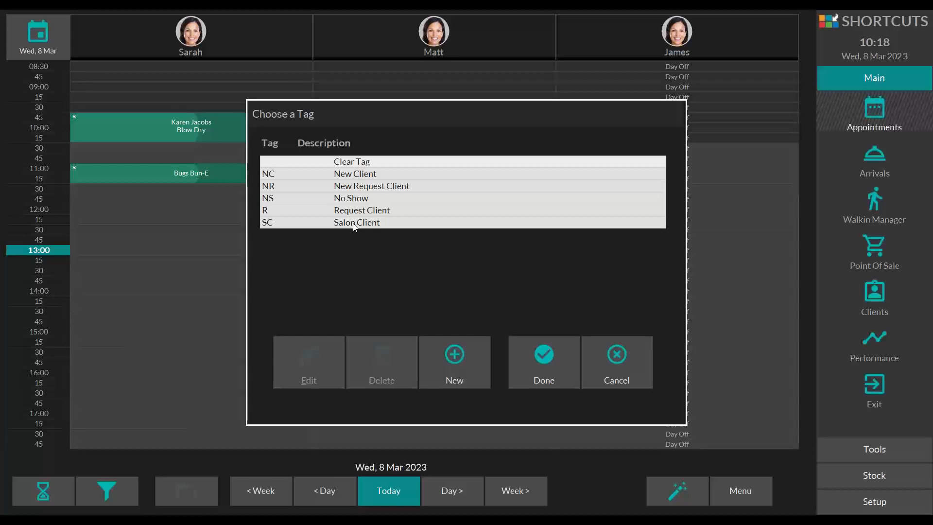
left_click(275, 173)
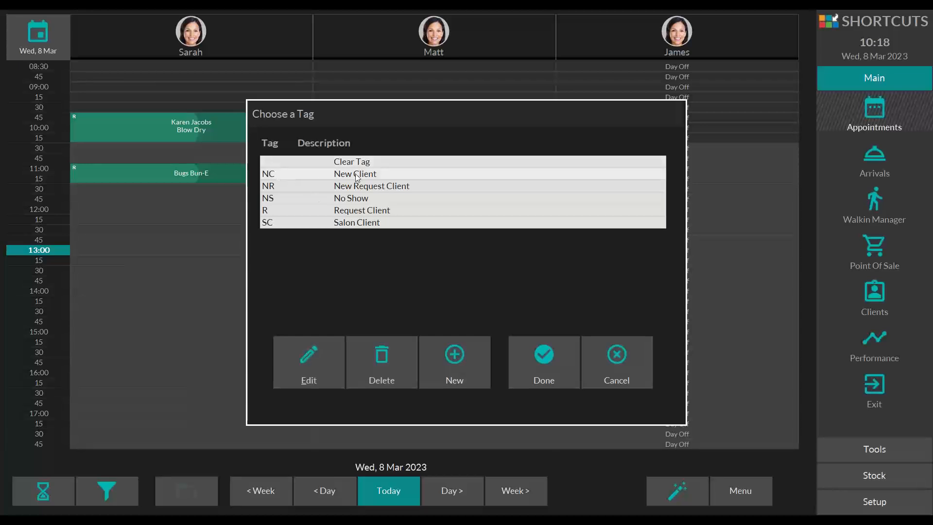
left_click(535, 343)
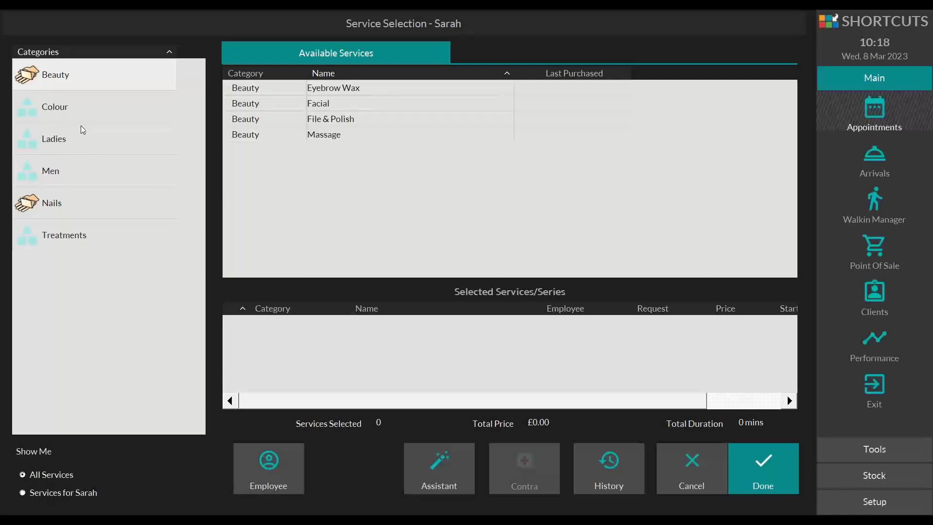
Step: Add the Blow Dry service from the Ladies category to the appointment's selected services
left_click(36, 142)
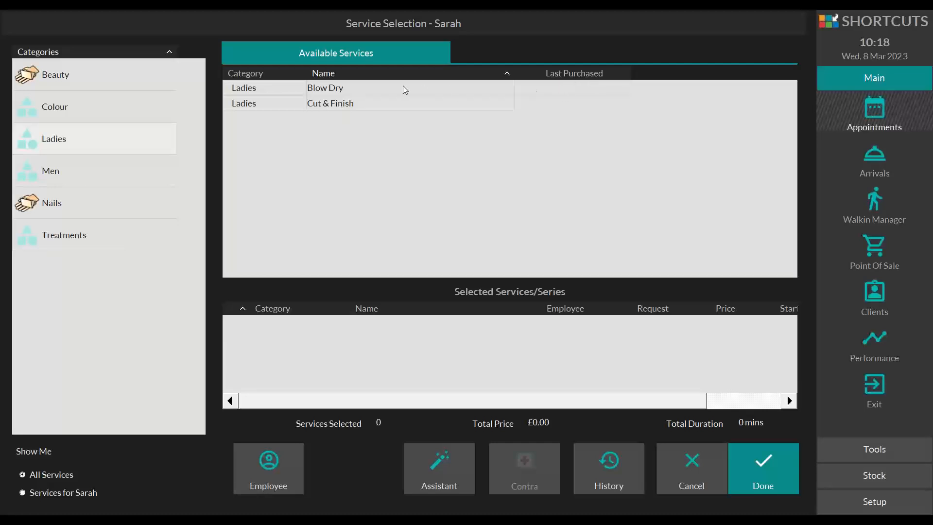
left_click(350, 92)
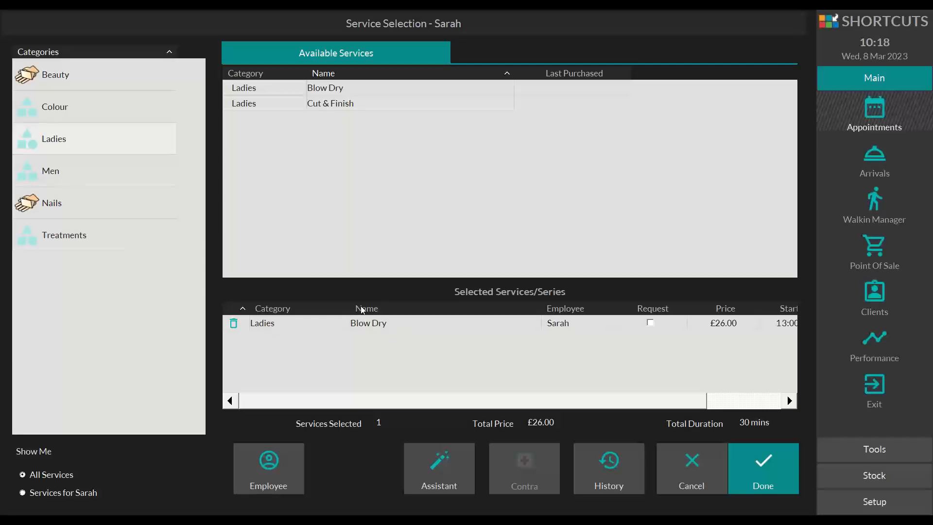
left_click_drag(417, 405, 446, 402)
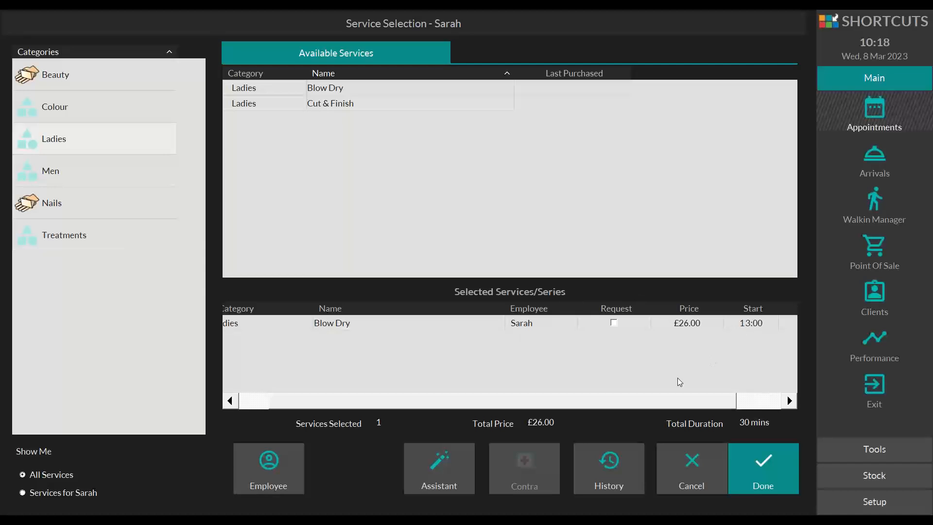
Step: Review the selected Blow Dry's details and complete the 13:00 booking
left_click(642, 399)
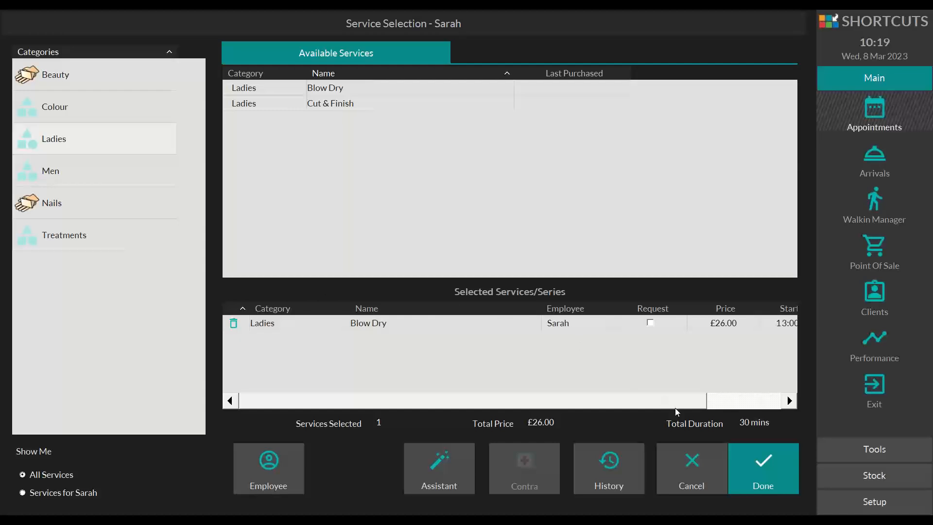
left_click(756, 467)
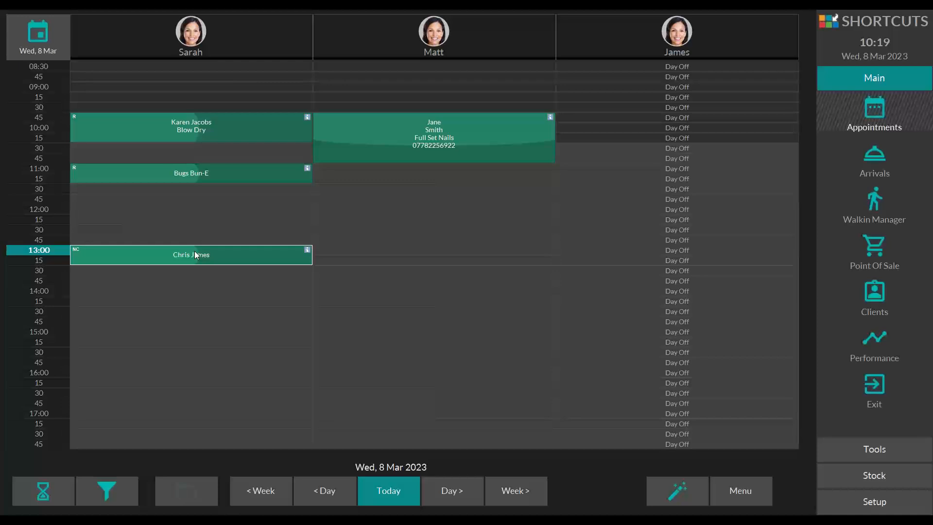
Step: Start a 13:00 appointment in the middle employee's column for an existing client found by last name, and tag it SC (Salon Client)
left_click(424, 250)
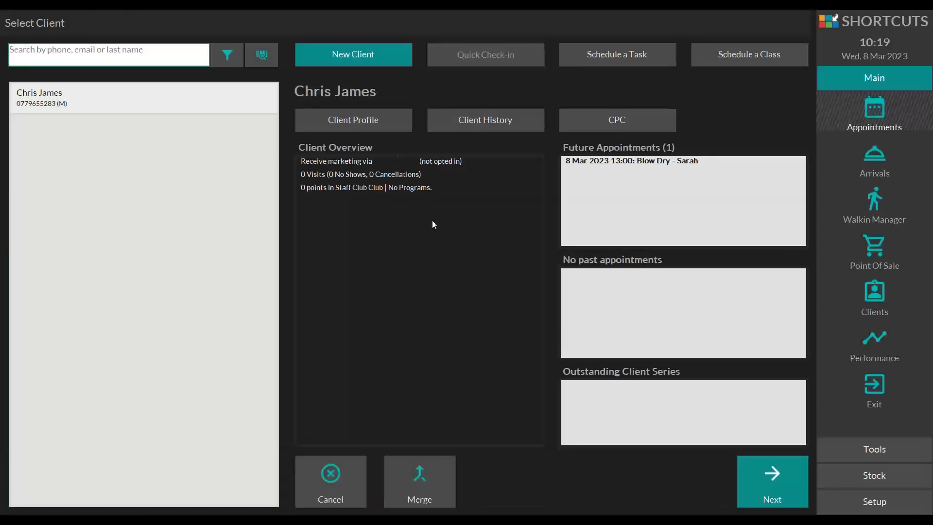
left_click(42, 49)
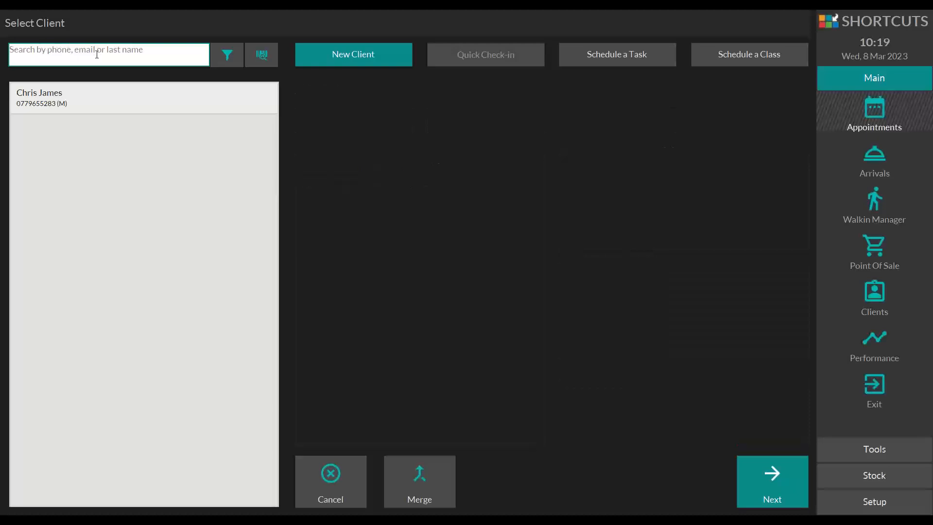
type("smith")
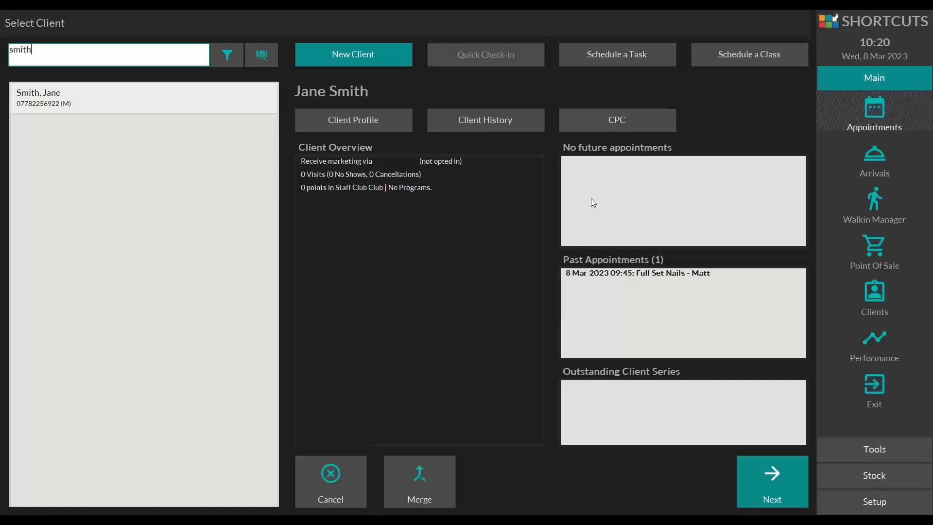
left_click(659, 151)
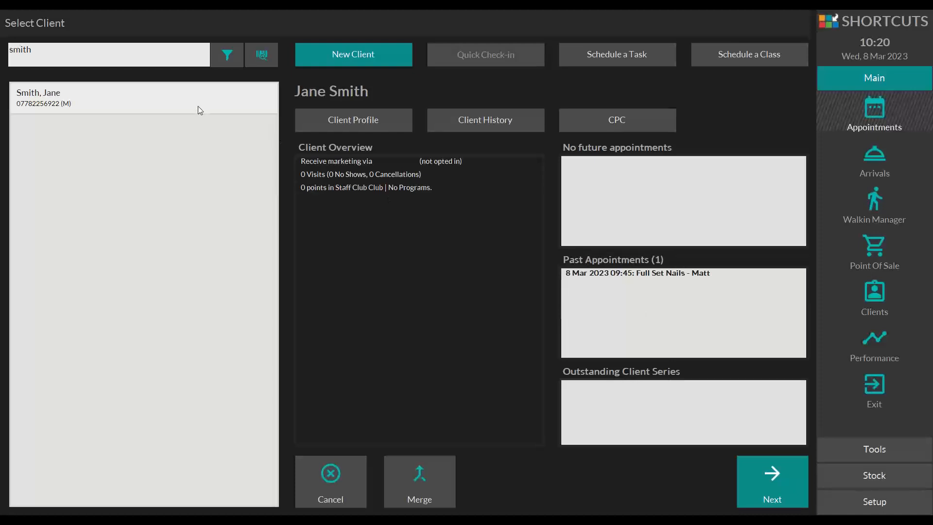
left_click(774, 469)
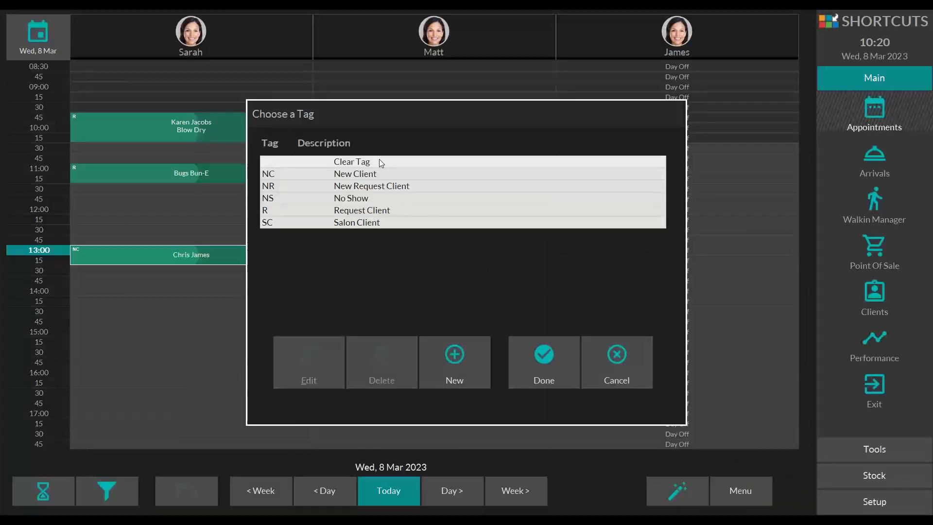
left_click(354, 225)
left_click(562, 356)
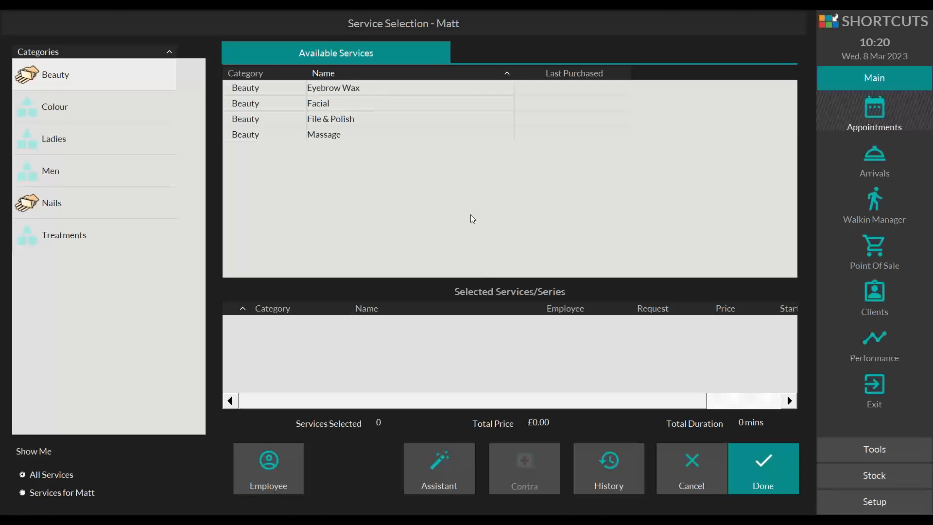
Step: Add Cut & Finish from the Ladies category, keep the column's original employee despite the capability mismatch, and complete the booking
left_click(36, 141)
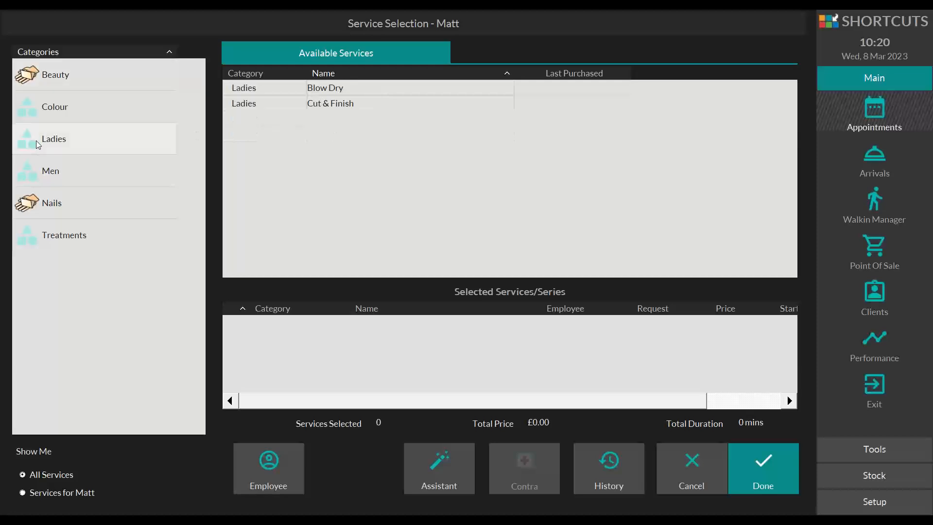
left_click(333, 104)
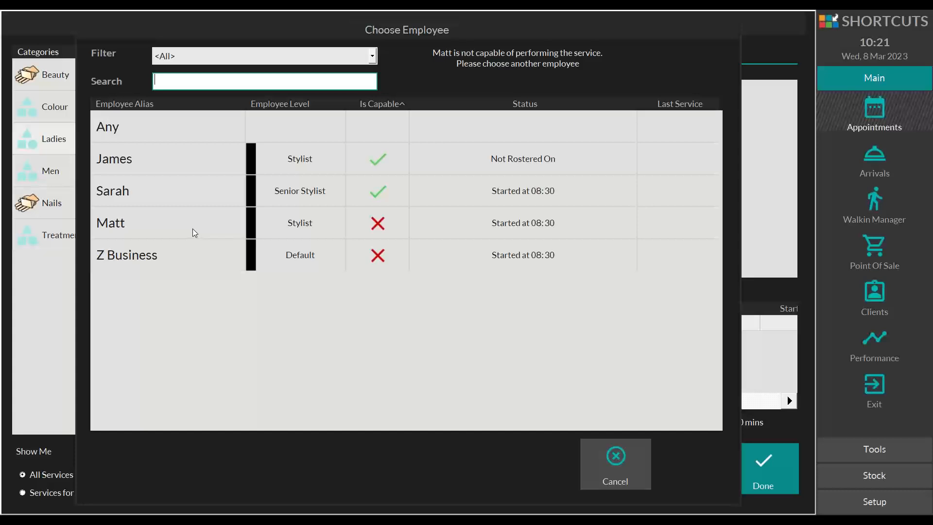
double_click(121, 223)
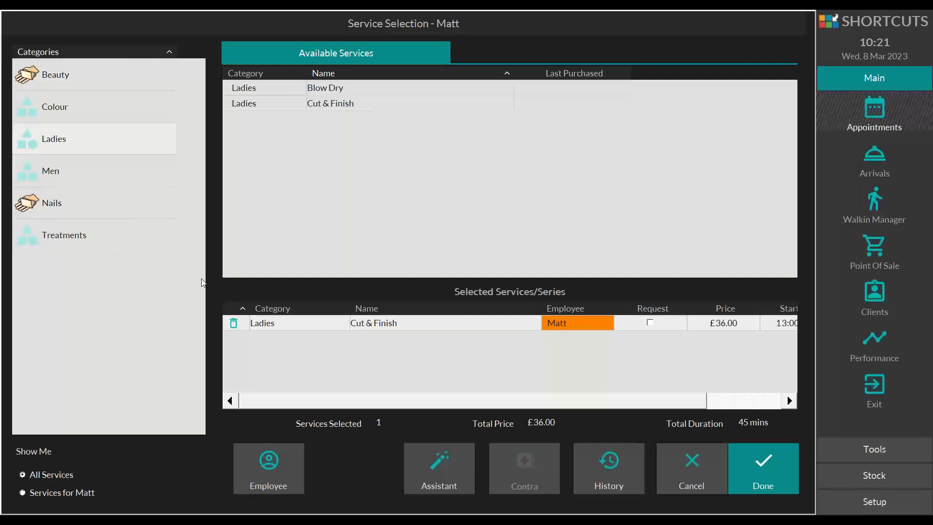
left_click_drag(433, 401, 488, 398)
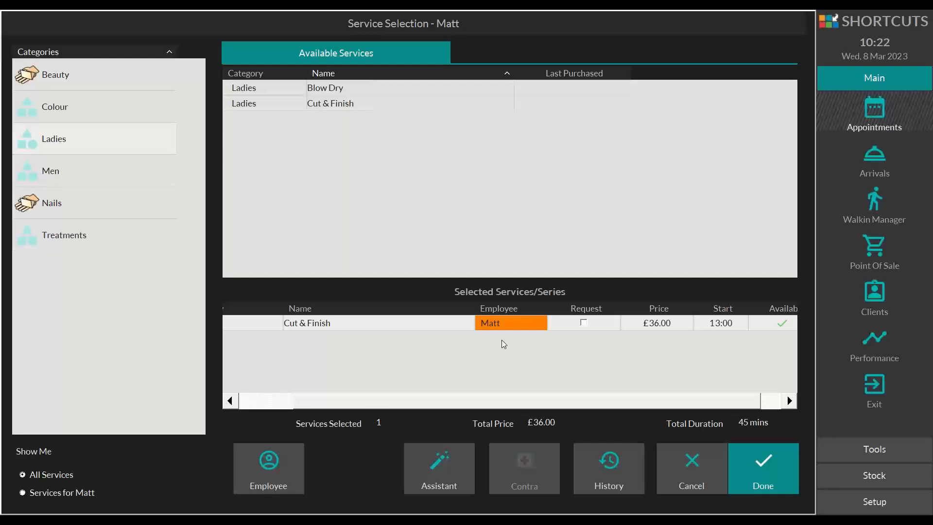
left_click(759, 461)
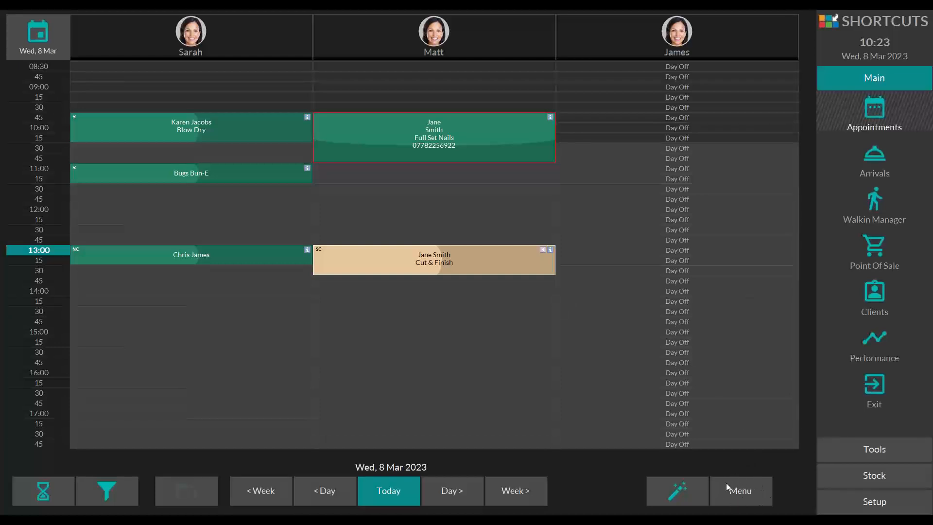
Step: Examine the appointment colours legend for the meaning of each booking status, and close it
left_click(731, 496)
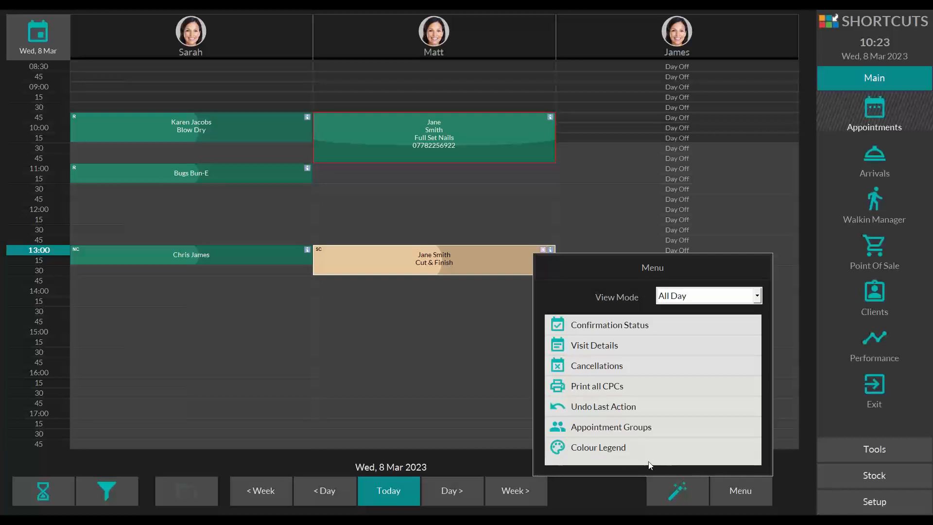
left_click(620, 440)
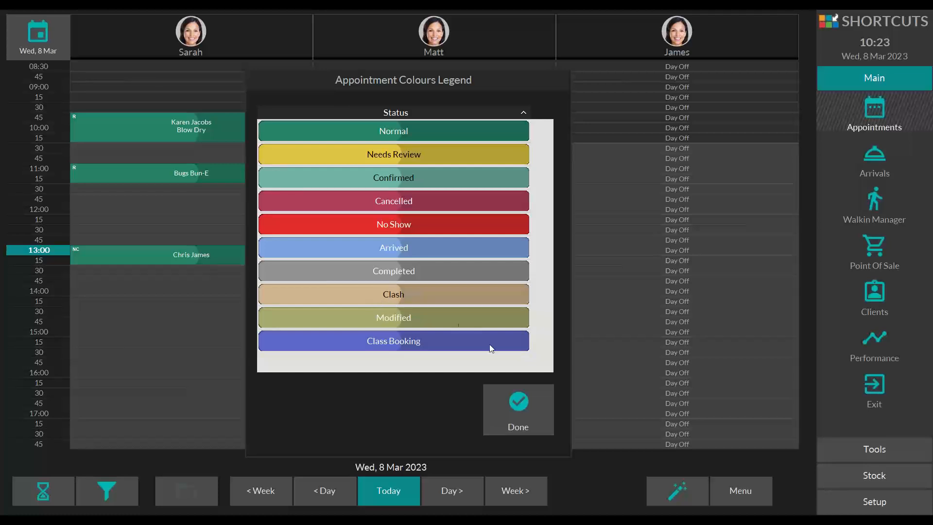
left_click(527, 402)
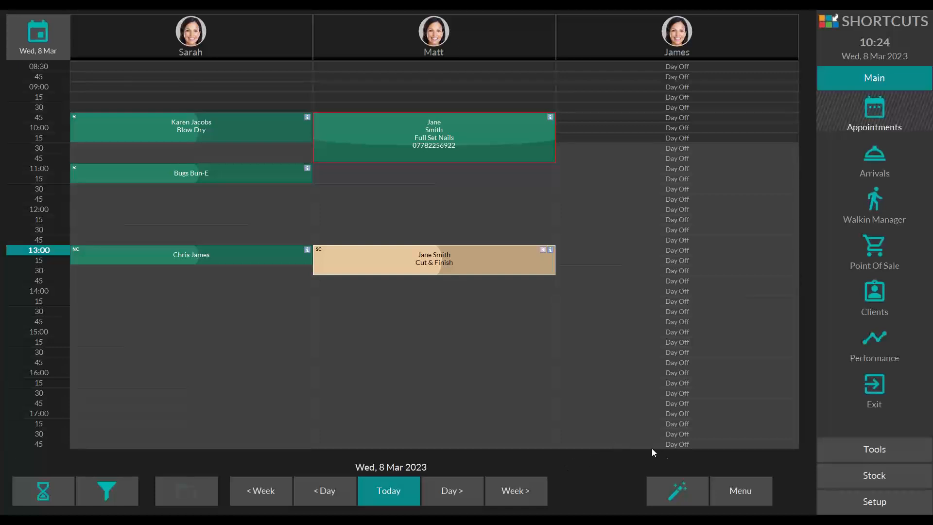
Step: Start a new appointment with the booking assistant, select the existing test client with the work phone, and postpone the missing details
left_click(674, 488)
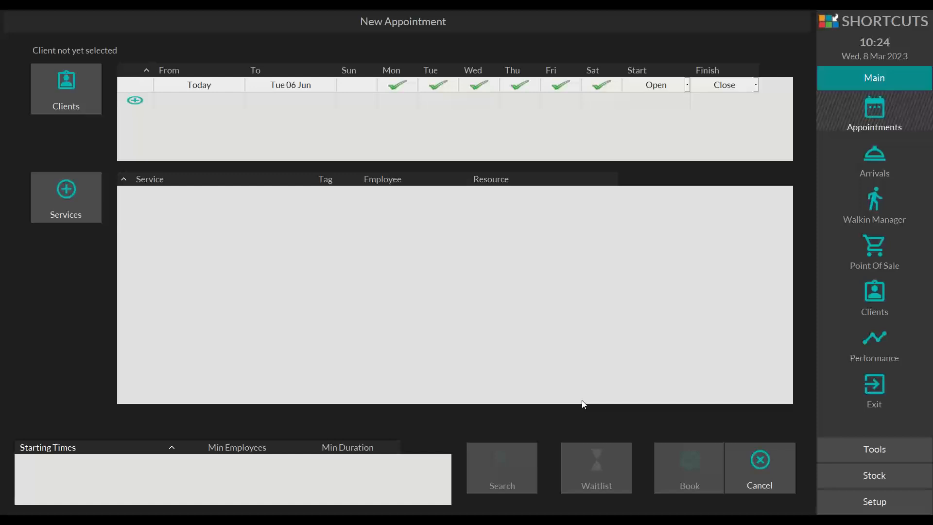
left_click(64, 78)
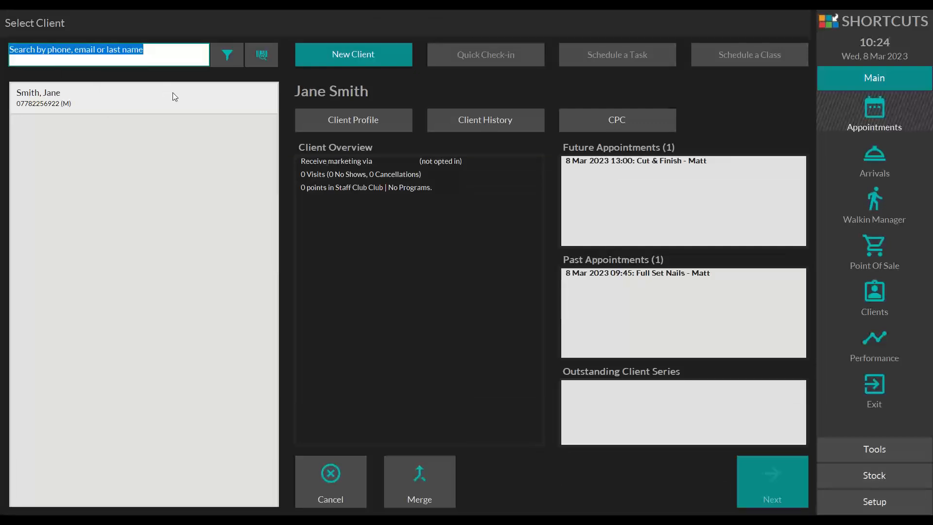
type("test")
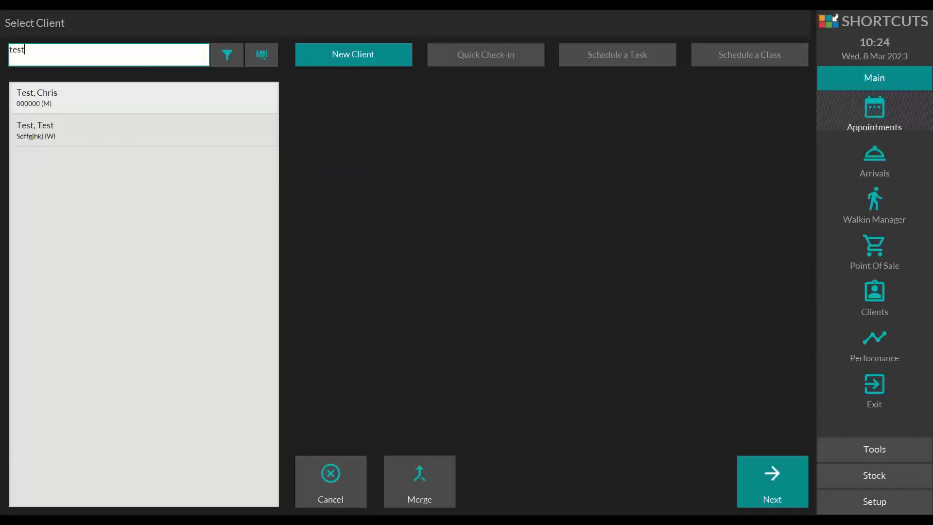
left_click(71, 127)
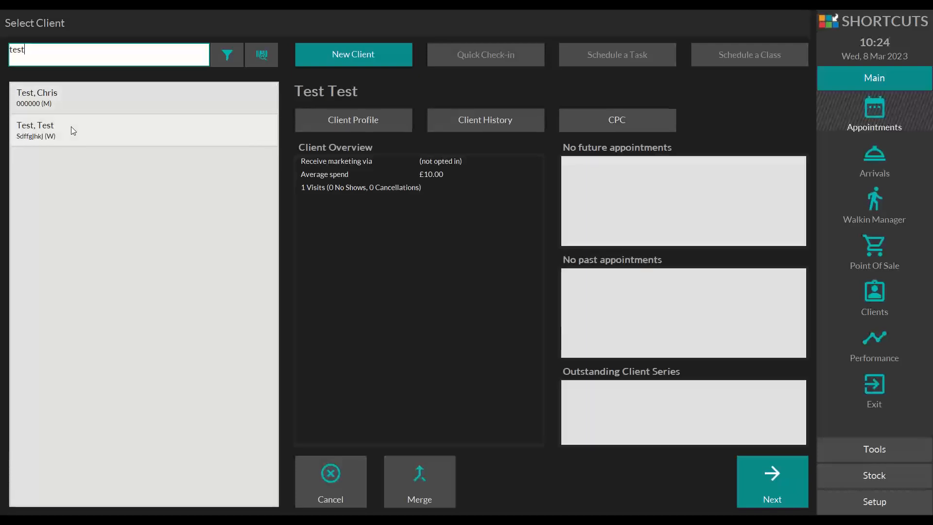
left_click(757, 467)
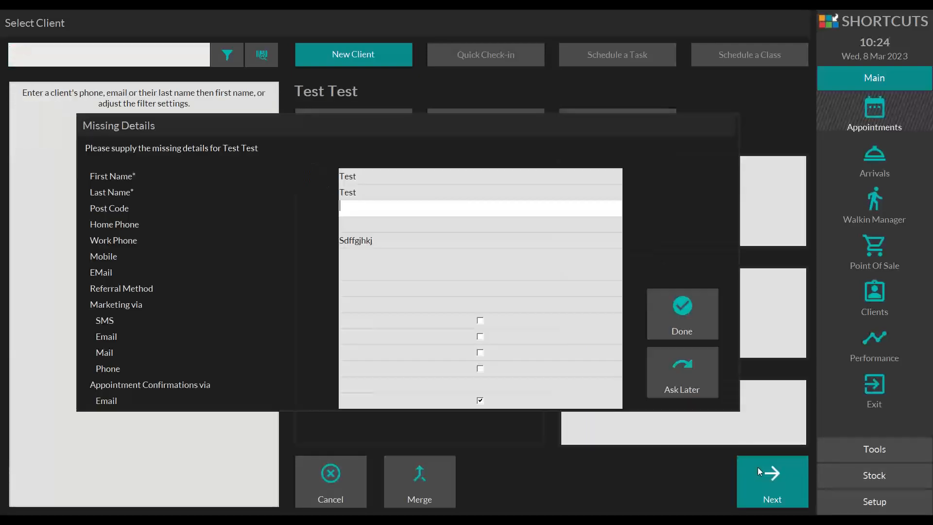
left_click(702, 381)
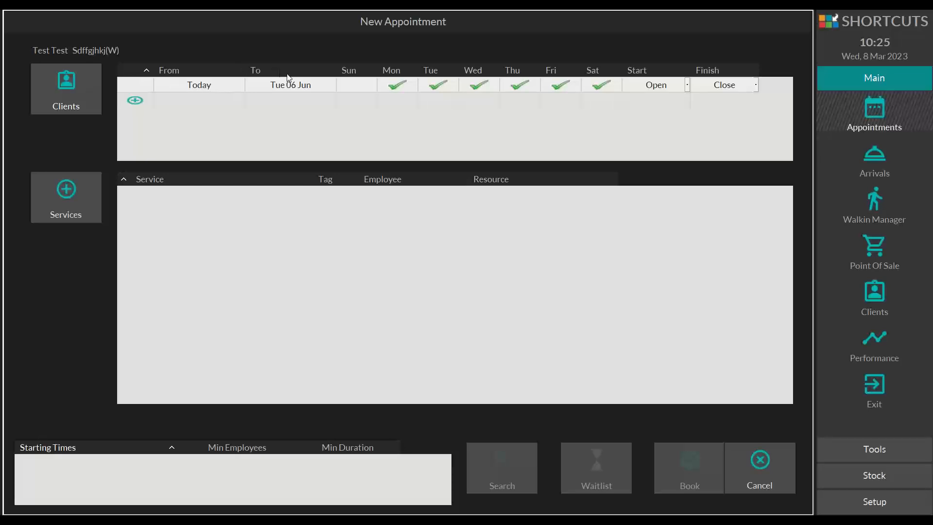
Step: Limit the availability search to end on Thu 09 Mar, with start time 14:00 and finish time 17:00
left_click(296, 87)
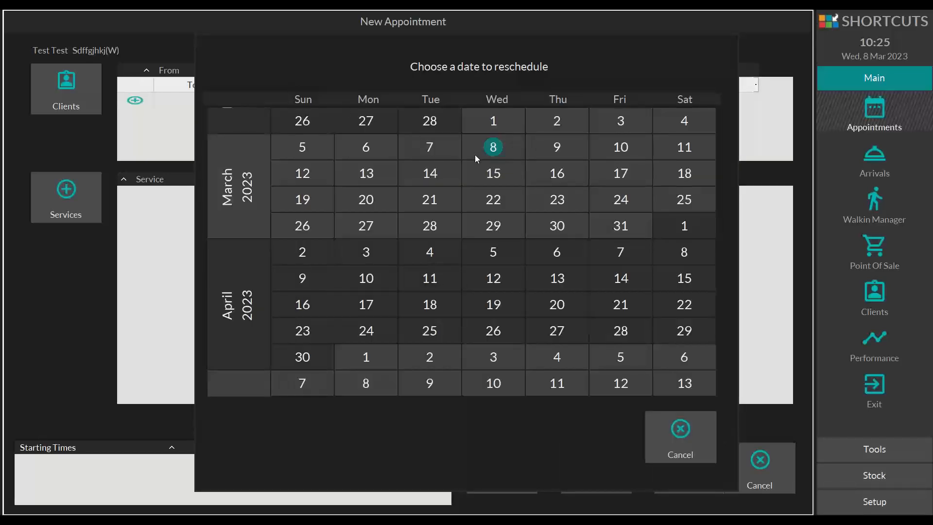
left_click(554, 148)
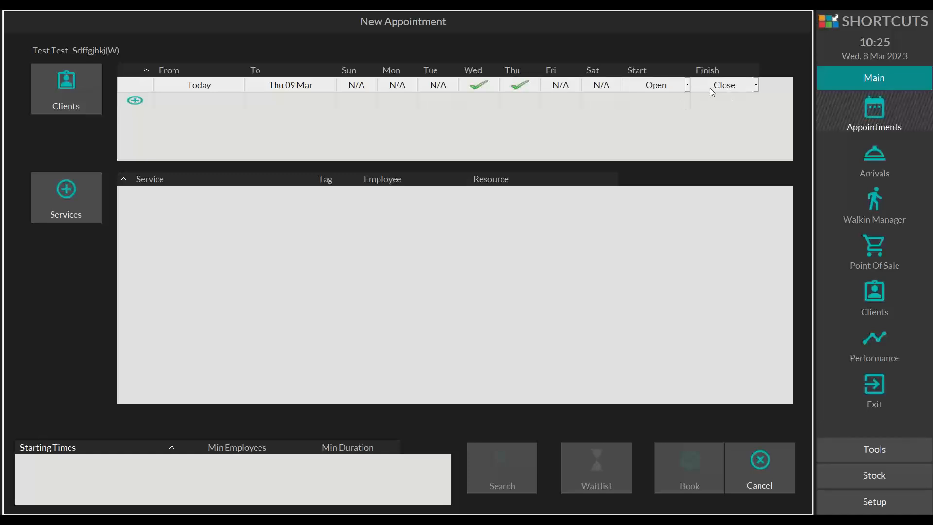
left_click(686, 84)
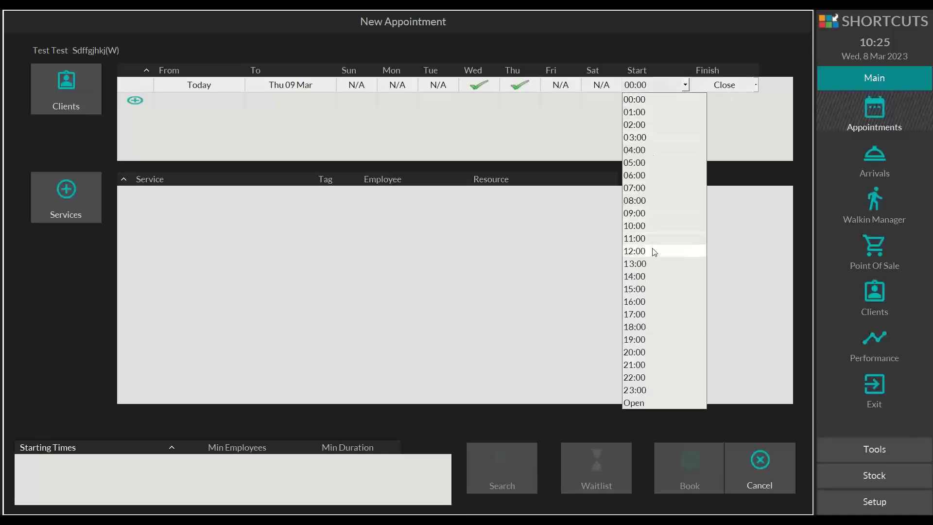
left_click(649, 276)
left_click(755, 86)
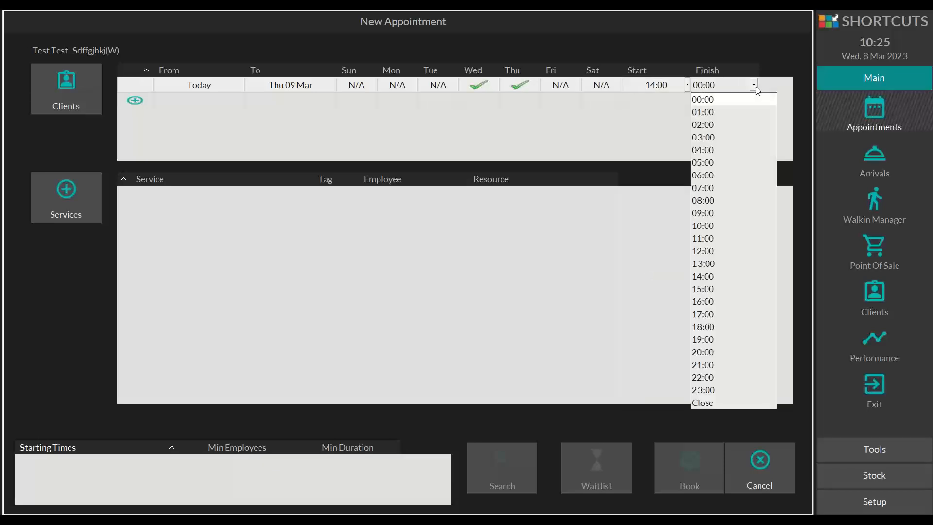
left_click(705, 314)
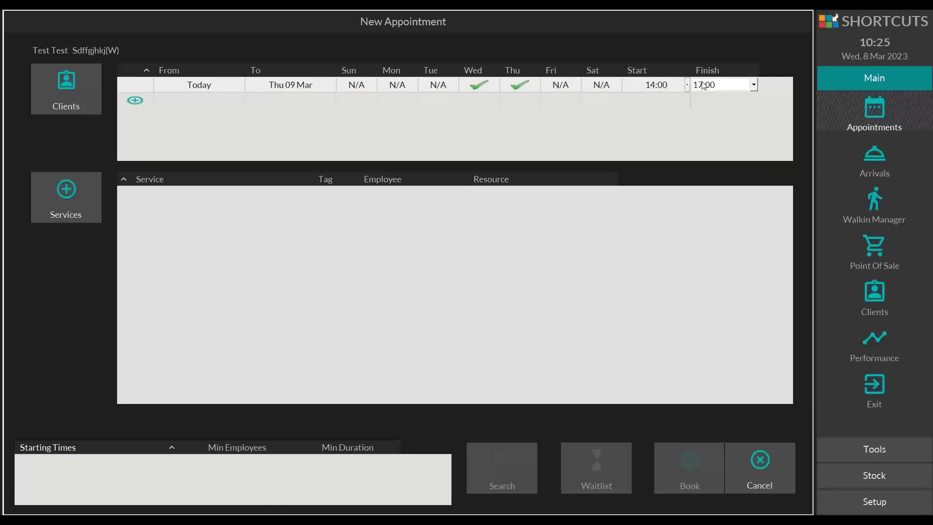
Step: Add the Gents Cut & Finish service from the Men category to the new appointment
left_click(63, 198)
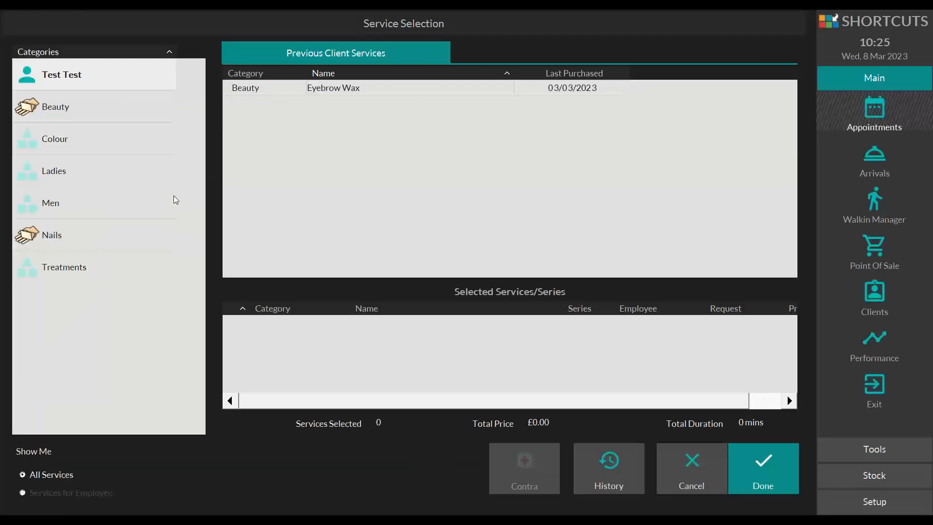
left_click(69, 200)
left_click(354, 94)
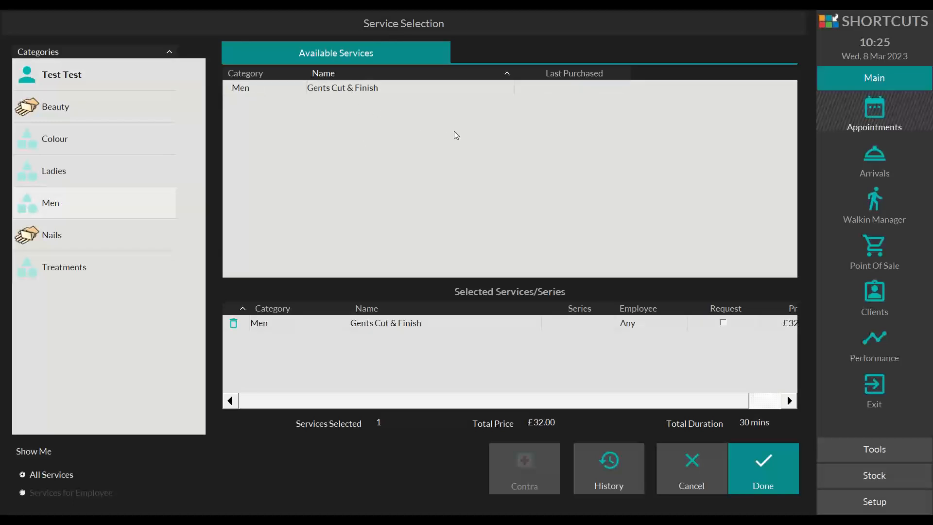
left_click(771, 455)
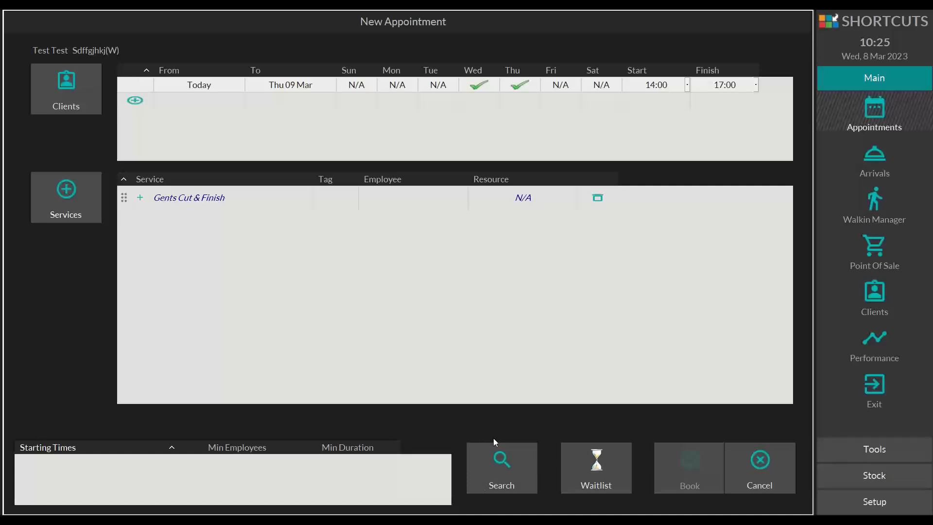
Step: Search for available starting times and choose today's 14:30 slot for the Gents Cut & Finish
left_click(510, 469)
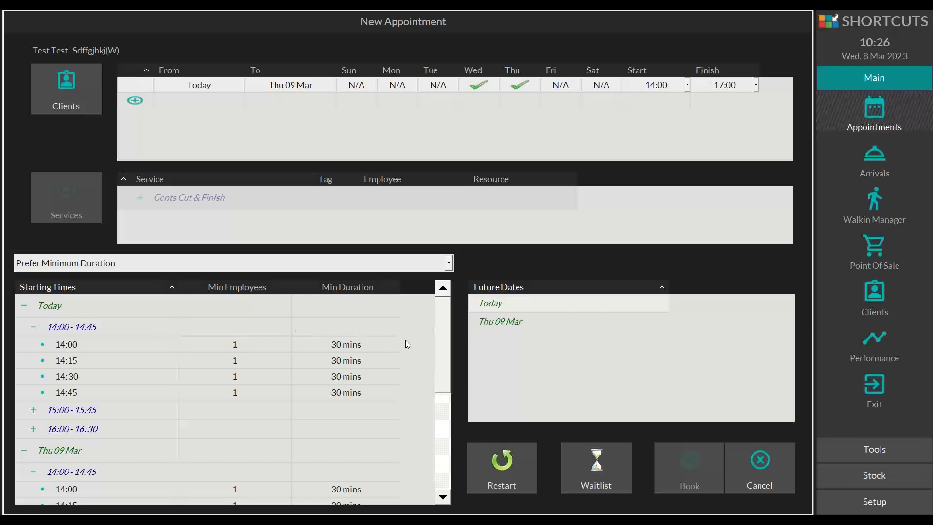
scroll(114, 335, "down", 5)
scroll(115, 337, "up", 8)
left_click(70, 383)
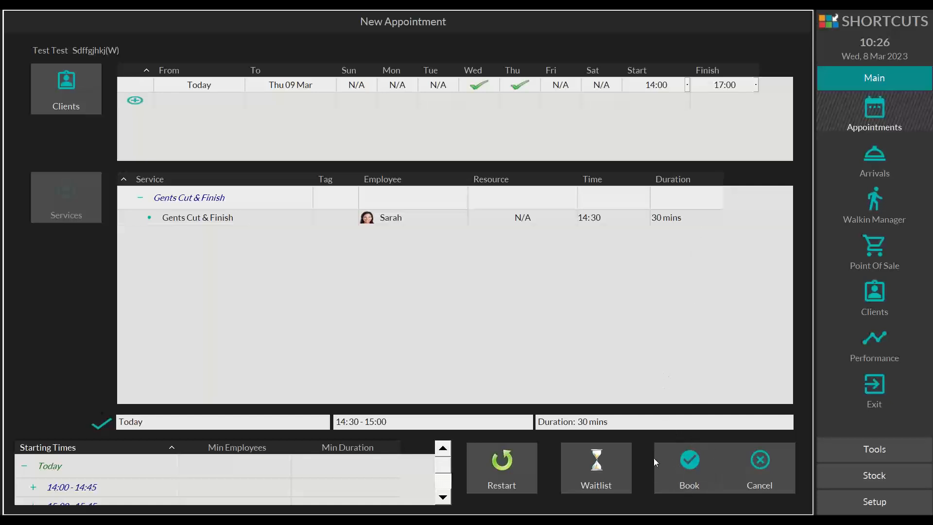
Step: Book the chosen slot and tag the appointment as SC (Salon Client)
left_click(700, 457)
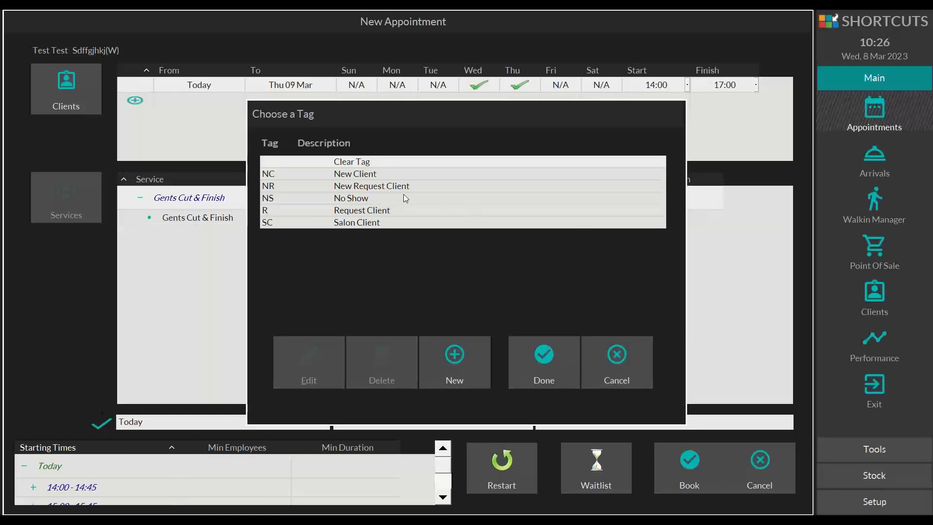
left_click(345, 222)
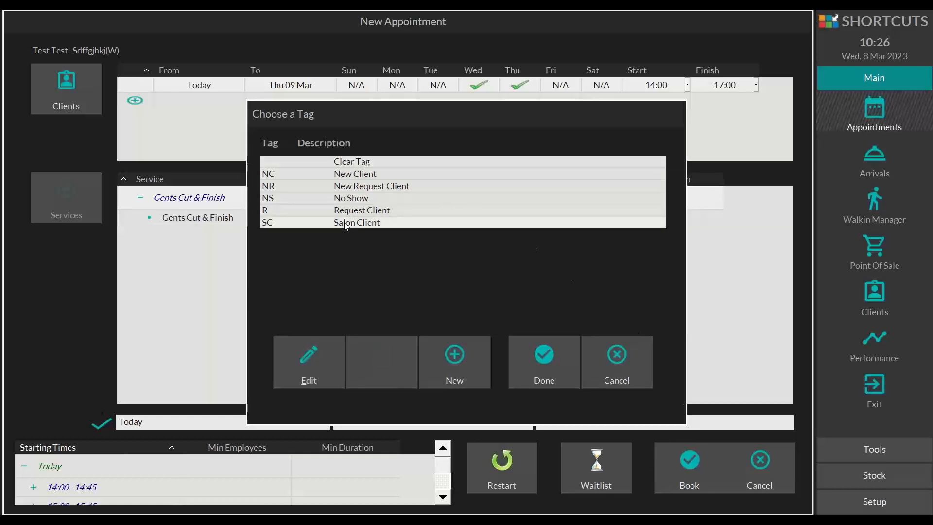
left_click(544, 350)
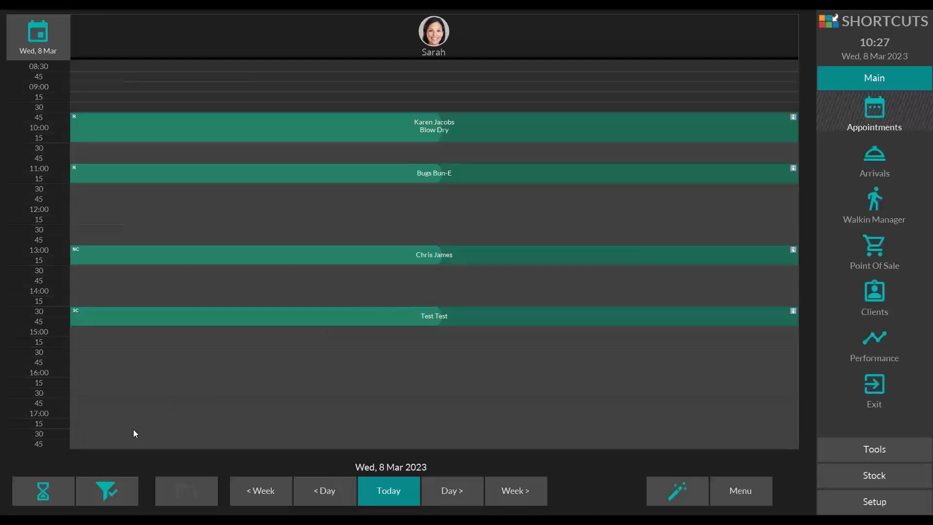
Step: Clear the employee filter to show all columns and extend the 09:45 Blow Dry to finish at 11:00
left_click(104, 483)
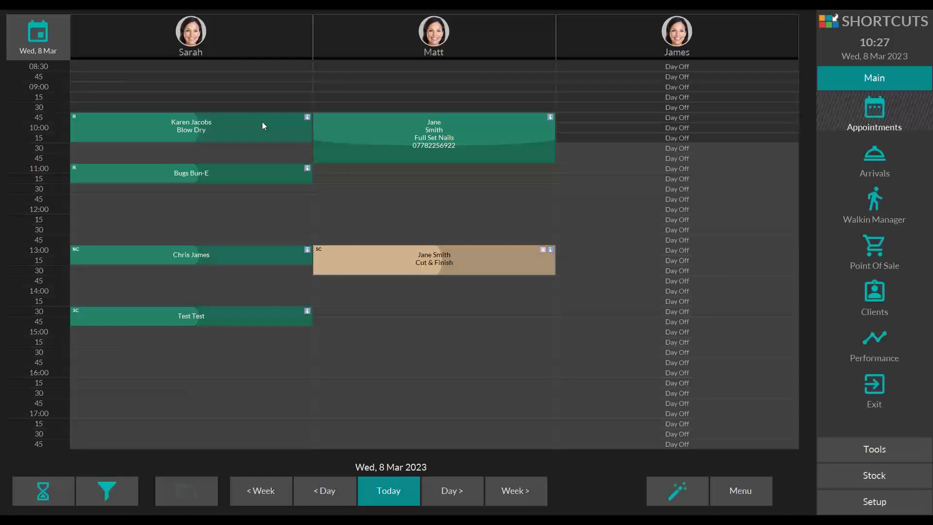
left_click(305, 137)
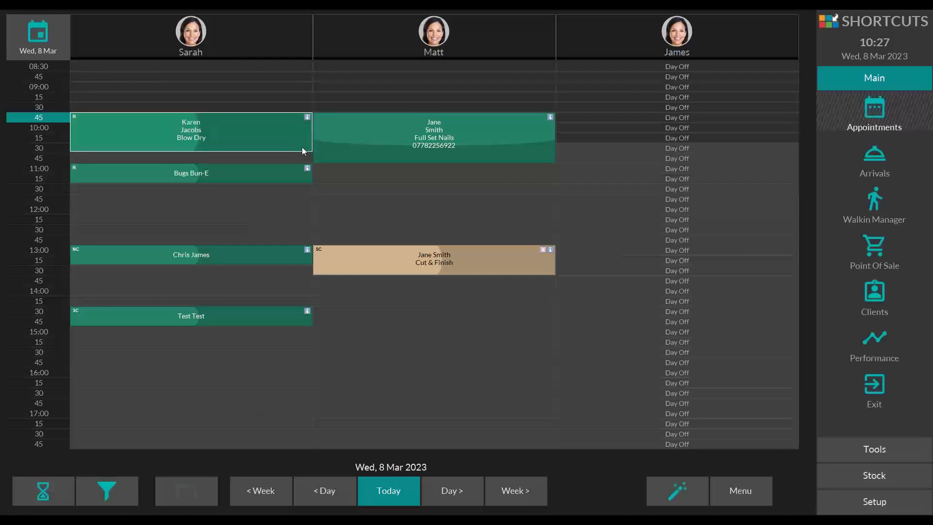
mouse_move(302, 152)
left_mouse_down()
mouse_move(299, 124)
mouse_move(300, 161)
left_mouse_up()
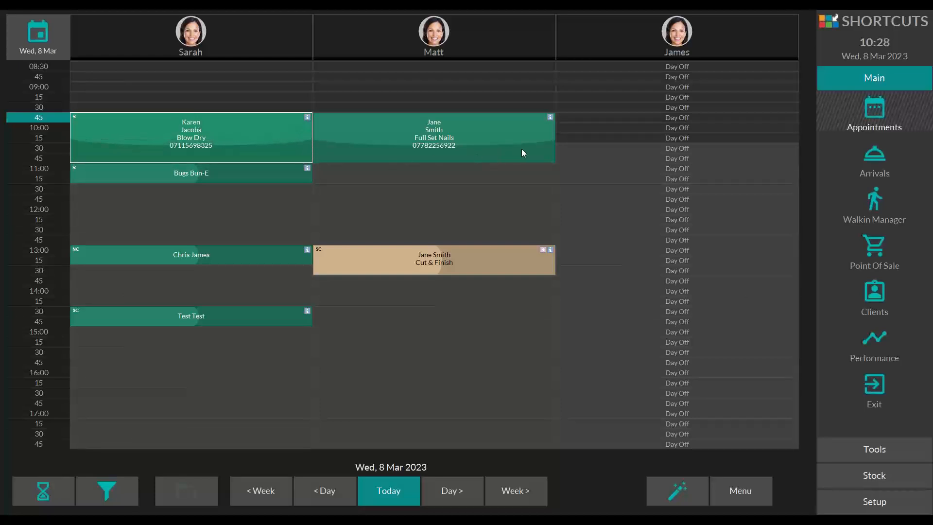
Step: Extend the Full Set Nails appointment to 11:45, and the first column's 13:00 and 14:30 appointments to 14:15 and 15:45
right_click(546, 157)
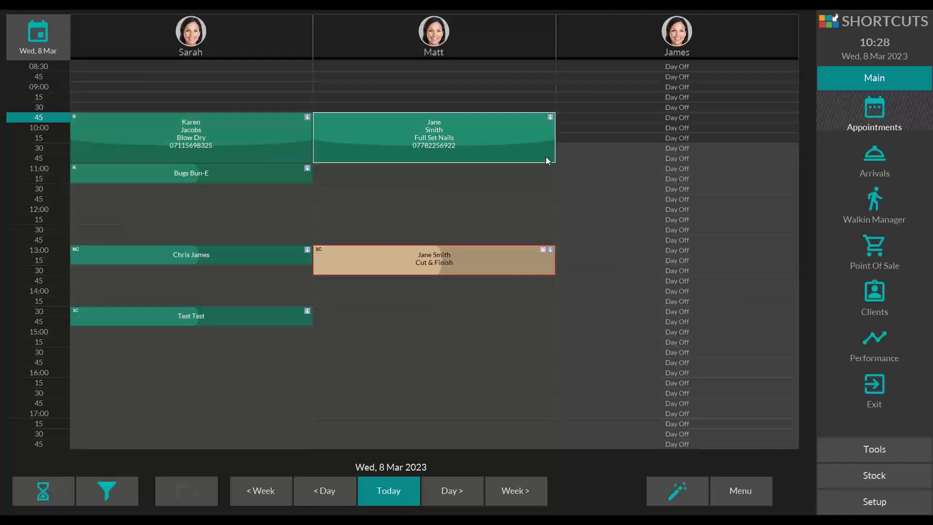
left_click(503, 457)
left_click_drag(543, 174, 541, 189)
left_click_drag(309, 259, 308, 355)
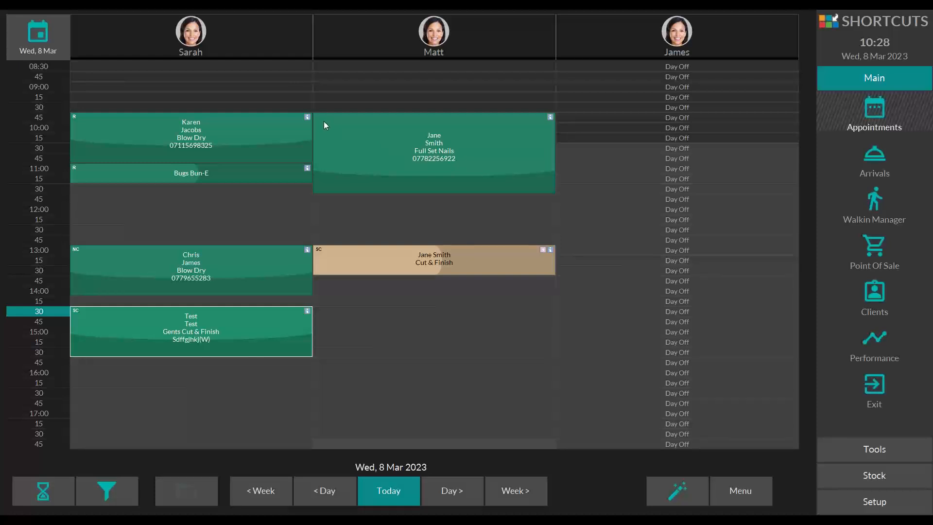
Step: Move the 13:00 Cut & Finish to 12:00 in the first employee's column and back to its original slot
mouse_move(323, 121)
left_mouse_down()
mouse_move(346, 143)
mouse_move(473, 180)
mouse_move(494, 273)
mouse_move(413, 306)
mouse_move(327, 289)
mouse_move(506, 247)
mouse_move(380, 97)
mouse_move(323, 117)
left_mouse_up()
left_click_drag(329, 250, 88, 214)
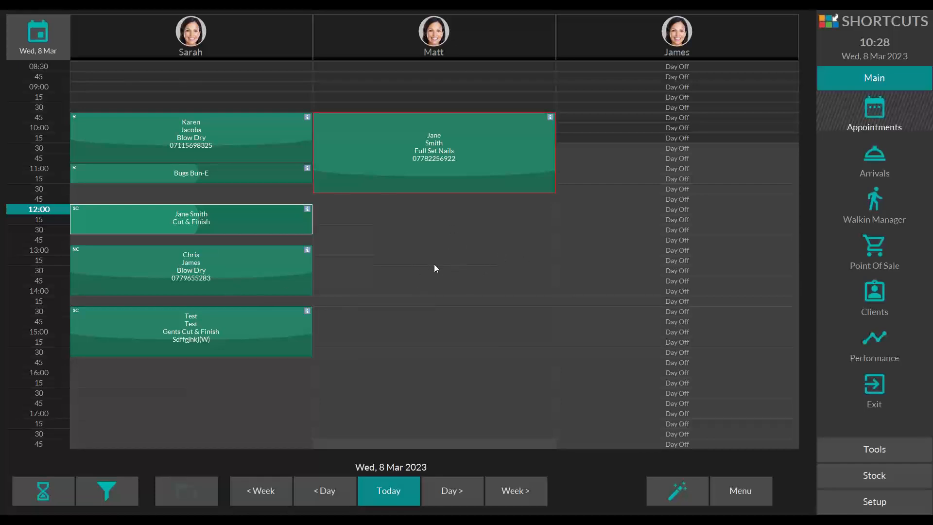
mouse_move(87, 212)
left_mouse_down()
mouse_move(92, 222)
mouse_move(92, 203)
mouse_move(226, 261)
mouse_move(346, 259)
mouse_move(338, 217)
mouse_move(335, 341)
mouse_move(337, 250)
mouse_move(314, 219)
mouse_move(152, 203)
mouse_move(332, 210)
mouse_move(340, 268)
mouse_move(339, 253)
mouse_move(183, 194)
mouse_move(78, 206)
mouse_move(86, 218)
mouse_move(264, 217)
mouse_move(332, 250)
left_mouse_up()
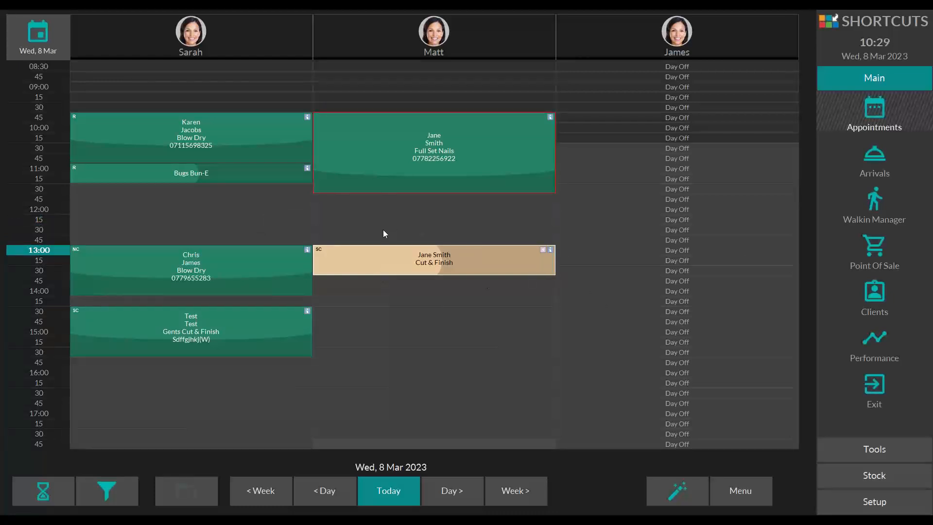
Step: Move the Cut & Finish from the second employee's column to 11:45 in the first employee's column
mouse_move(350, 259)
left_mouse_down()
mouse_move(346, 216)
mouse_move(219, 191)
mouse_move(141, 194)
mouse_move(108, 223)
left_mouse_up()
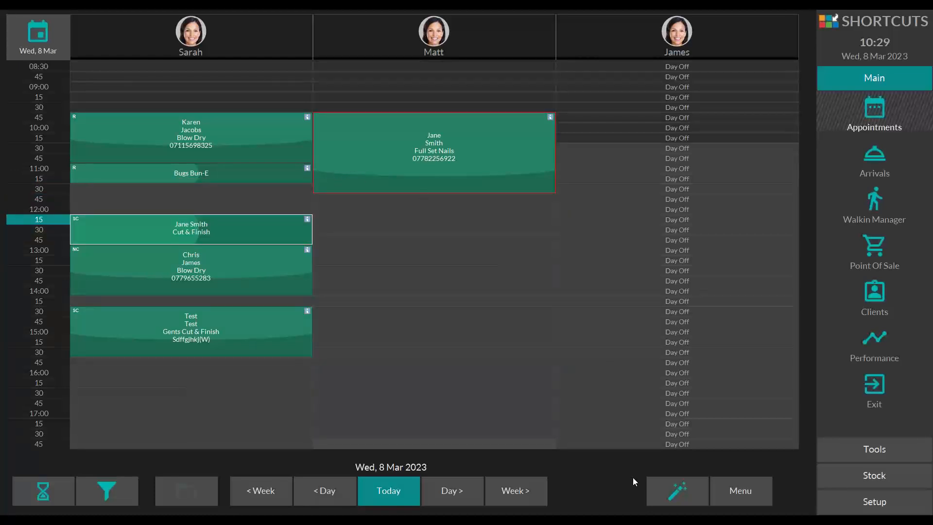
mouse_move(121, 217)
left_mouse_down()
mouse_move(162, 231)
mouse_move(171, 193)
mouse_move(122, 205)
left_mouse_up()
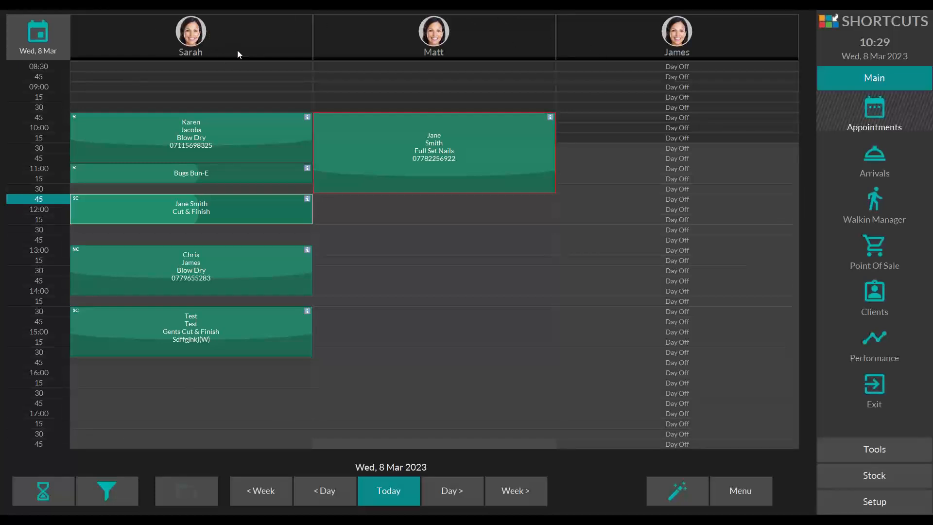
Step: Open the first employee's details, check the level and capabilities, and save the message "Please cash up"
left_click(243, 37)
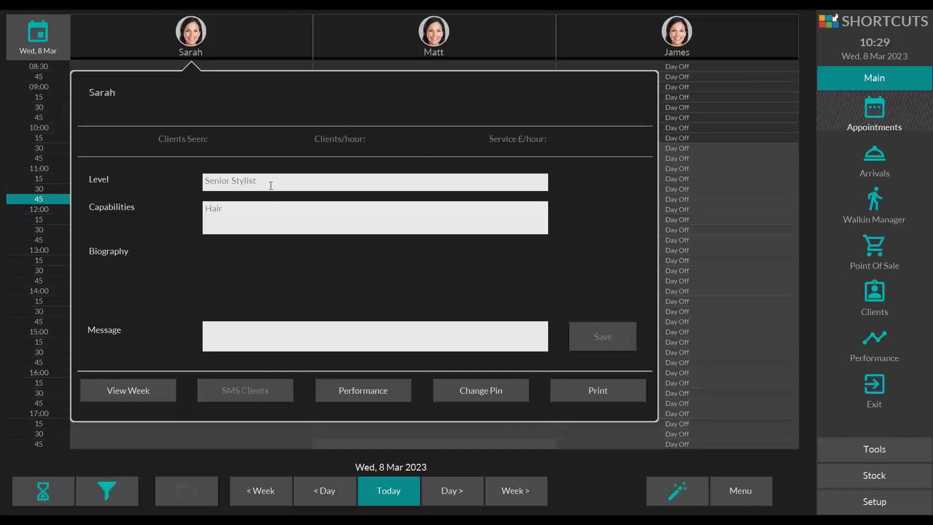
left_click_drag(270, 183, 164, 176)
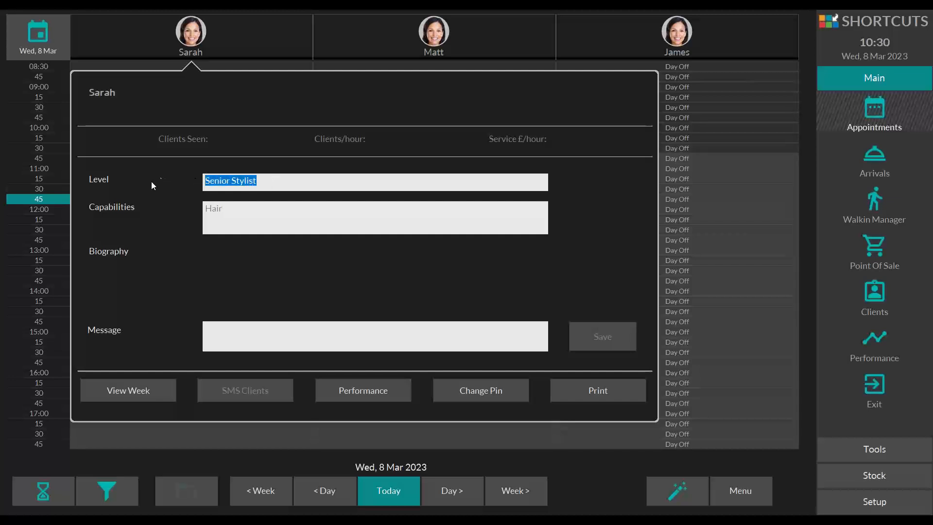
key("Tab")
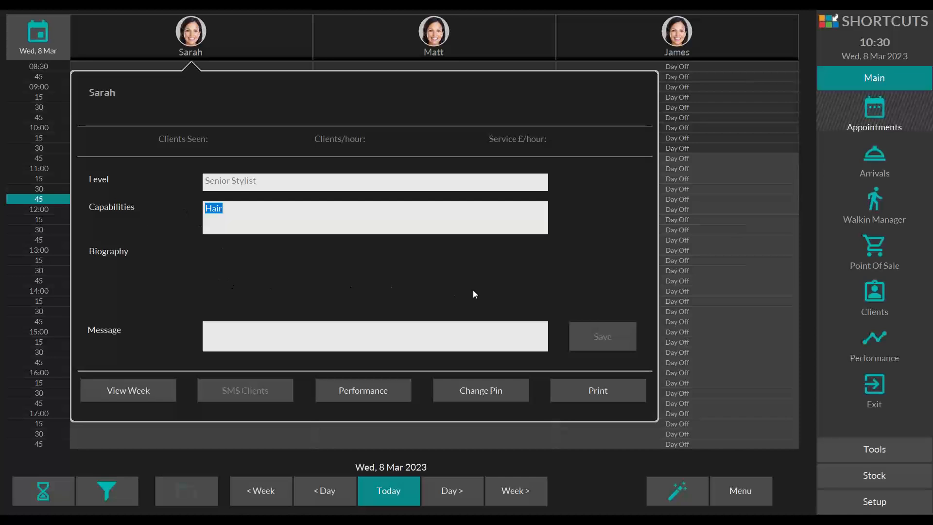
left_click(216, 334)
type("Pl")
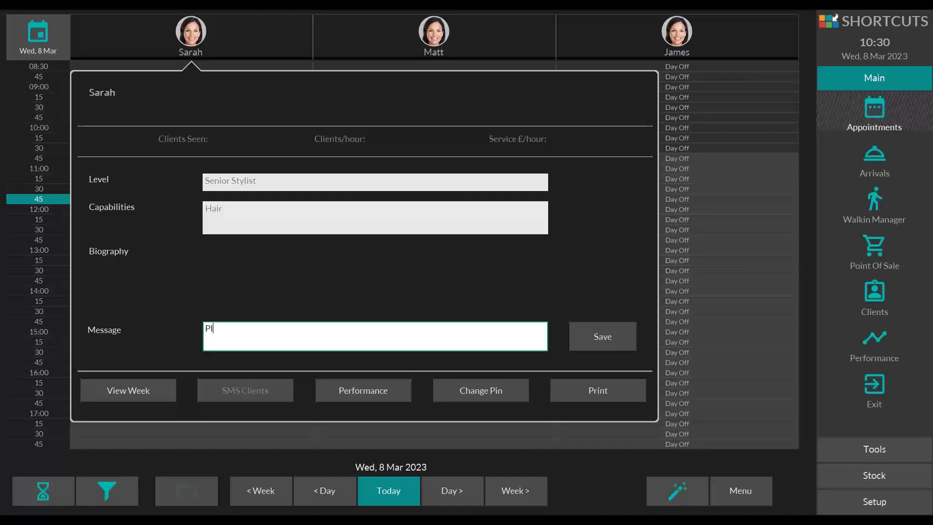
type("ease cash up")
left_click(593, 336)
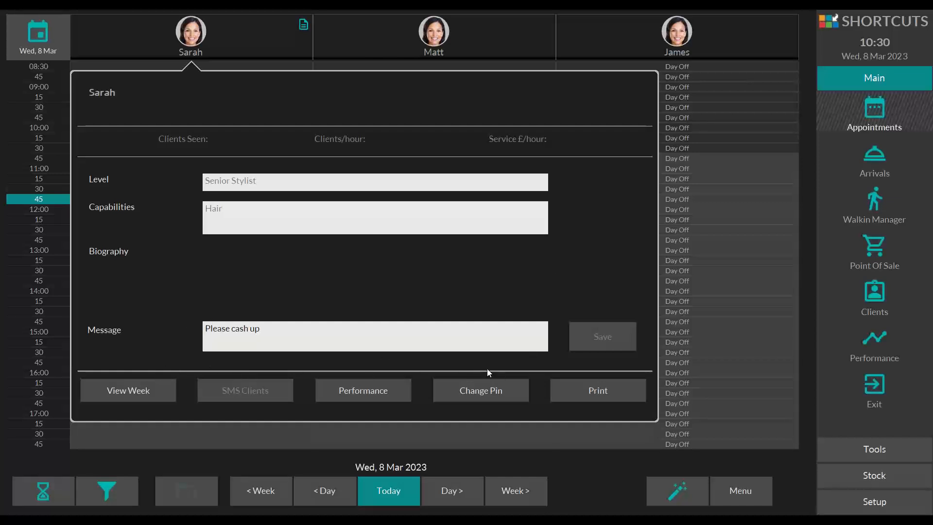
Step: View the first employee's week of appointments and return to the day's appointment book
left_click(126, 390)
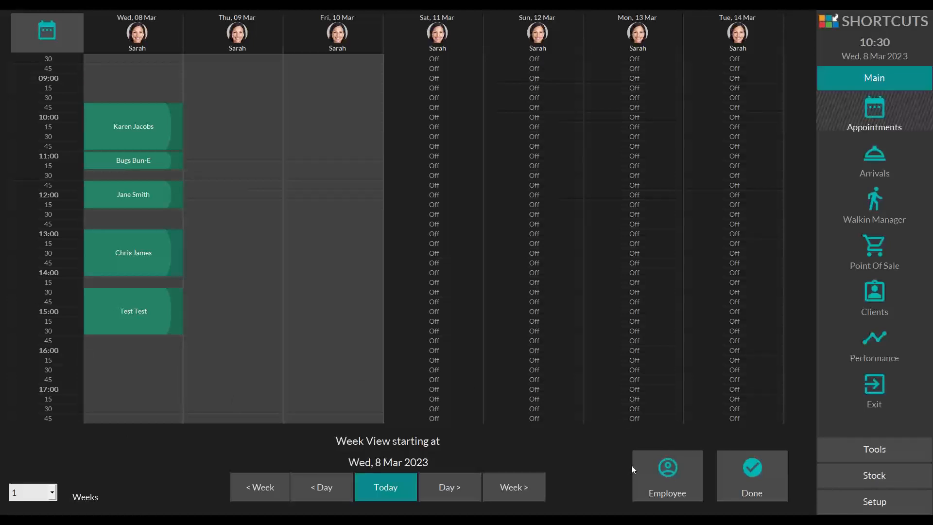
left_click(738, 460)
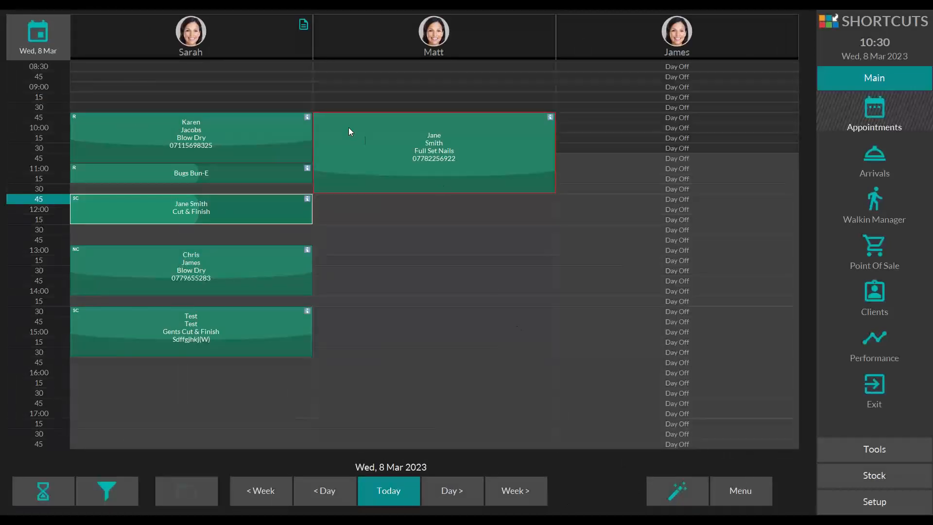
Step: Examine the print options for the first employee, including the receipt printer option, and leave without printing
left_click(240, 31)
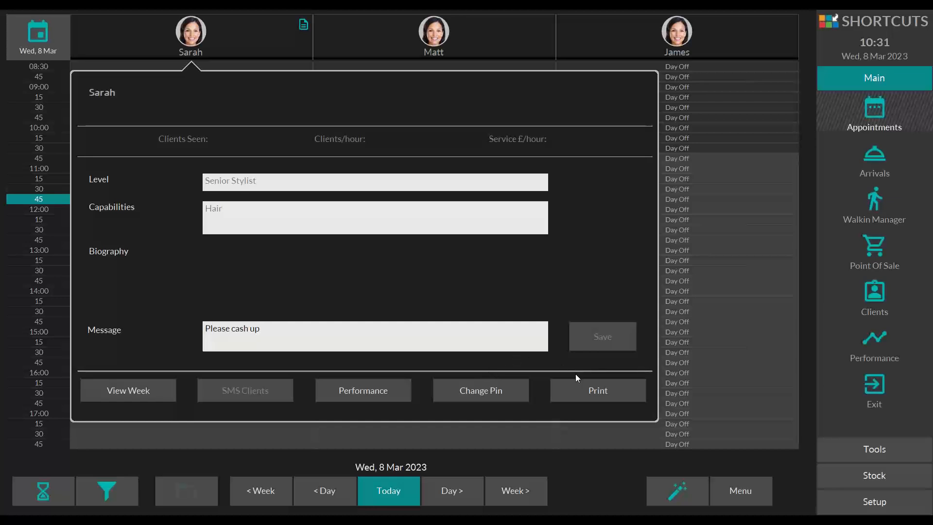
left_click(586, 400)
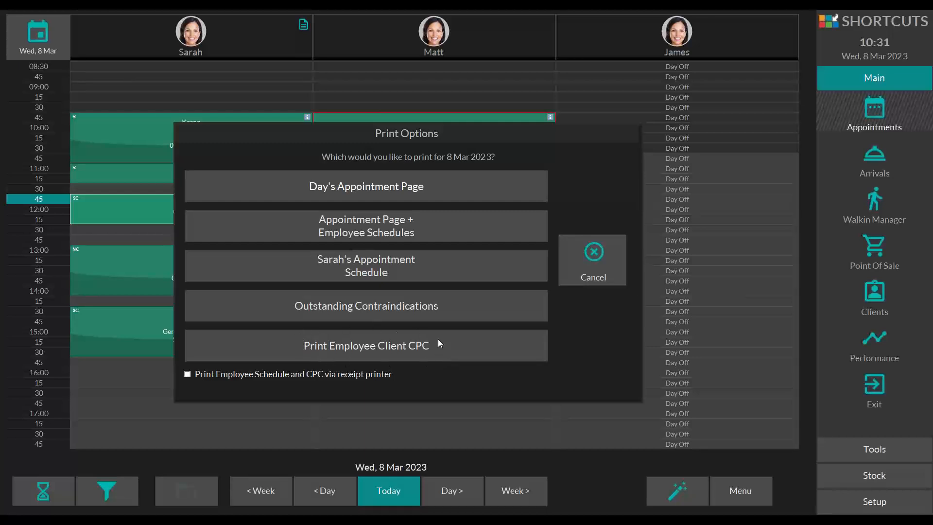
left_click(188, 374)
left_click(188, 374)
left_click(581, 261)
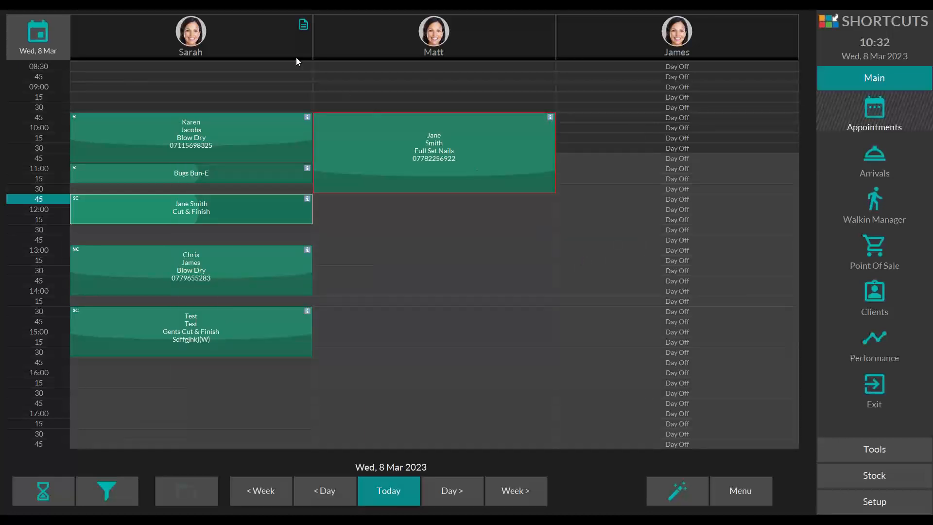
Step: Open the first employee's performance figures from the employee details
left_click(275, 40)
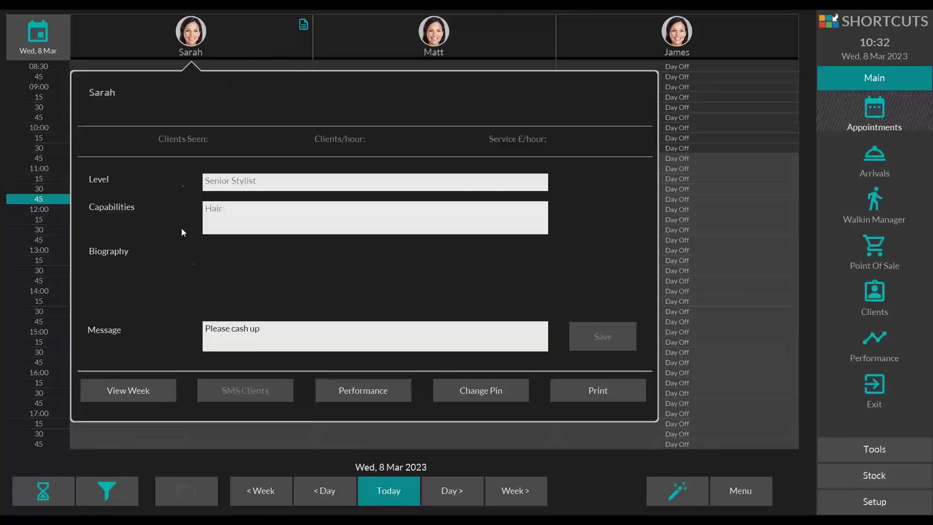
left_click(383, 392)
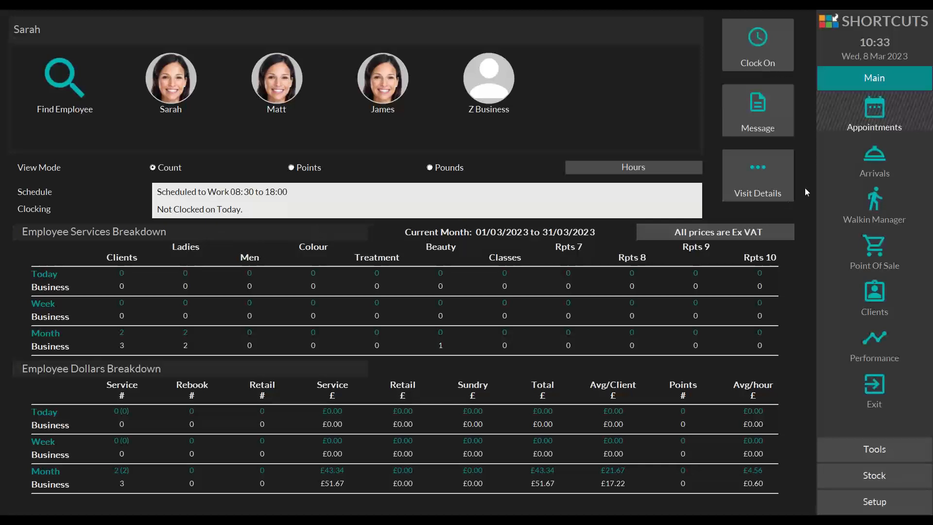
Step: Return to the appointment book, read the first employee's saved message from the message indicator and close the details
left_click(869, 113)
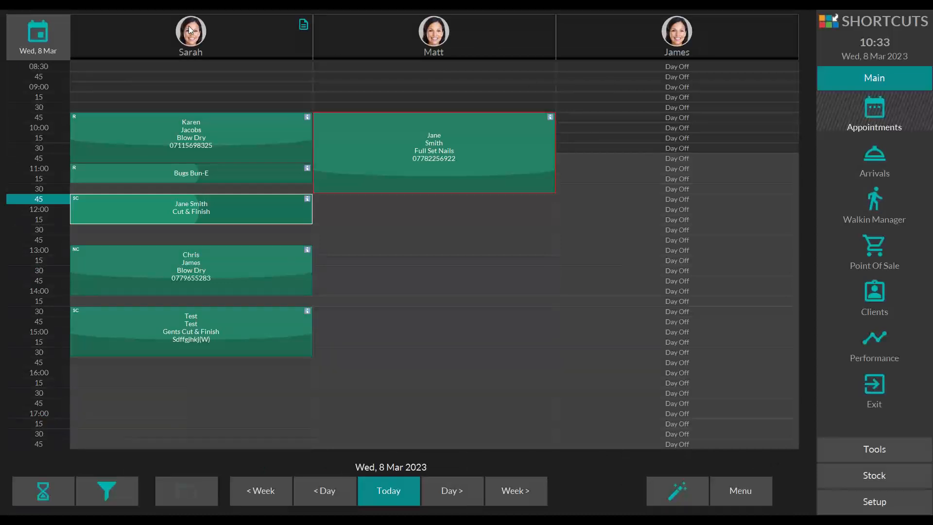
left_click(304, 28)
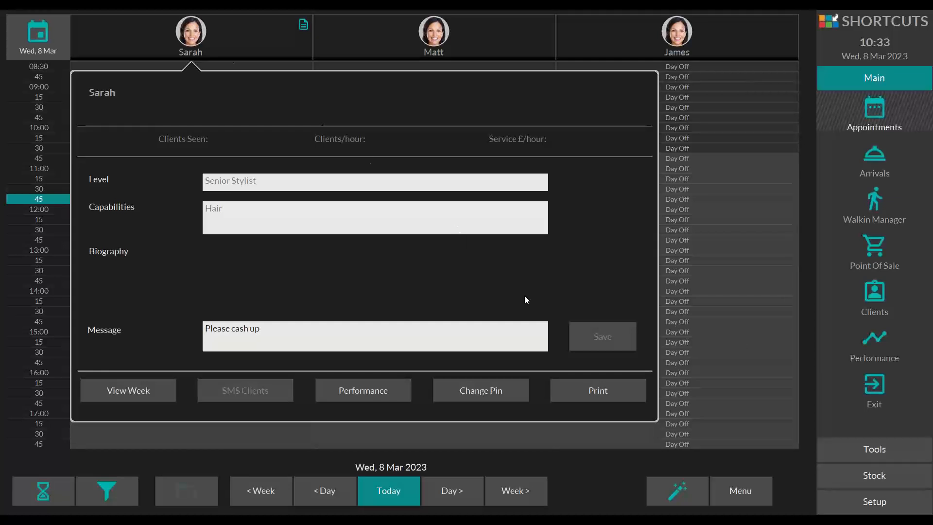
left_click(599, 471)
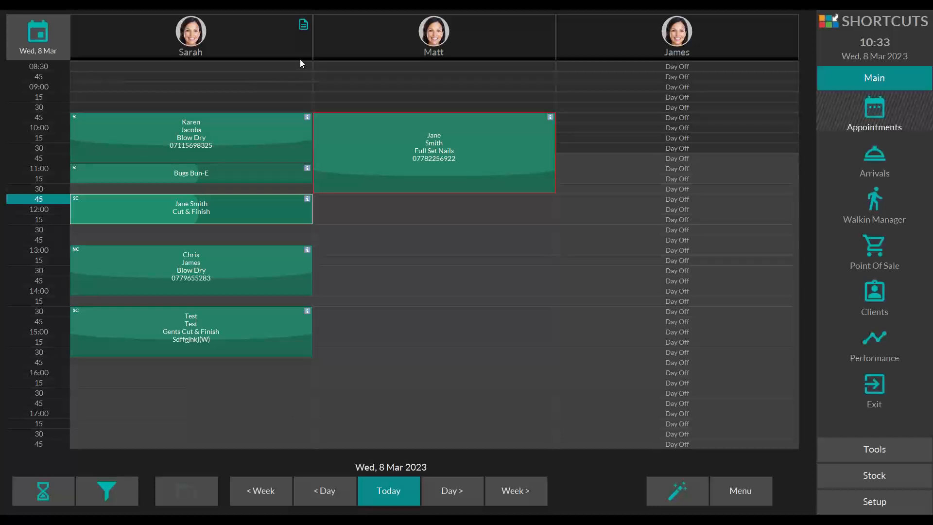
Step: Review the available actions and the booking summary with its extra options for the first employee's 09:45 blow dry
right_click(155, 128)
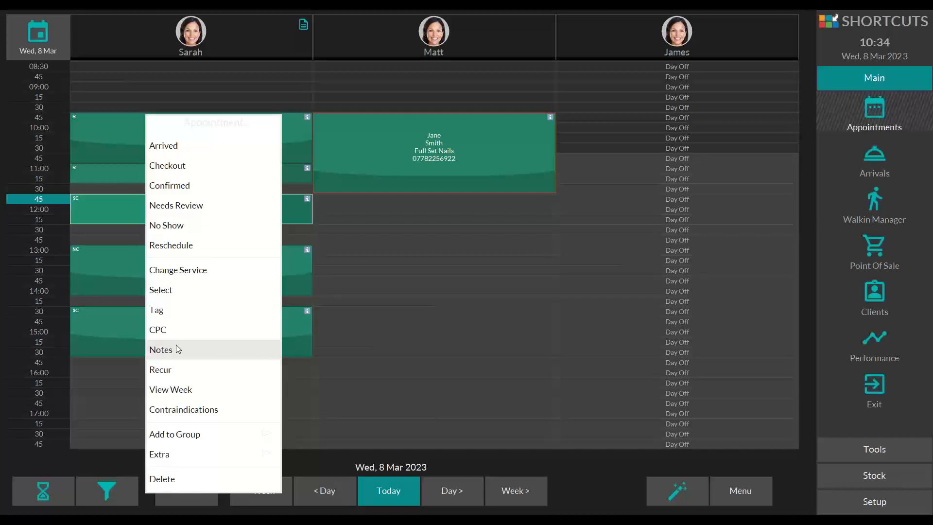
left_click(575, 461)
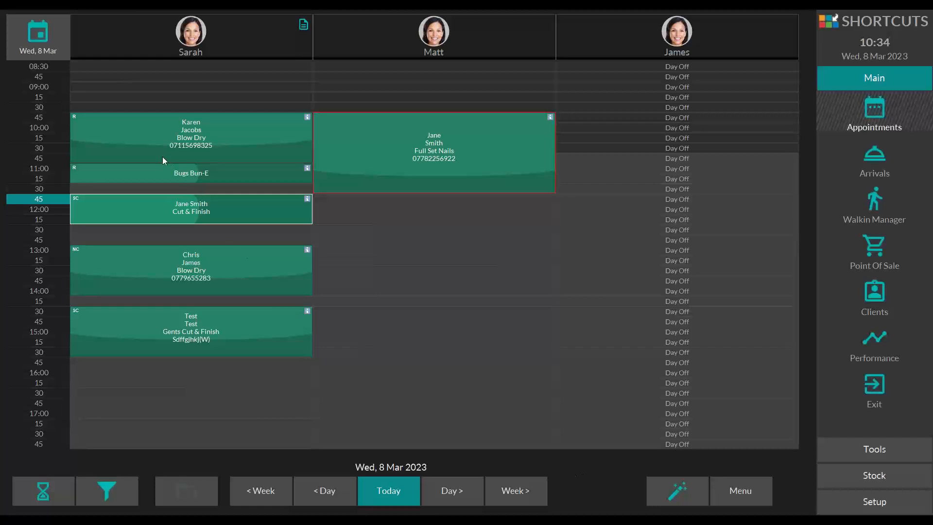
left_click(132, 127)
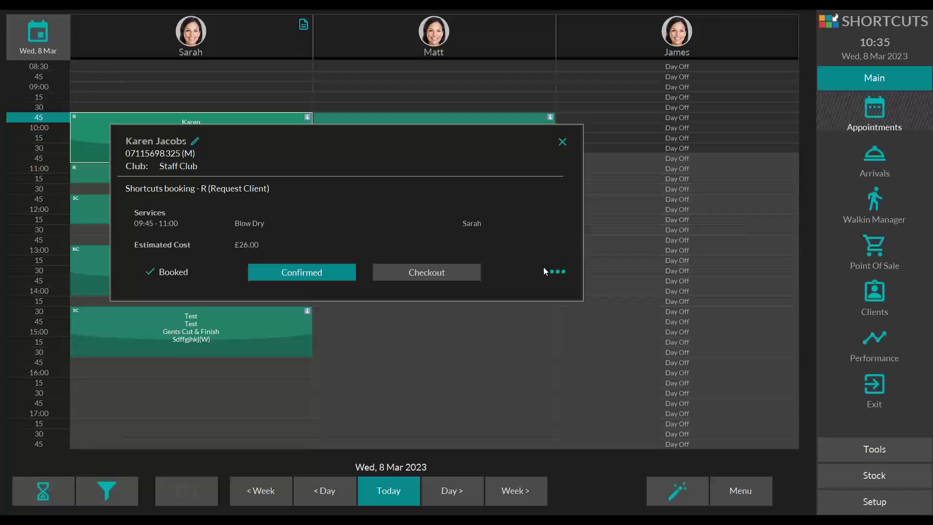
left_click(567, 270)
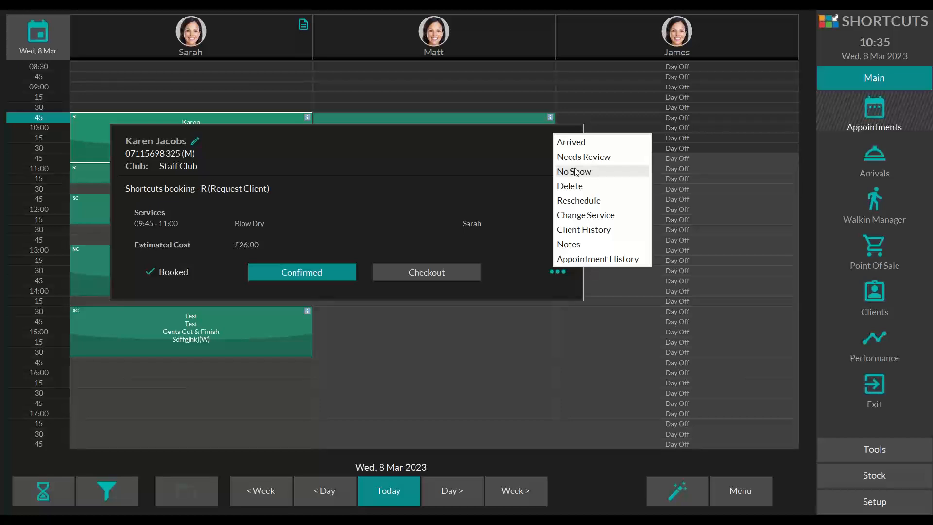
left_click(617, 477)
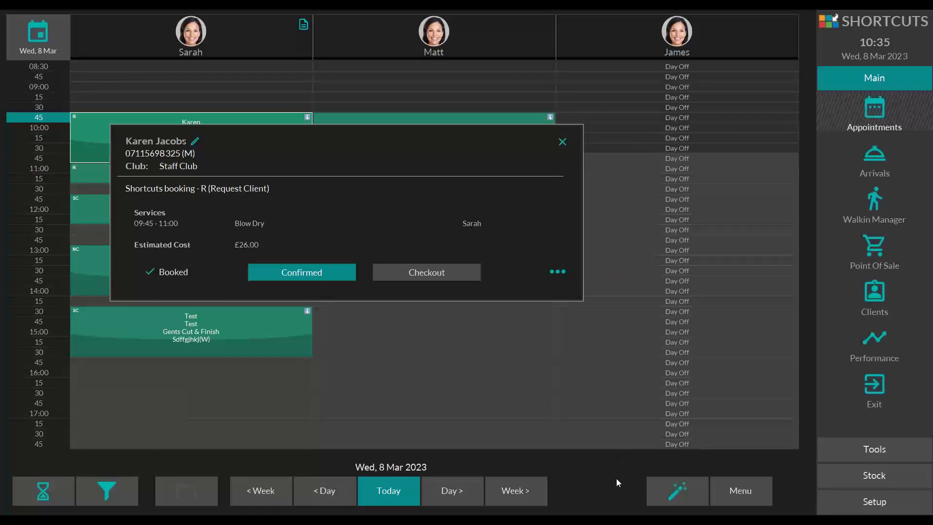
left_click(562, 142)
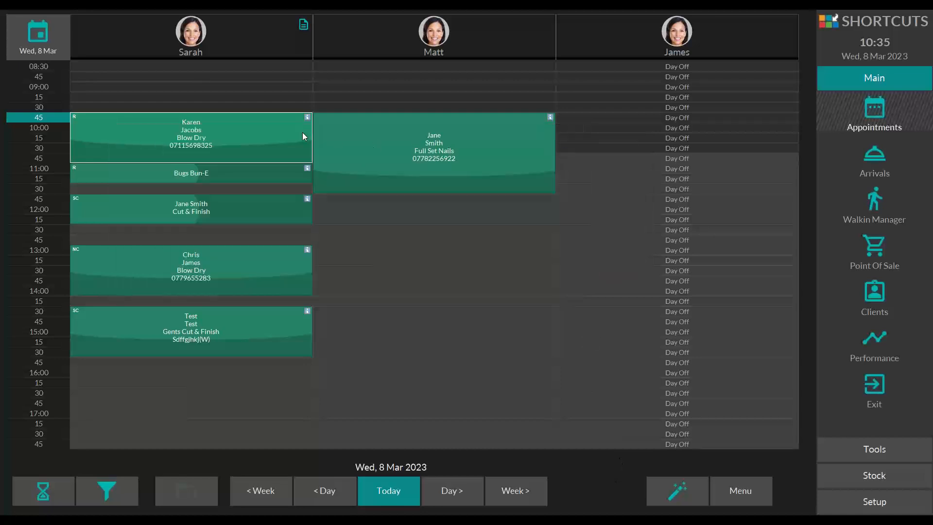
Step: Examine the group options among the actions for the 09:45 blow dry and leave without choosing any
left_click(245, 126)
mouse_move(271, 467)
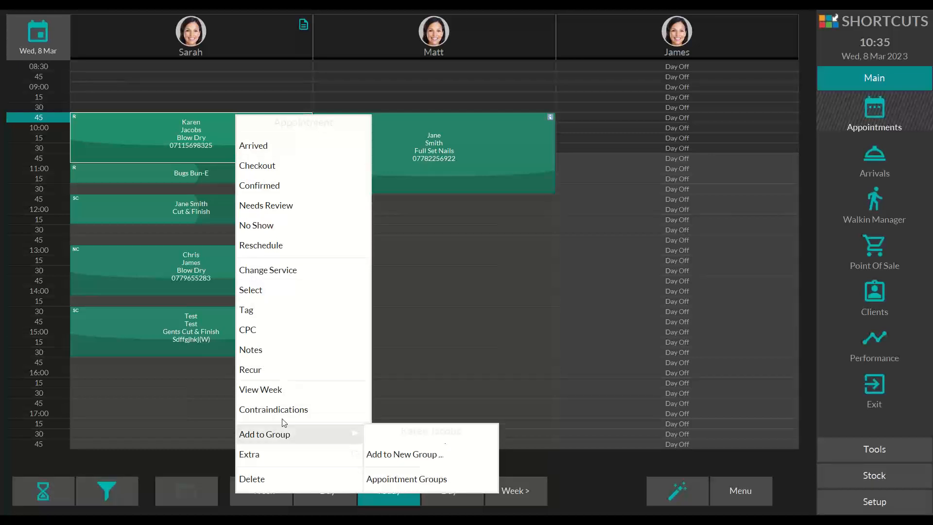
left_click(581, 472)
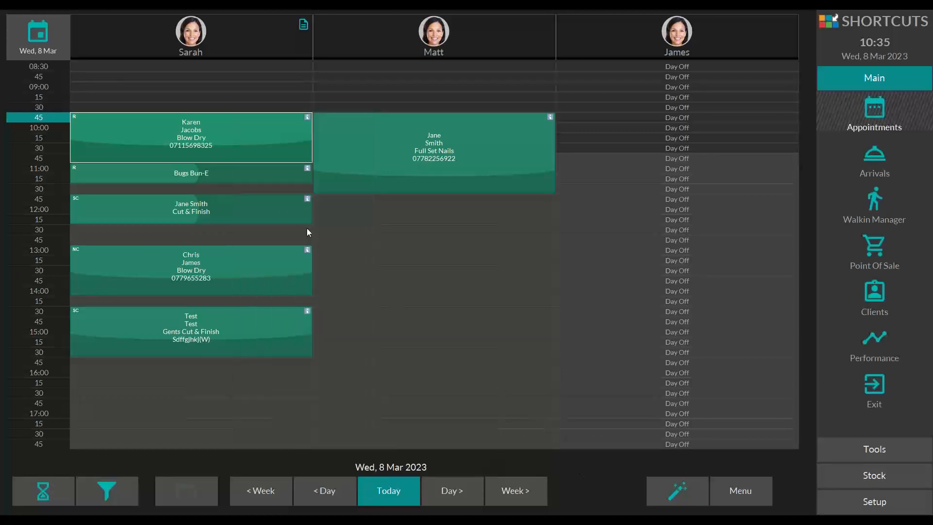
Step: Add the note "Client is running late" to the 09:45 blow dry and check it in the booking summary
left_click(147, 130)
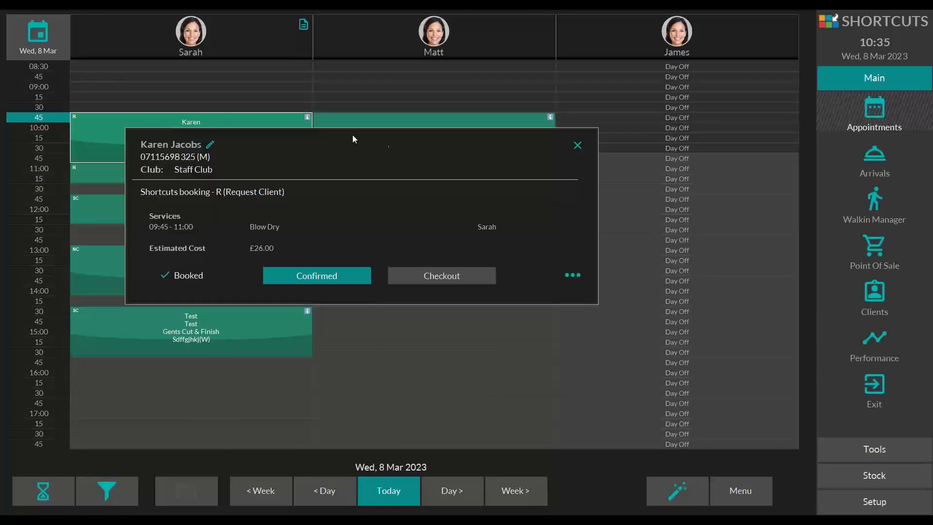
left_click(573, 275)
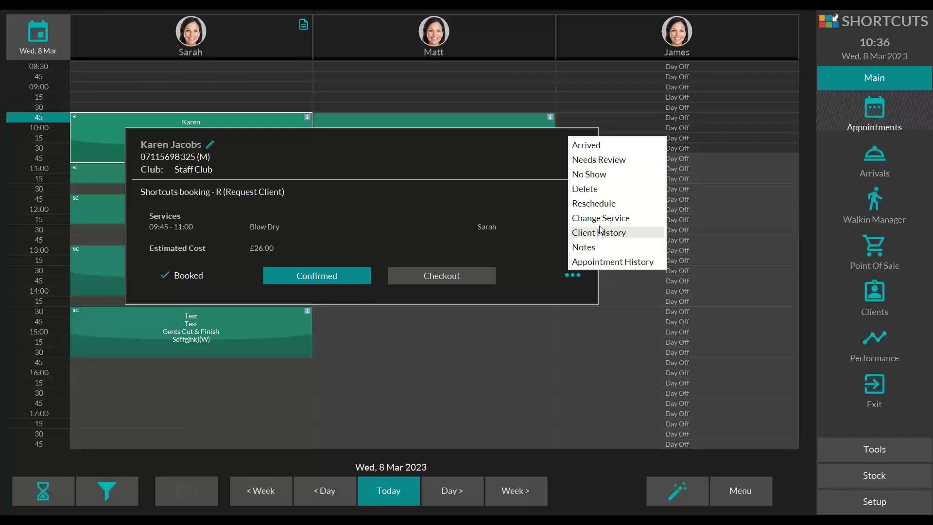
left_click(594, 250)
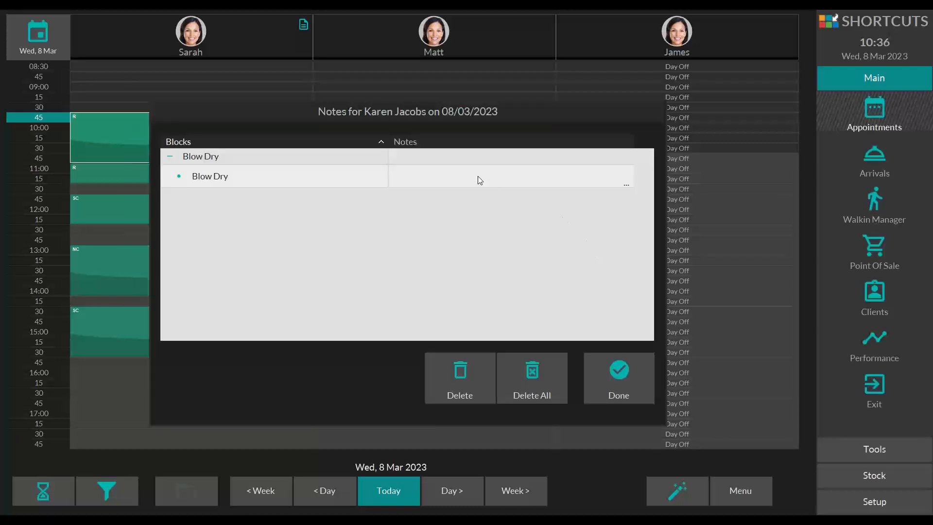
left_click(419, 177)
type("Cli")
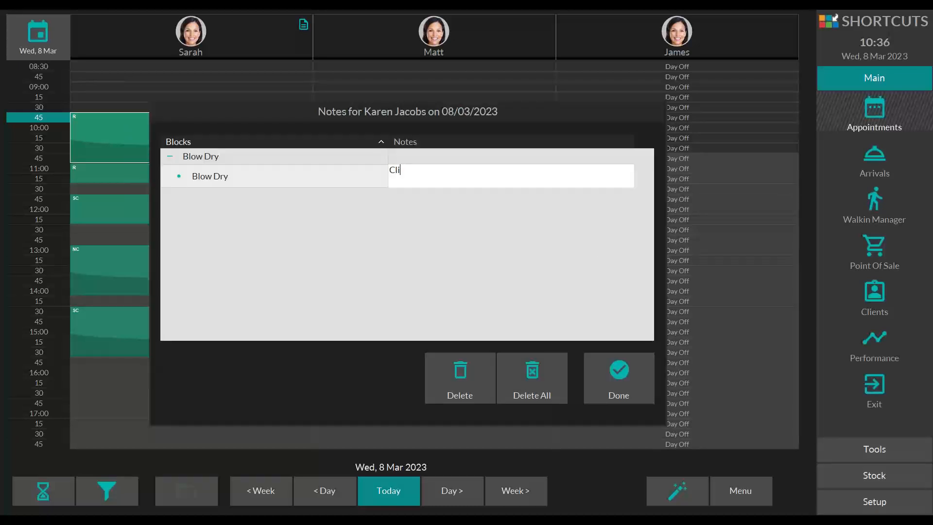
type("ent is running late")
left_click(645, 376)
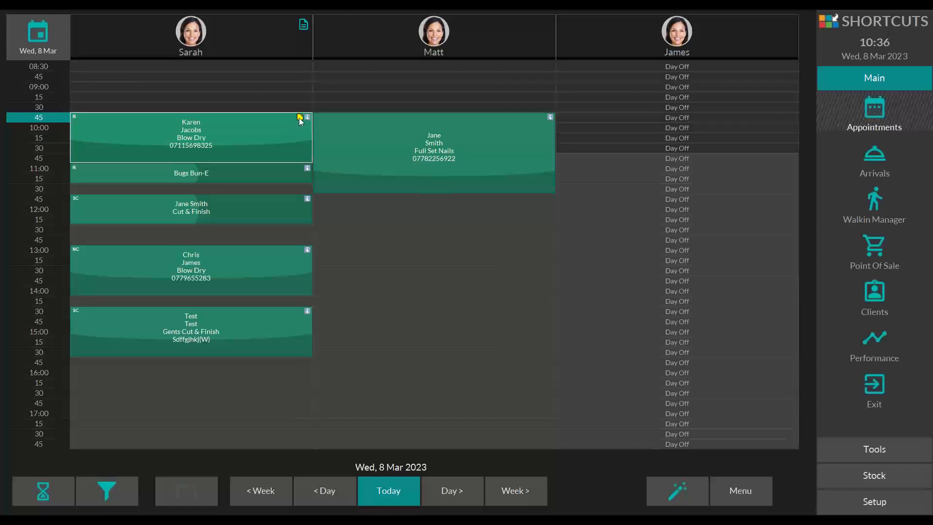
left_click(300, 119)
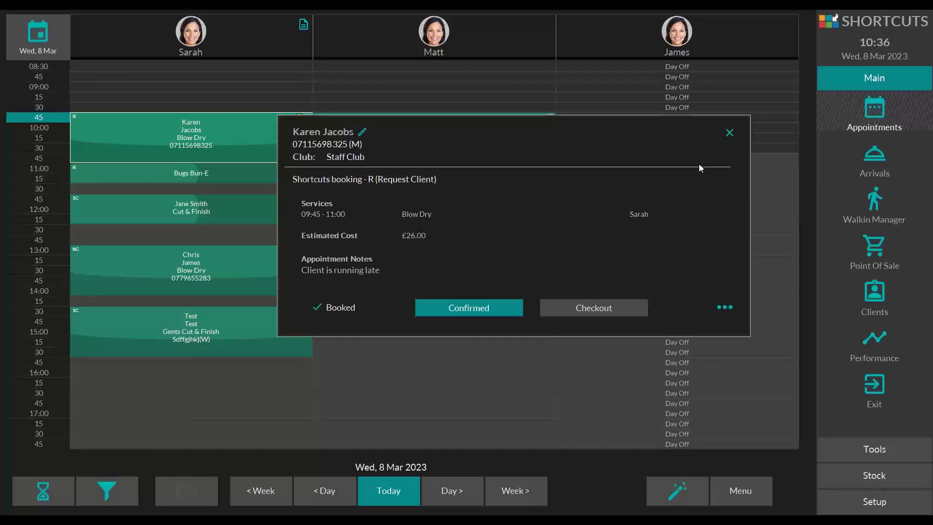
left_click(730, 133)
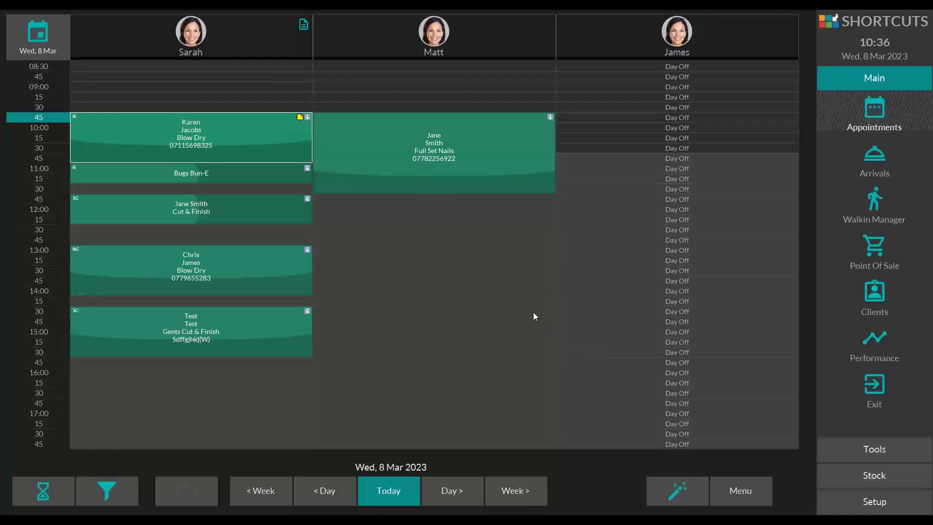
Step: Open the client profile from the 09:45 appointment and review the last name, mobile, home address and message fields
left_click(160, 128)
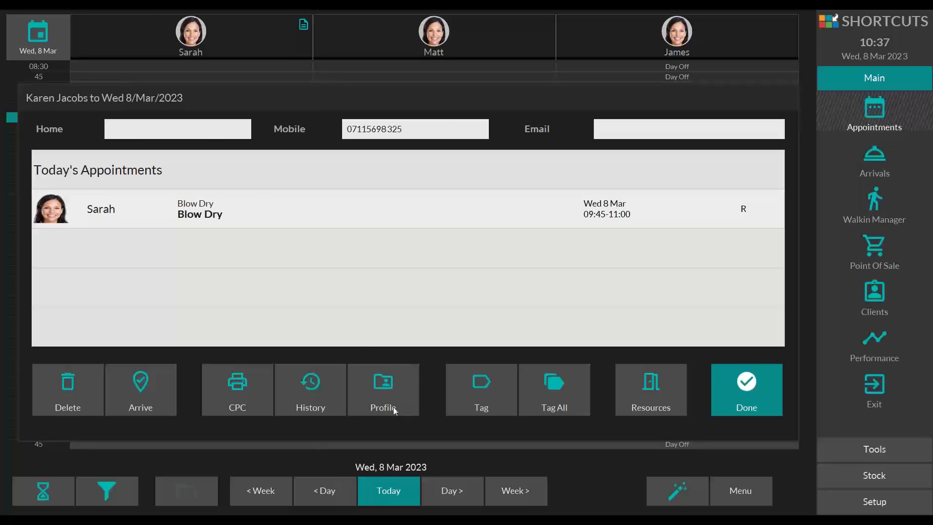
left_click(384, 382)
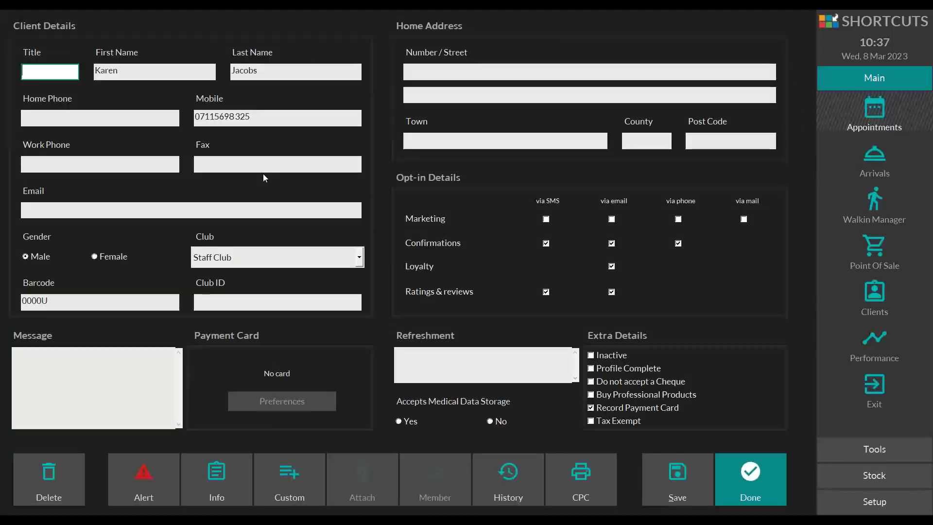
left_click(287, 72)
left_click(244, 113)
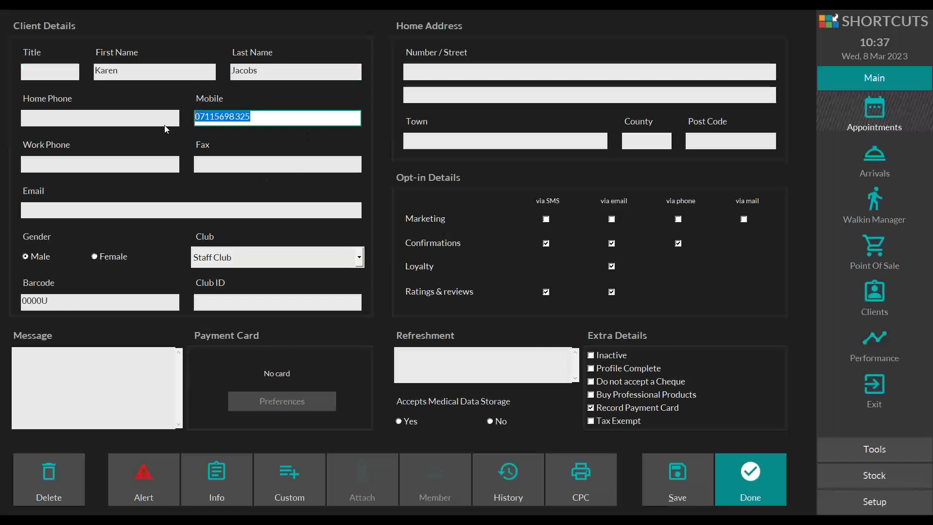
left_click(437, 73)
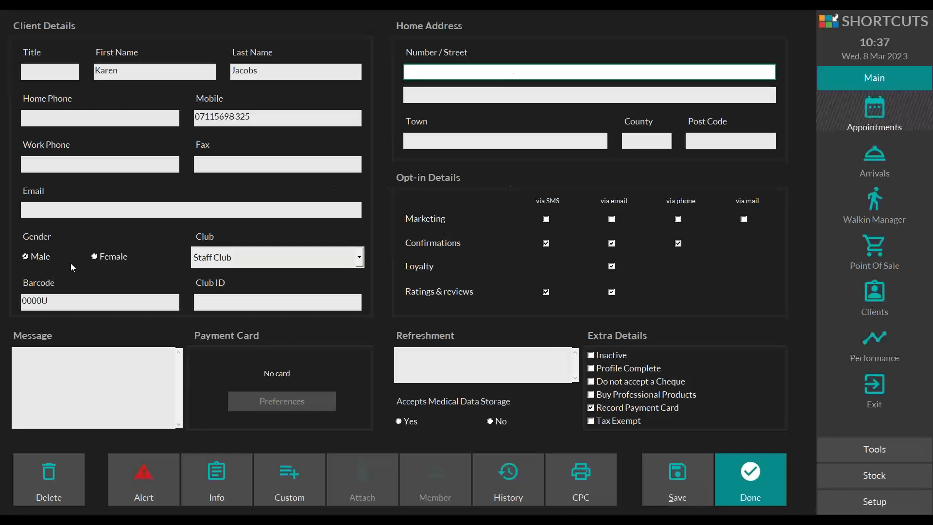
left_click(101, 381)
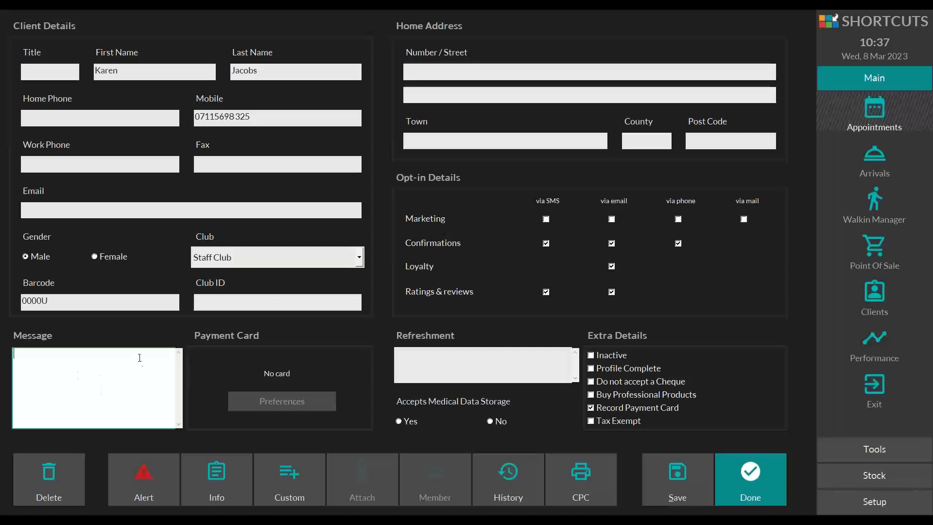
Step: Record "Tea - no milk" as the client's refreshment and save the profile
left_click(443, 356)
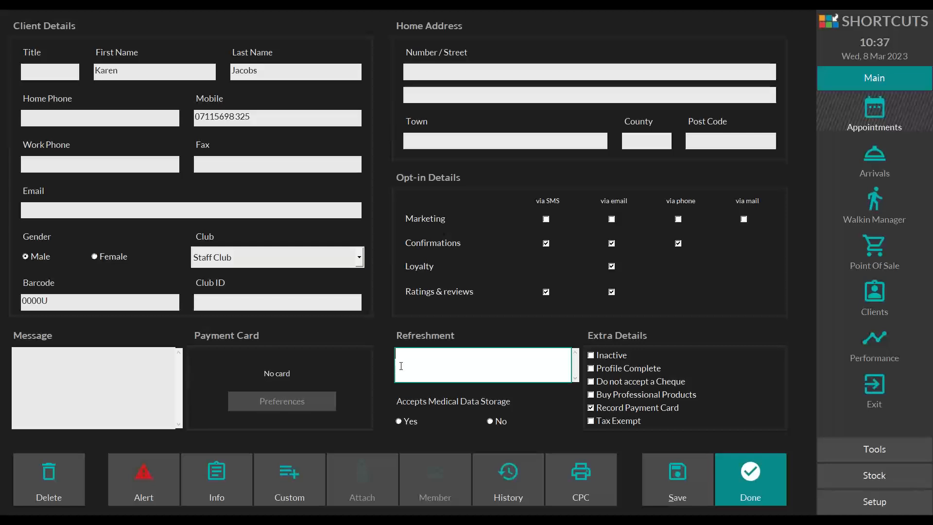
type("Tea - no milk")
left_click(683, 468)
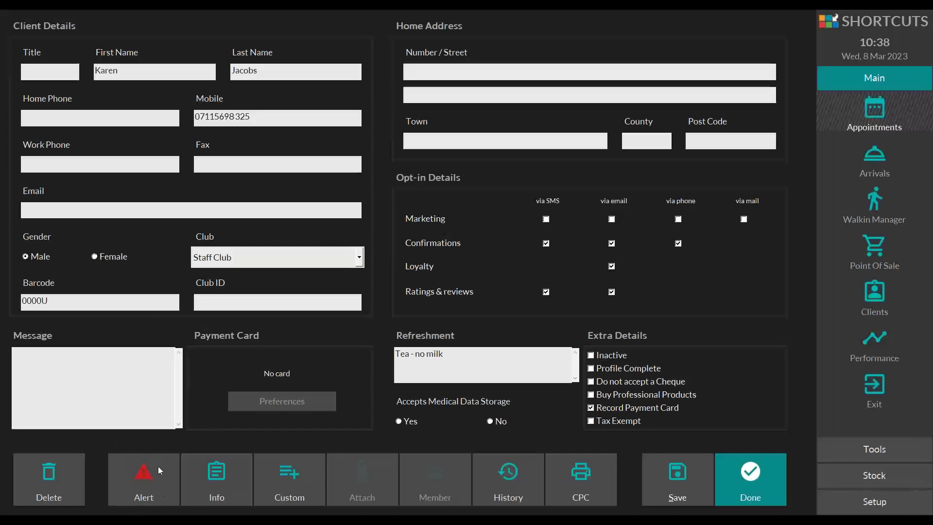
Step: Add the client alert "Allergy to Latex, very short hair", finish the profile and return to the appointment book
left_click(135, 482)
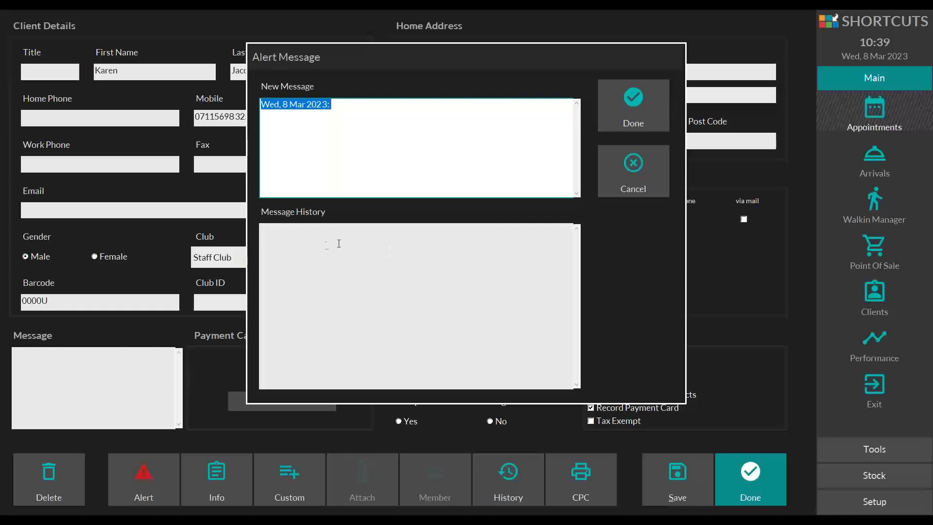
left_click(300, 242)
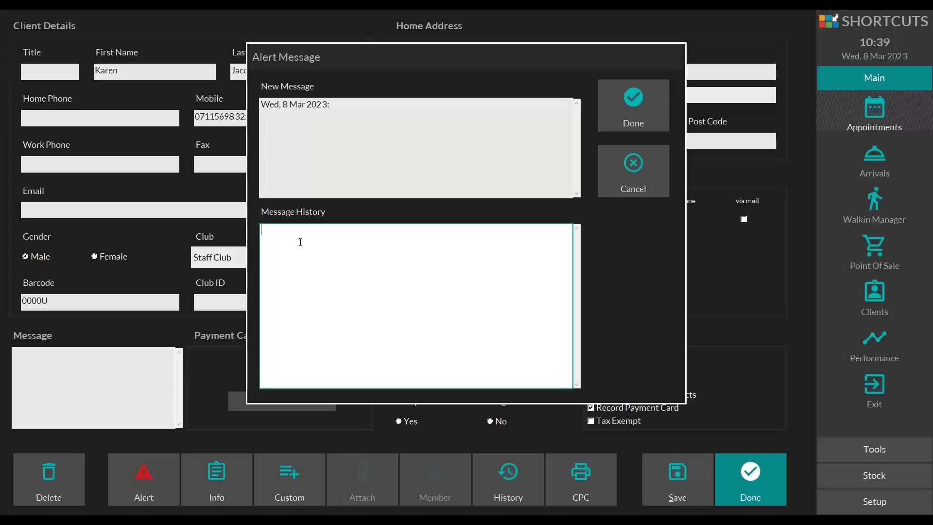
type("Allergy to Latex, very short hair")
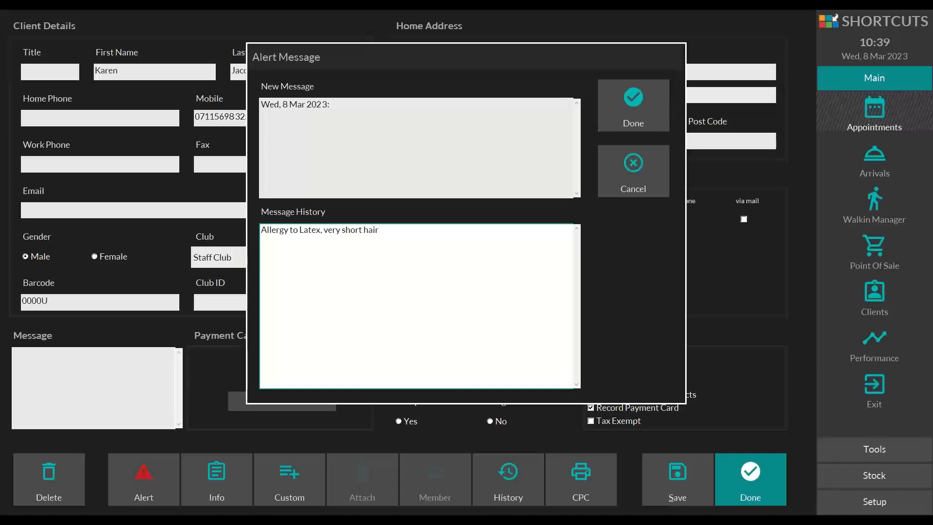
type(",")
left_click(624, 113)
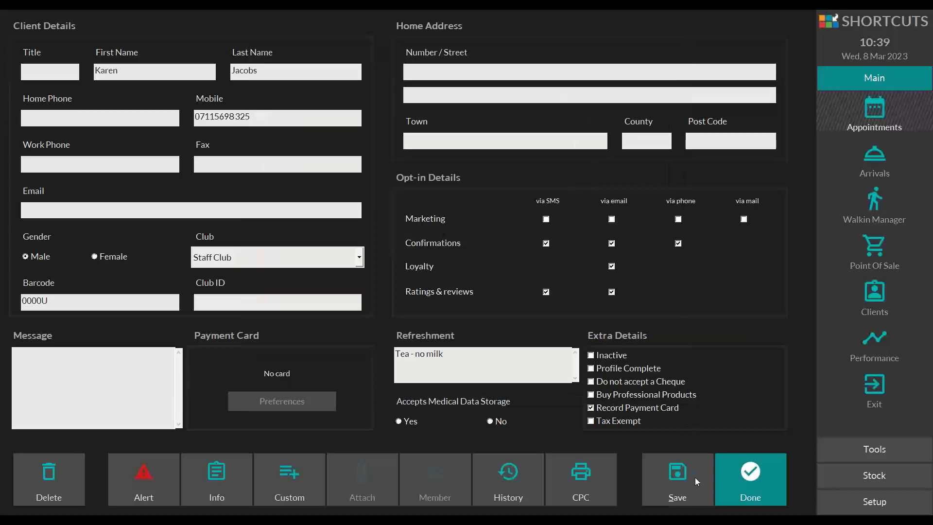
left_click(735, 461)
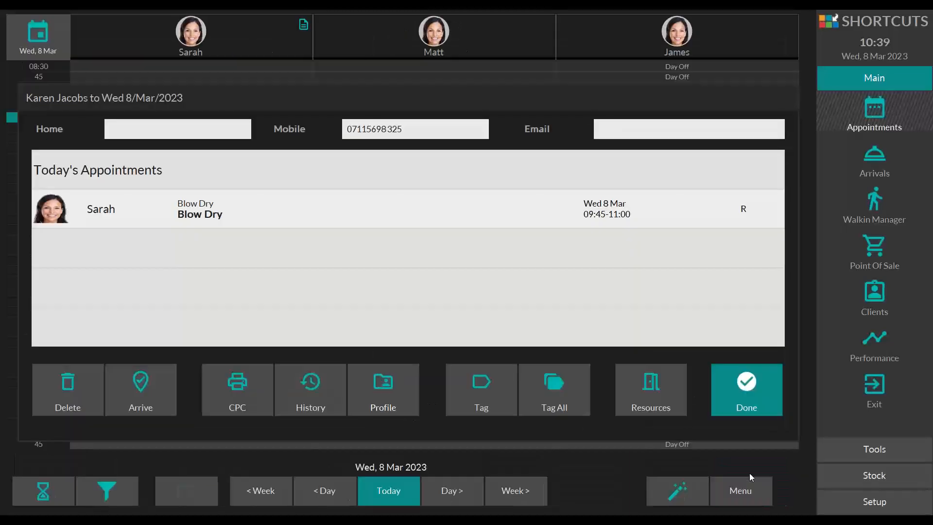
left_click(757, 394)
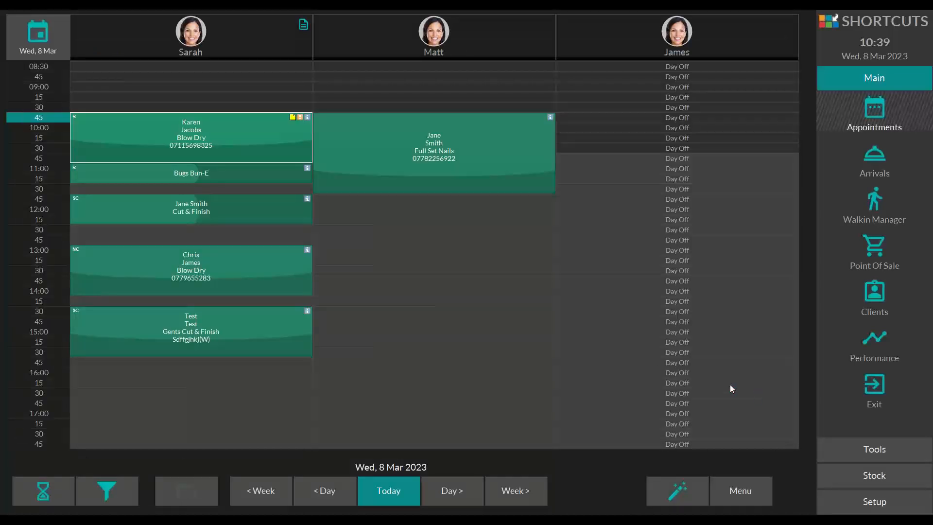
Step: Check the alert in the 09:45 booking's summary and shorten that blow dry to end at 10:30
left_click(301, 117)
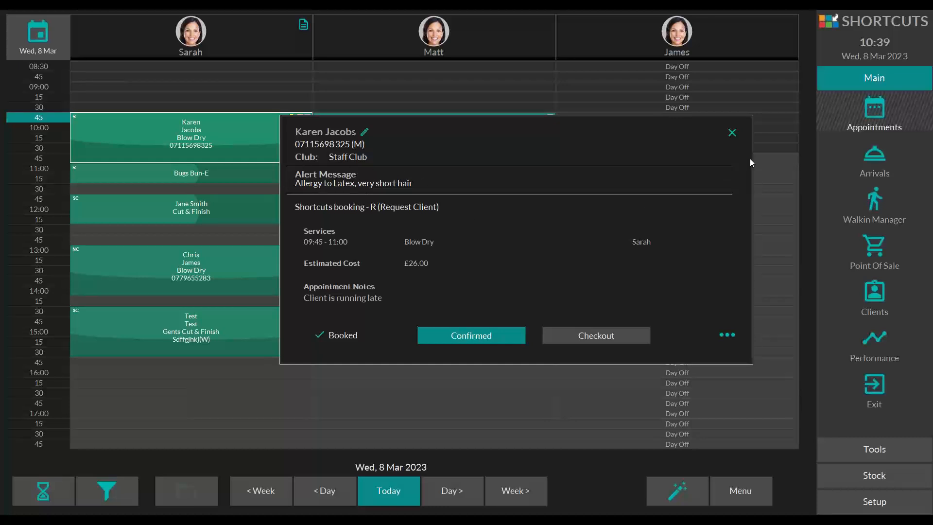
left_click(732, 132)
left_click_drag(305, 157, 309, 131)
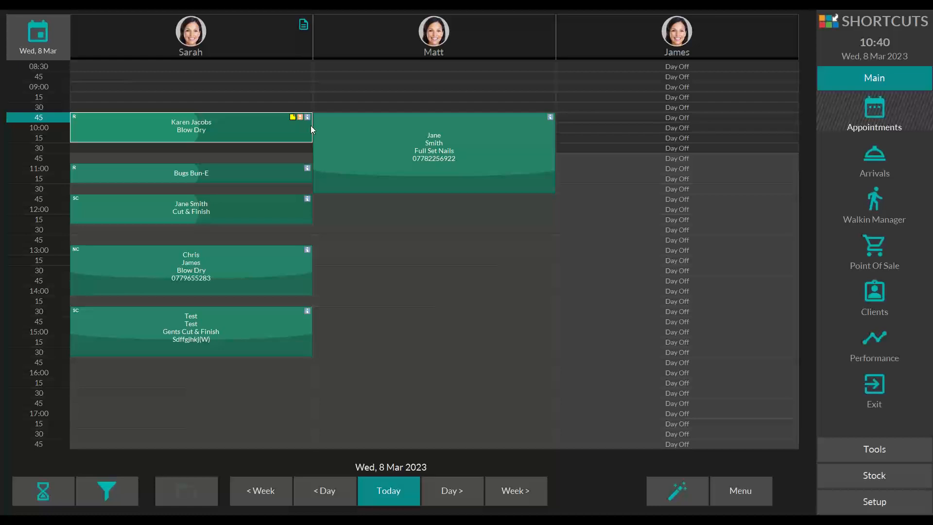
Step: Start a new booking at 16:00 for the first employee and search for the 09:45 blow dry client by last name
left_click(203, 374)
left_click(146, 52)
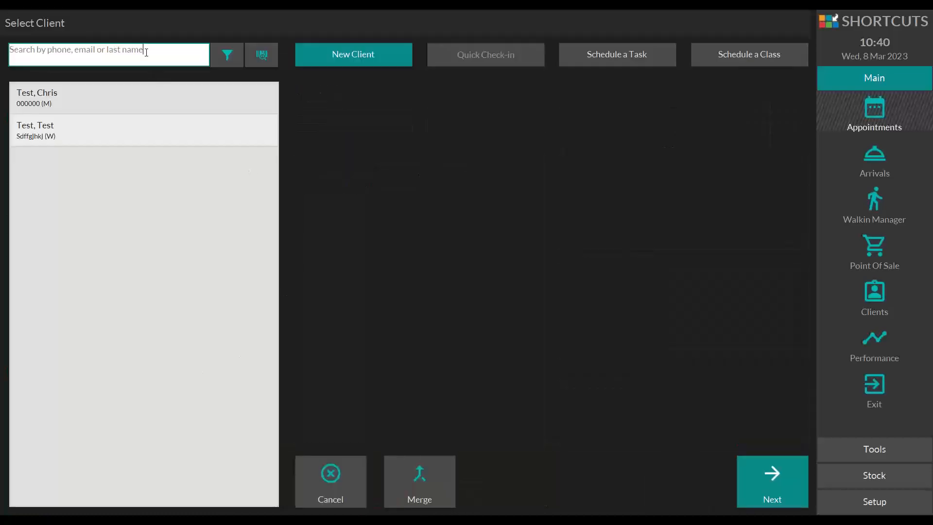
type("jacobs,")
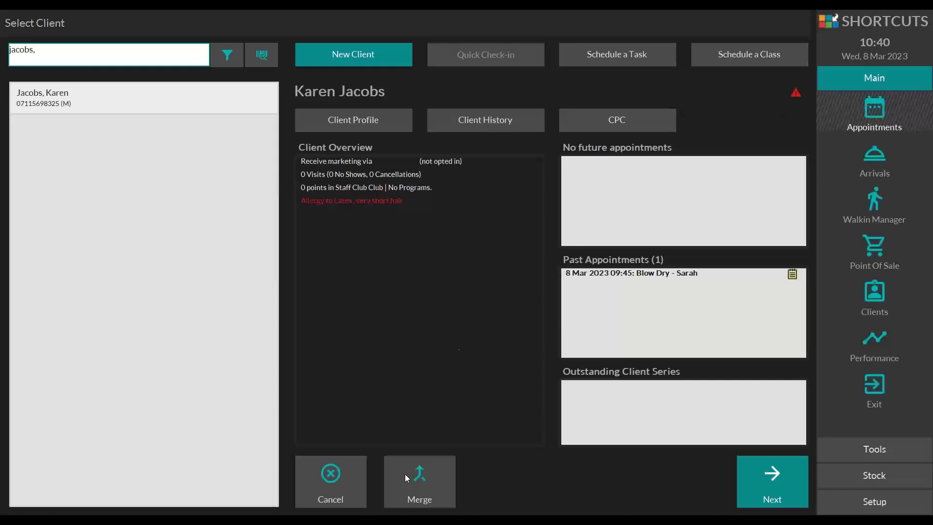
Step: Cancel the client selection for the new booking and shorten the first employee's 09:45 blow dry to end at 10:15
left_click(336, 496)
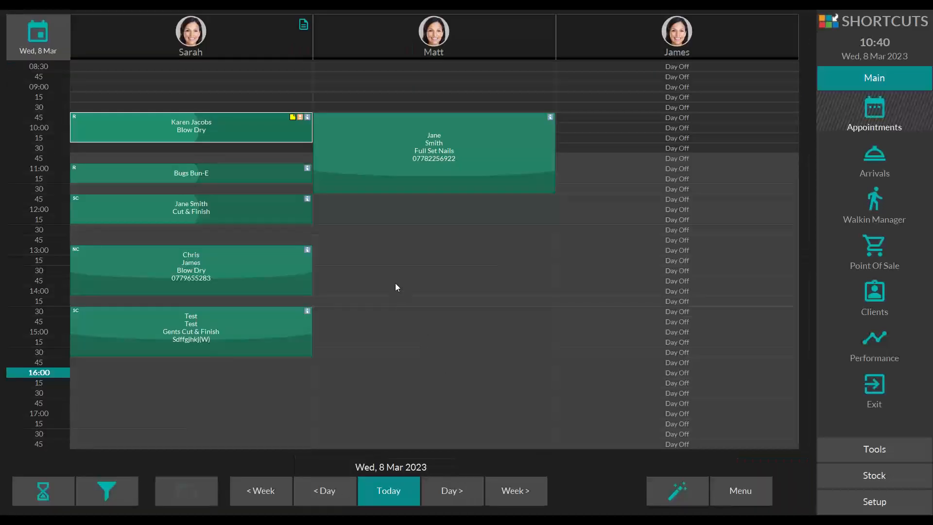
left_click_drag(305, 139, 306, 128)
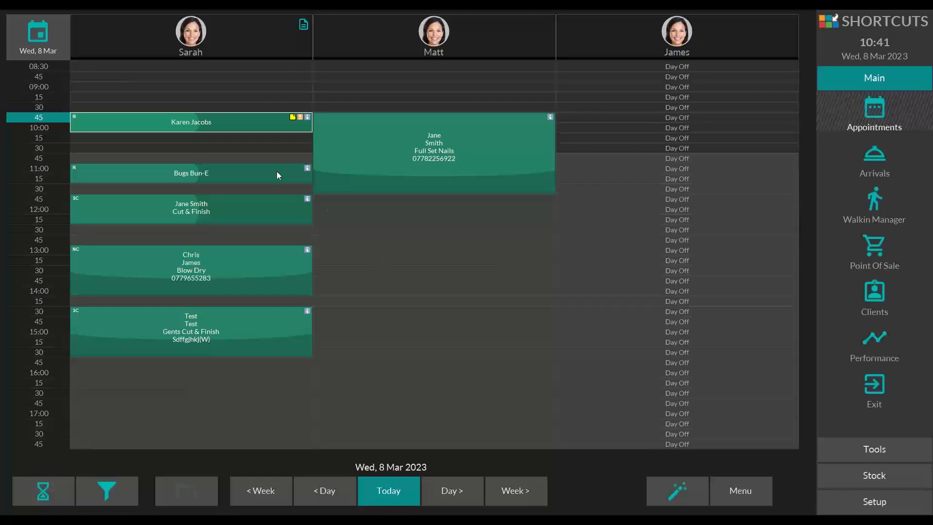
Step: Open the client profile from the 09:45 blow dry booking, review the recorded details and return to the booking's appointment details
double_click(109, 126)
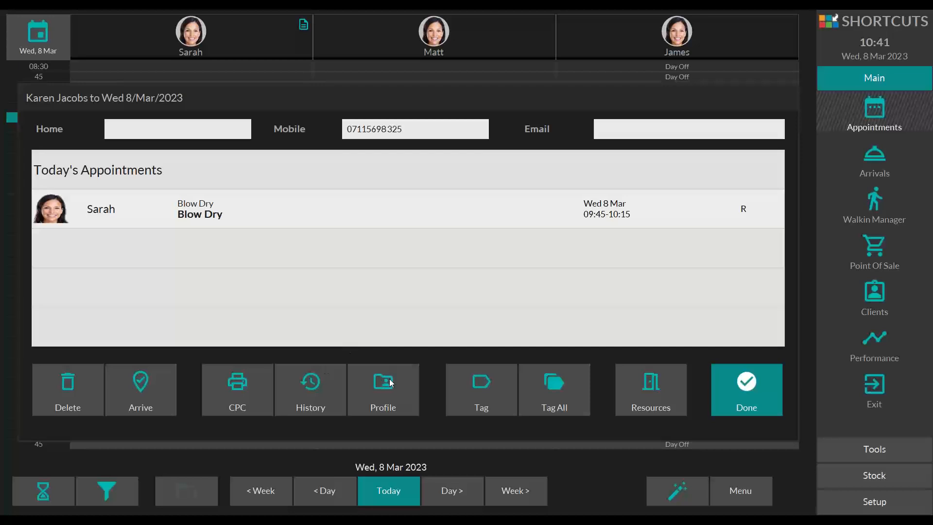
left_click(382, 392)
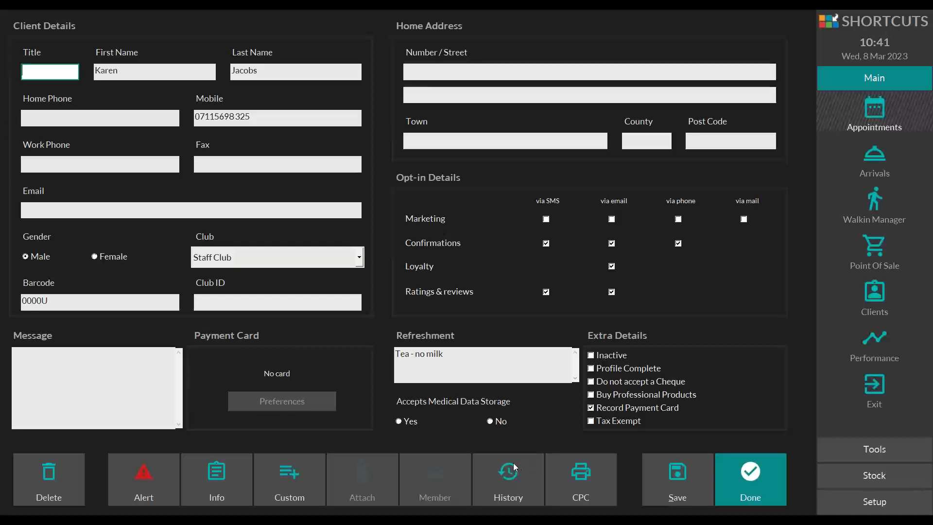
left_click(729, 456)
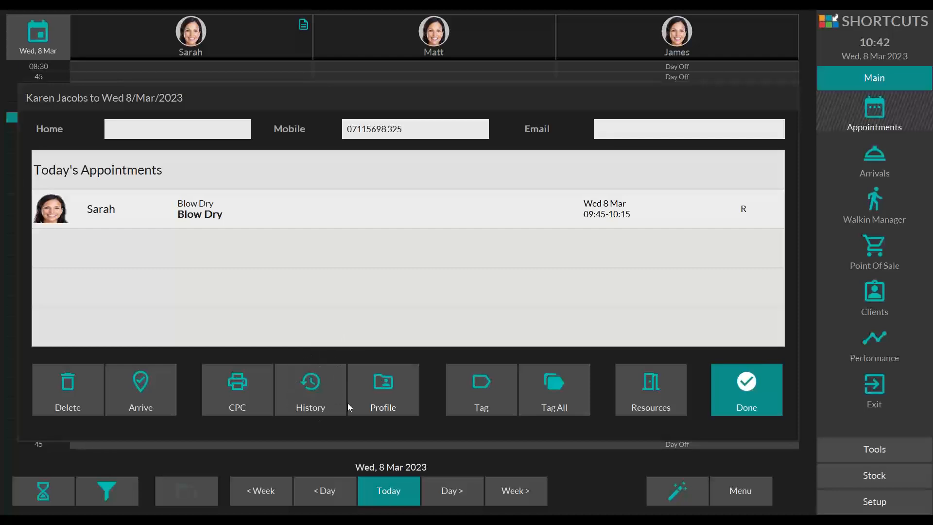
Step: Add the visit note "7.13 20vol dialight" to today's entry in the 09:45 client's history
left_click(337, 376)
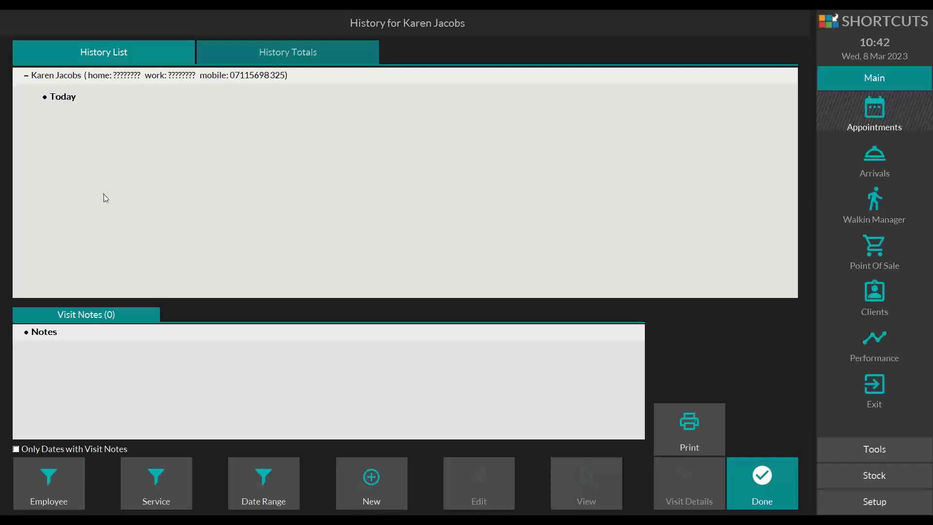
left_click(102, 107)
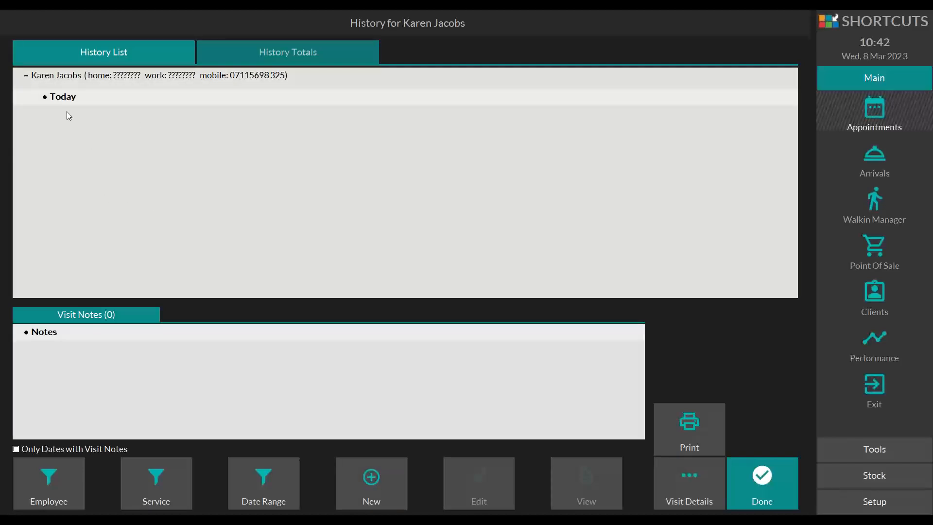
left_click(377, 476)
left_click(209, 199)
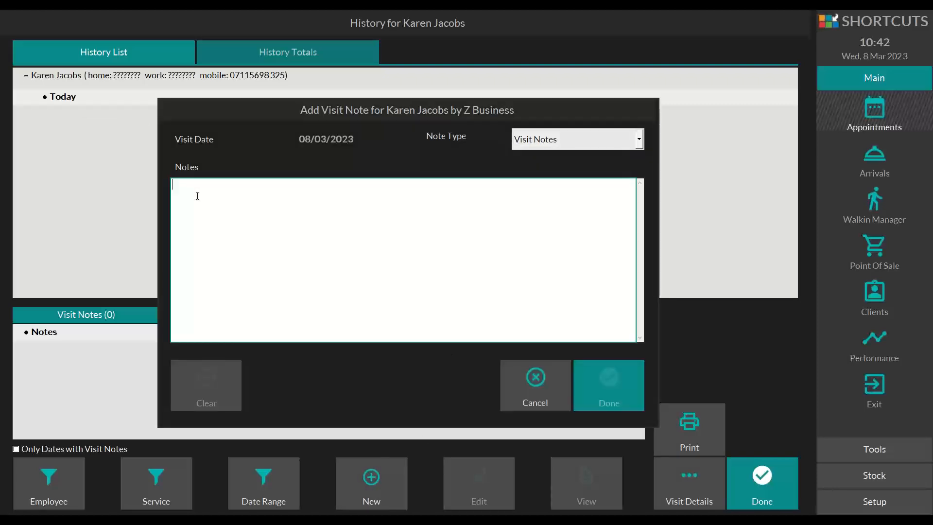
type("7.1")
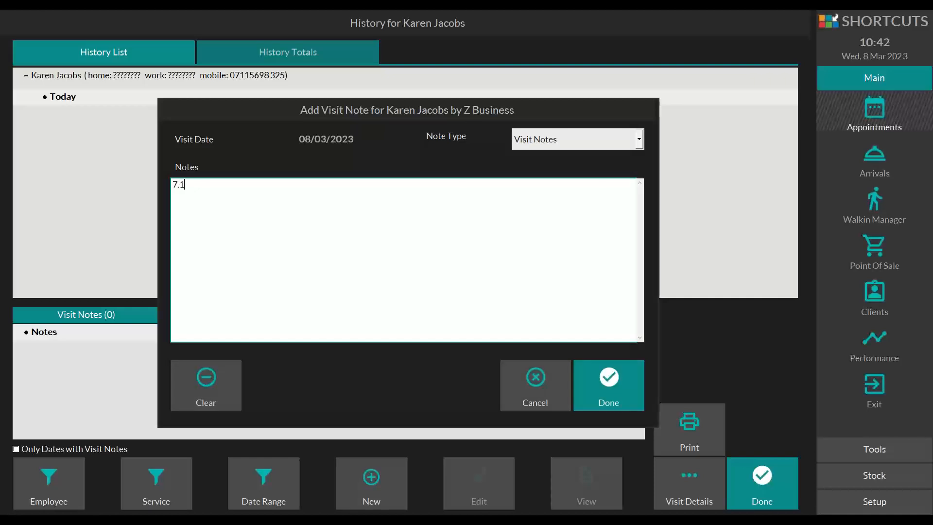
type("3 20vol dialight")
left_click(618, 373)
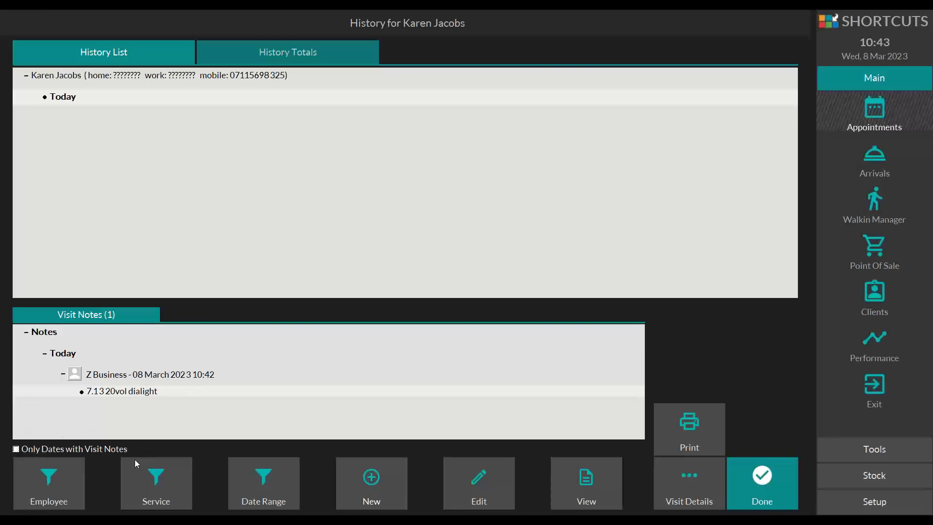
Step: View the history limited to dates with visit notes, clear that filter and return to the appointment book
left_click(16, 449)
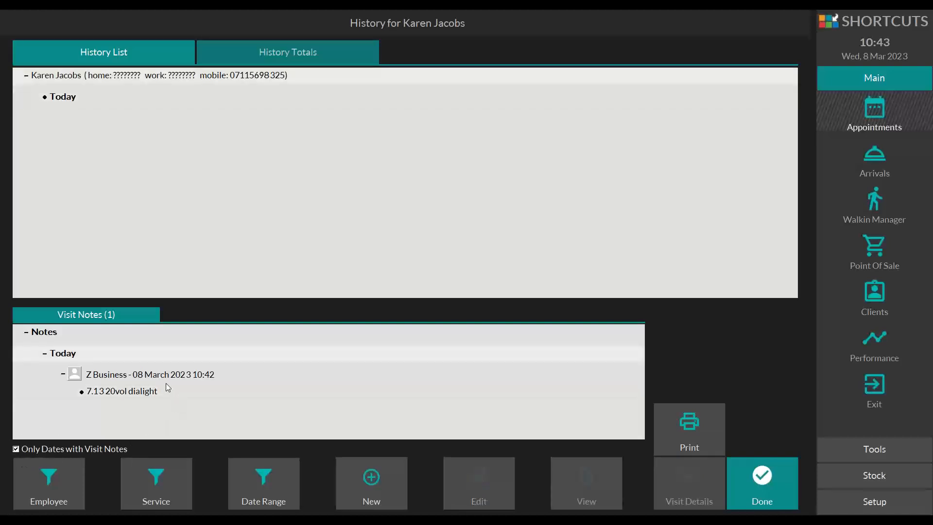
left_click(16, 448)
left_click(732, 469)
left_click(752, 391)
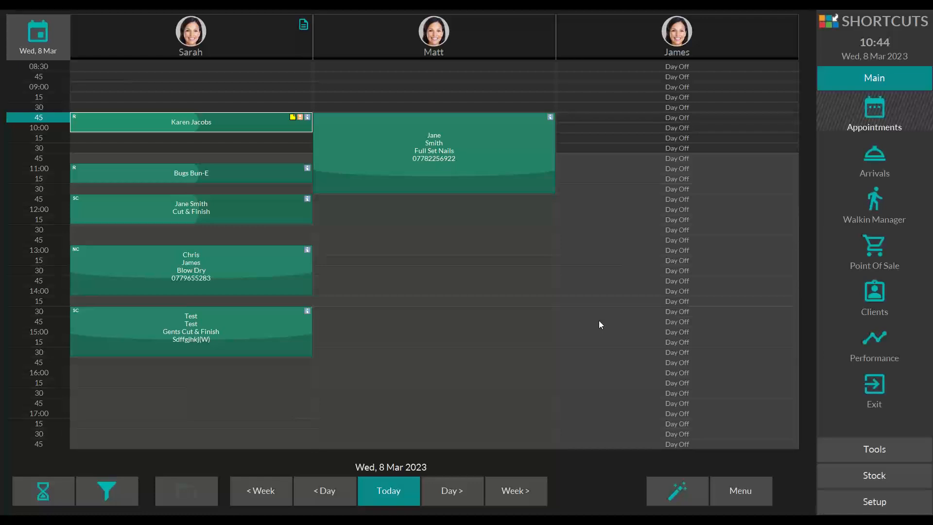
Step: Examine the actions available for the Full Set Nails booking and those offered in the 11:00 booking's summary
left_click(489, 133)
mouse_move(511, 457)
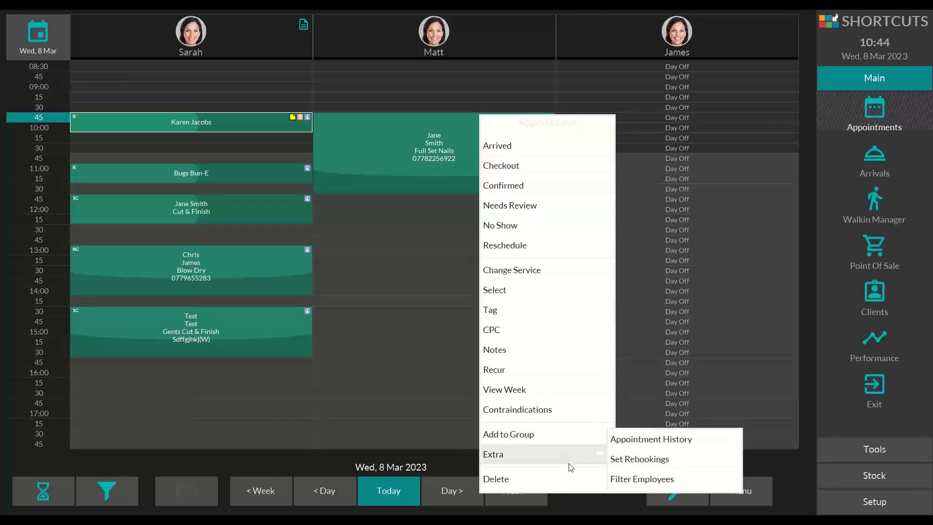
left_click(590, 496)
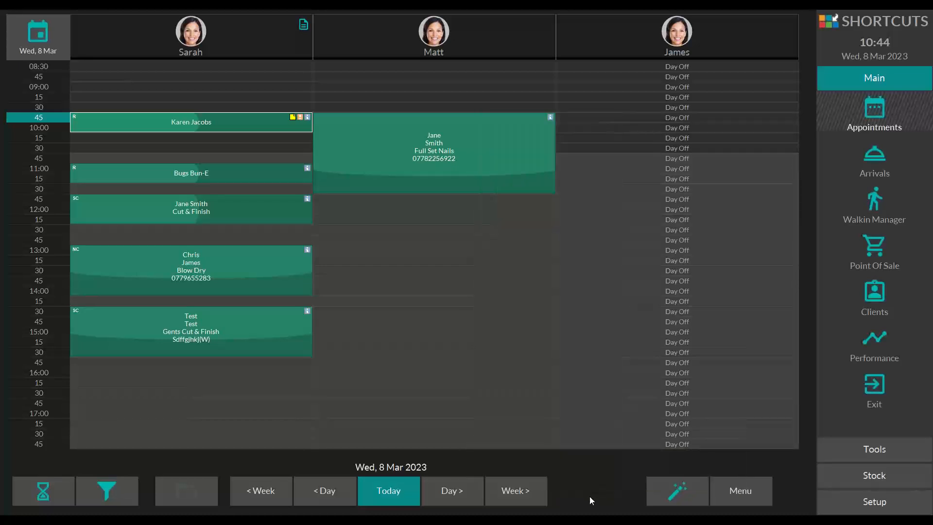
left_click(176, 177)
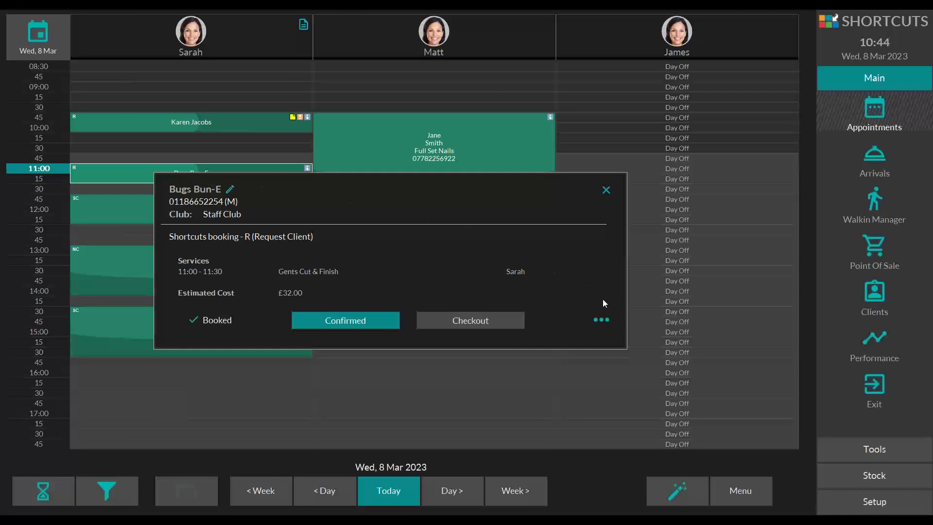
left_click(608, 319)
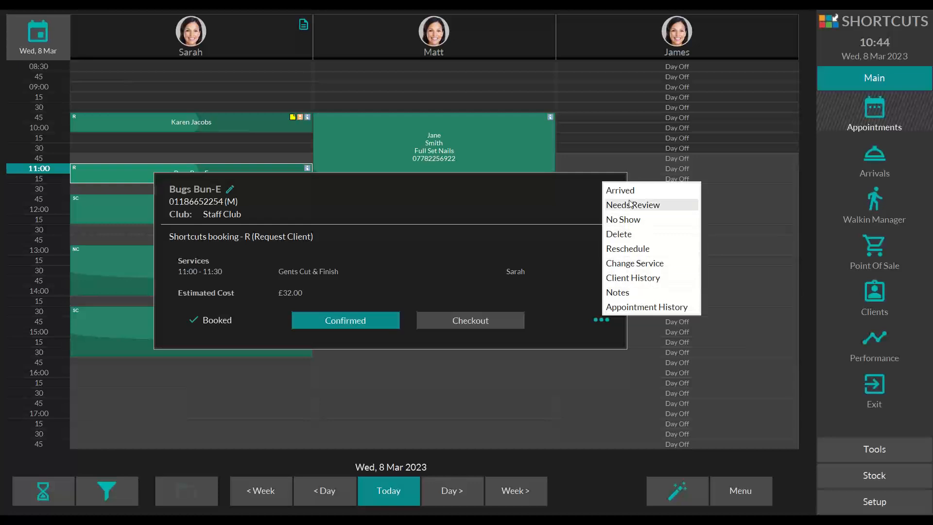
left_click(595, 475)
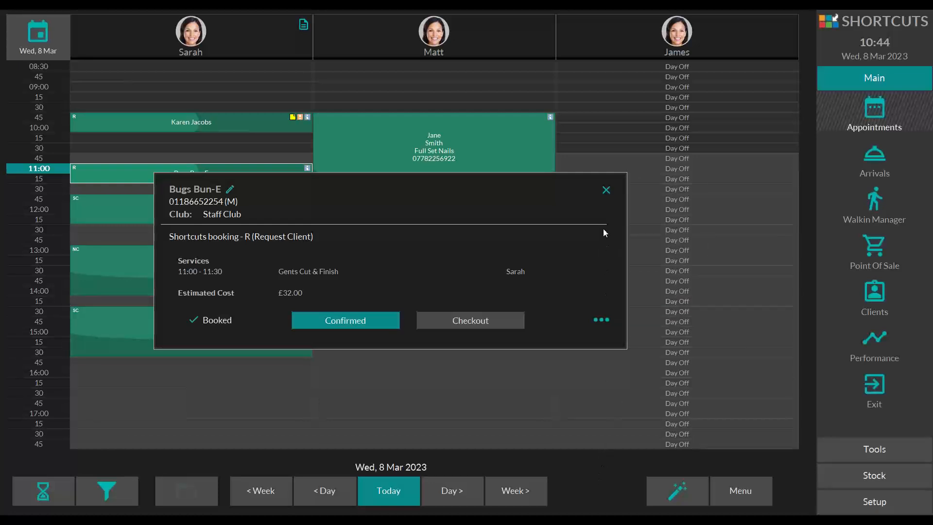
left_click(601, 189)
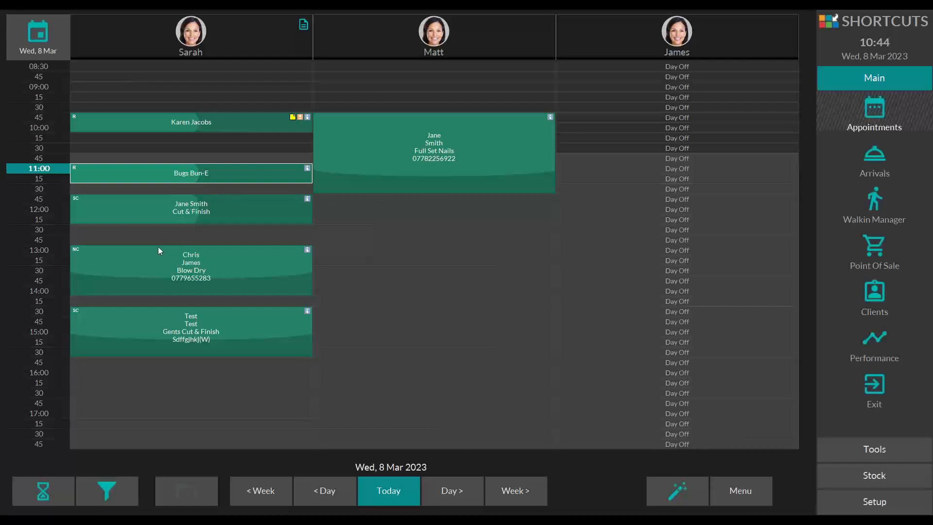
right_click(138, 265)
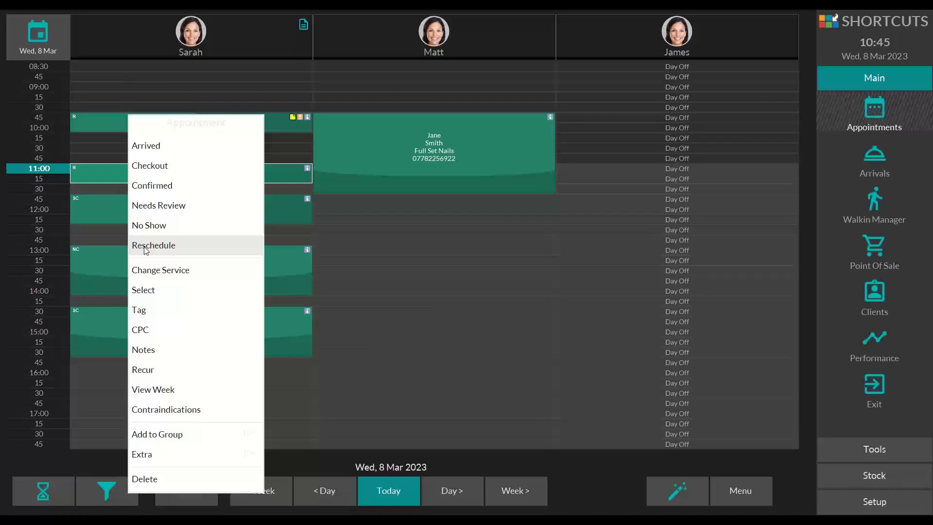
left_click(183, 244)
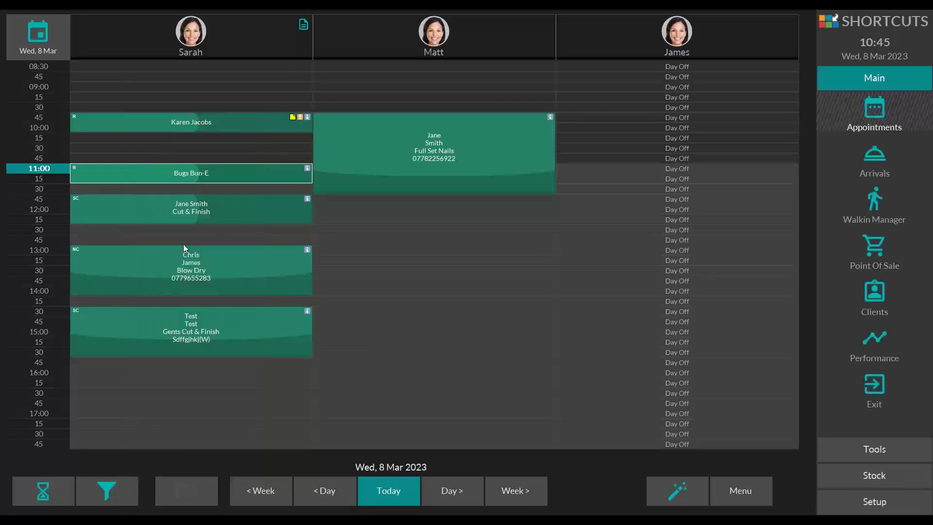
left_click(644, 288)
Step: Reschedule the second employee's 09:45 Full Set Nails to 9 March at 10:00 and move the same client's Cut & Finish to 12:15
left_click(347, 135)
left_click(377, 243)
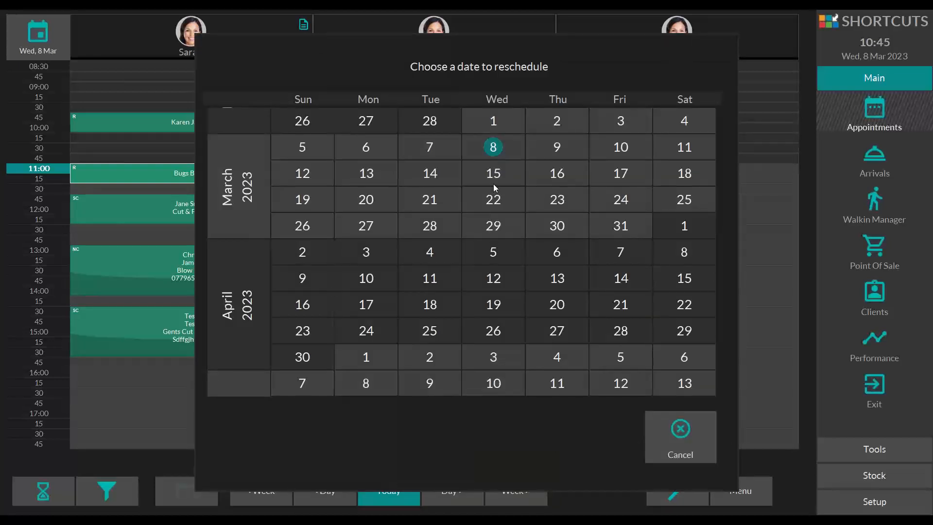
left_click(559, 147)
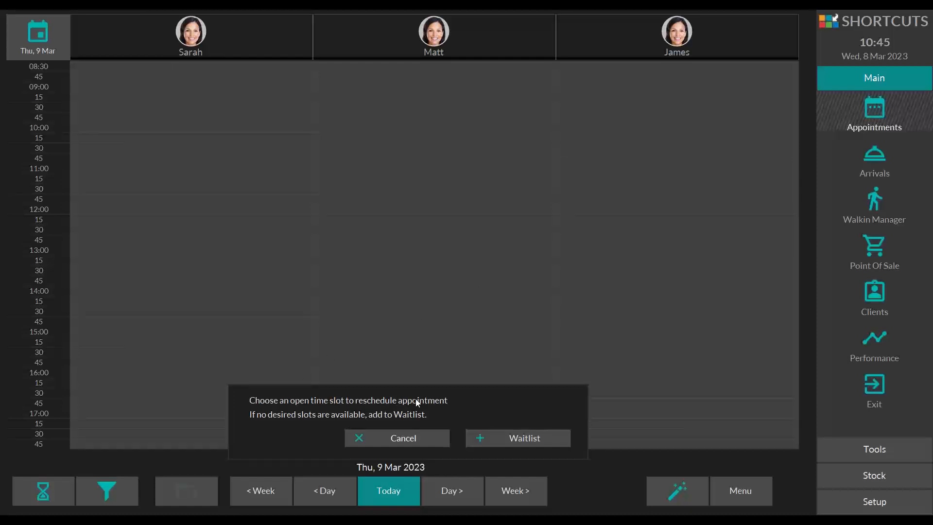
left_click(336, 133)
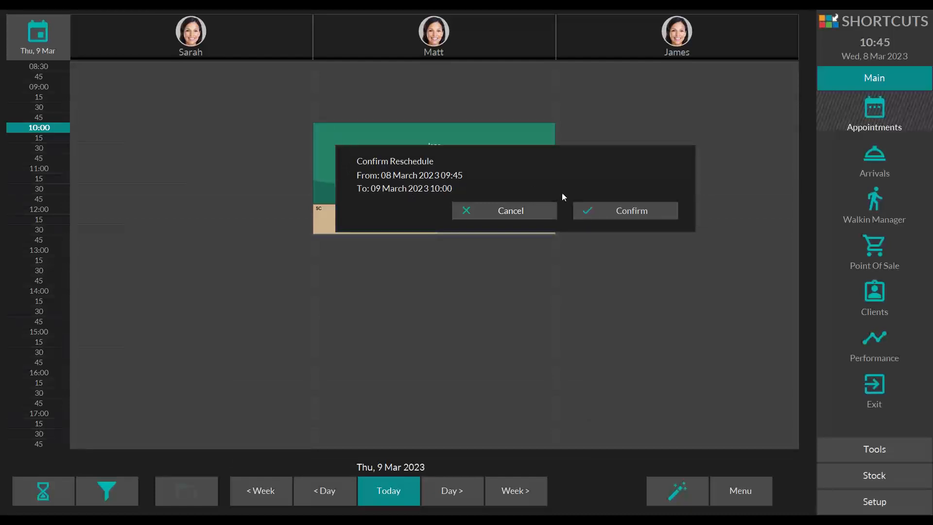
left_click(599, 214)
left_click_drag(369, 216, 361, 228)
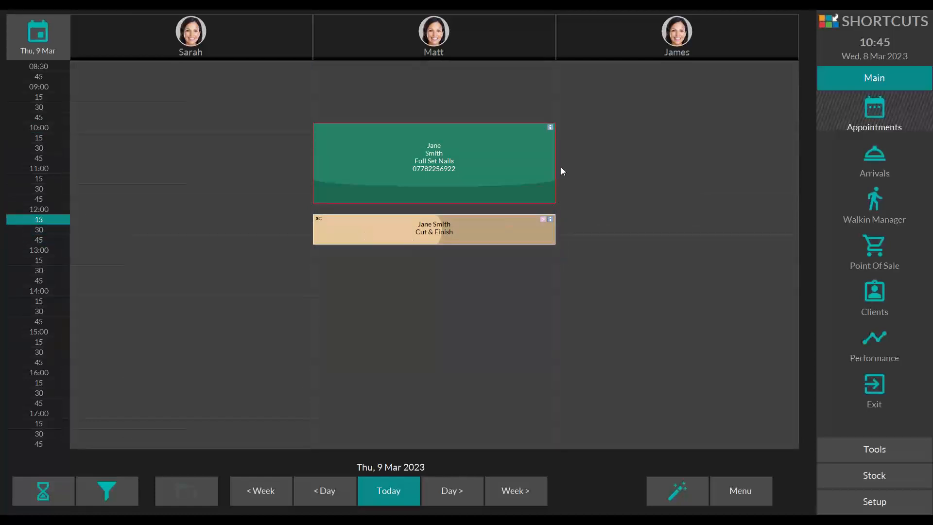
Step: Reschedule the Full Set Nails booking, together with its linked Cut & Finish, to 8 March at 11:15 with the second employee
left_click(381, 141)
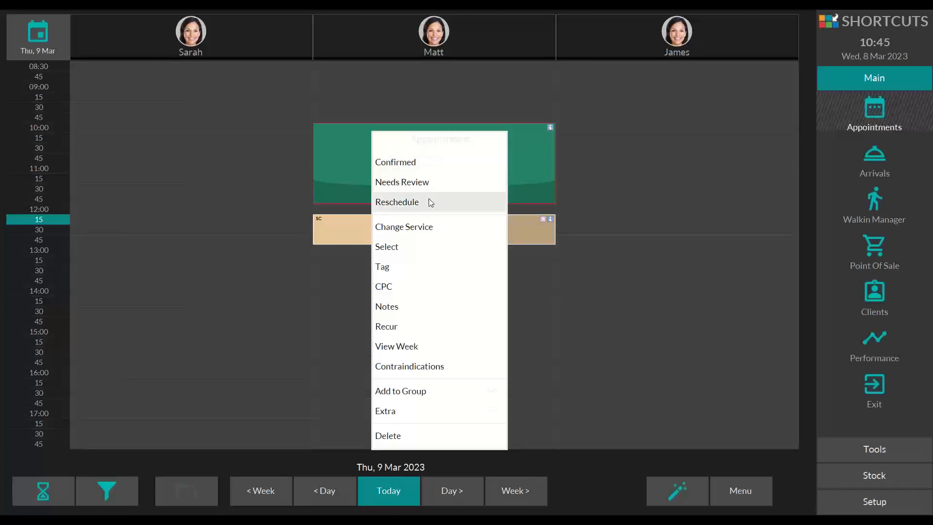
left_click(462, 202)
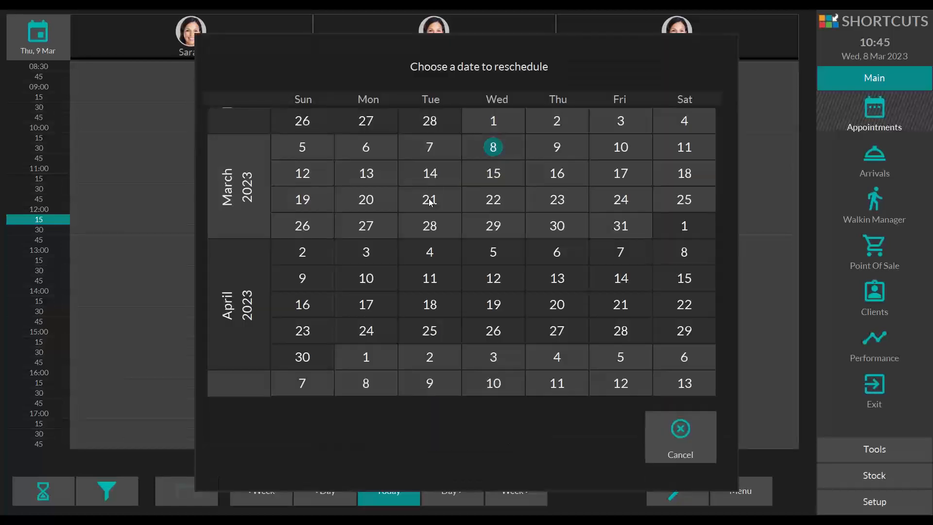
left_click(506, 147)
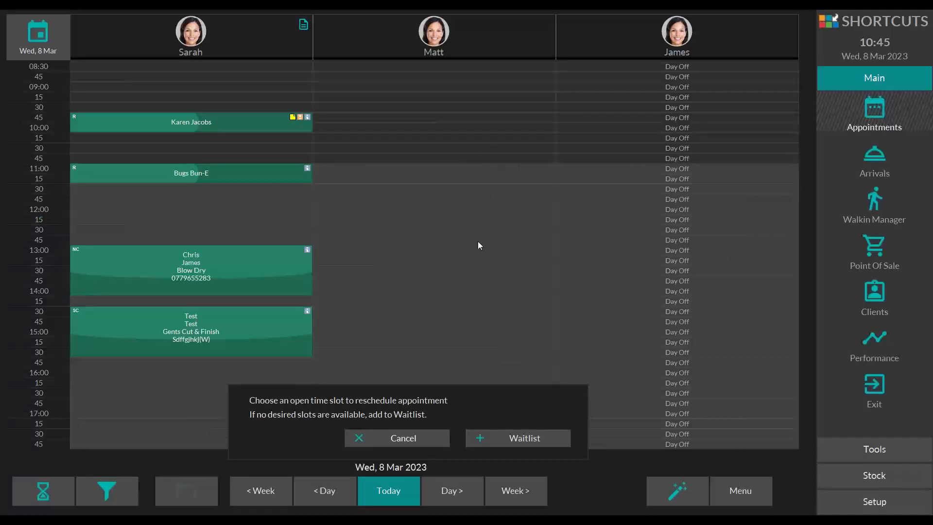
left_click(434, 181)
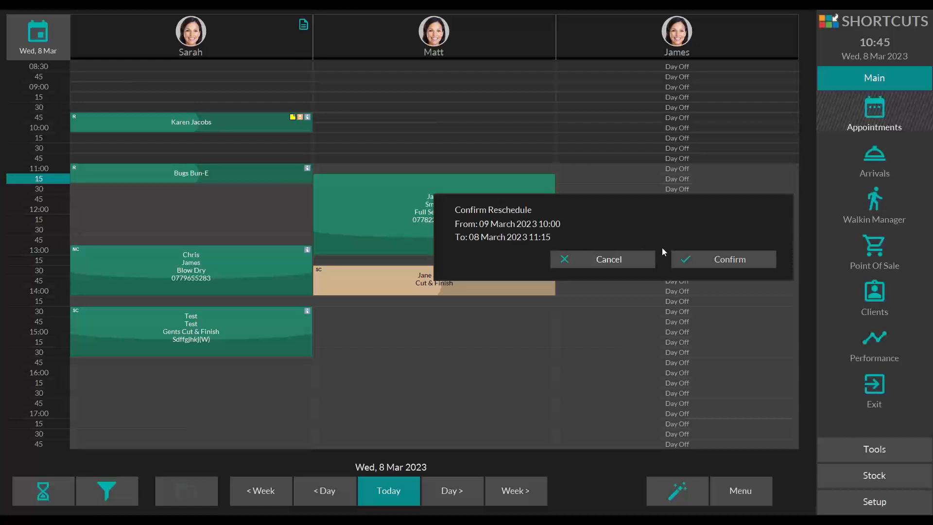
left_click(699, 261)
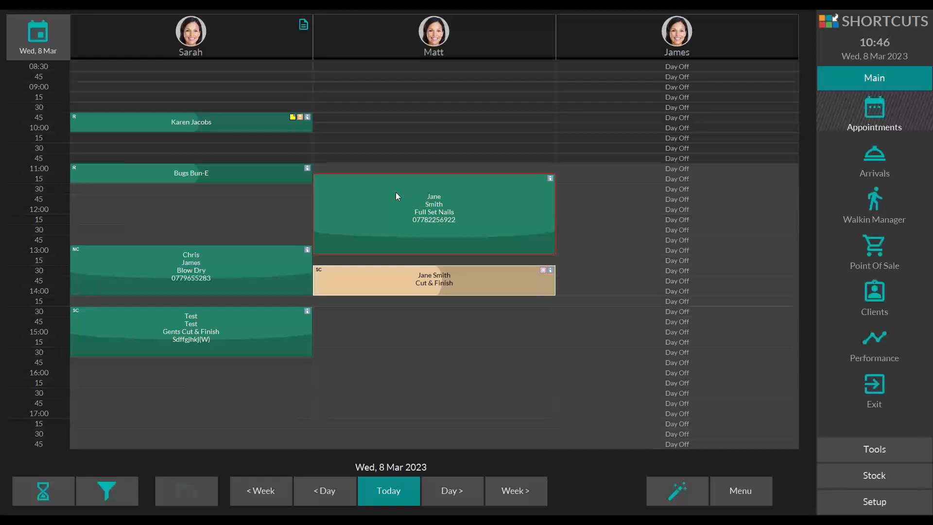
Step: Mark the first employee's 11:00, 13:00 and 09:45 bookings as arrived
right_click(143, 167)
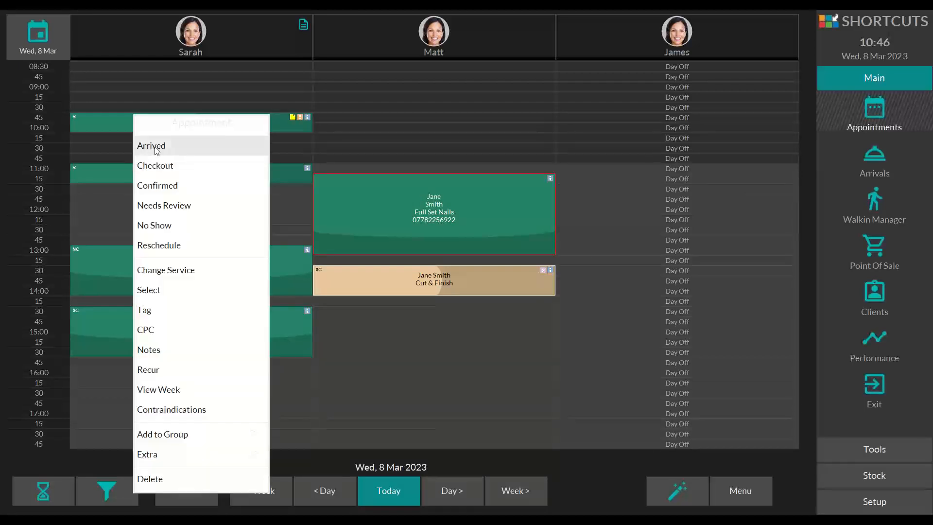
left_click(140, 163)
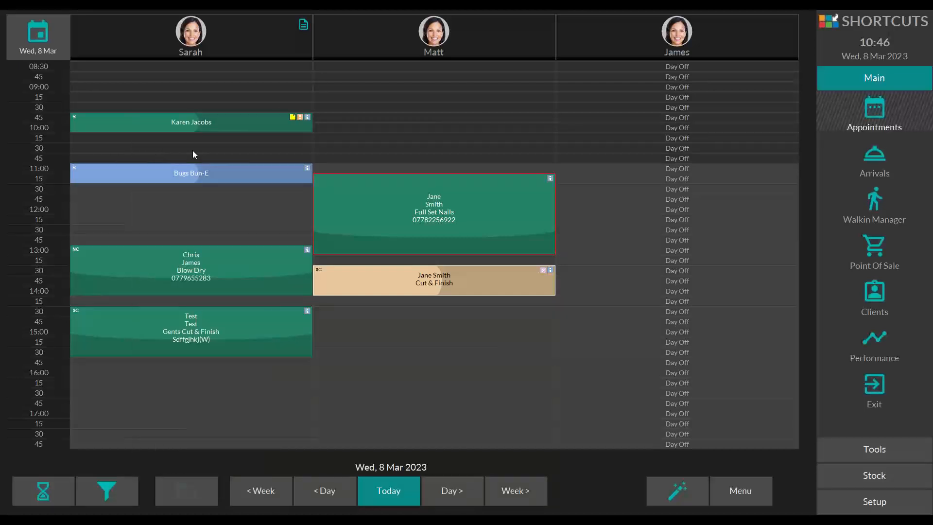
left_click(103, 263)
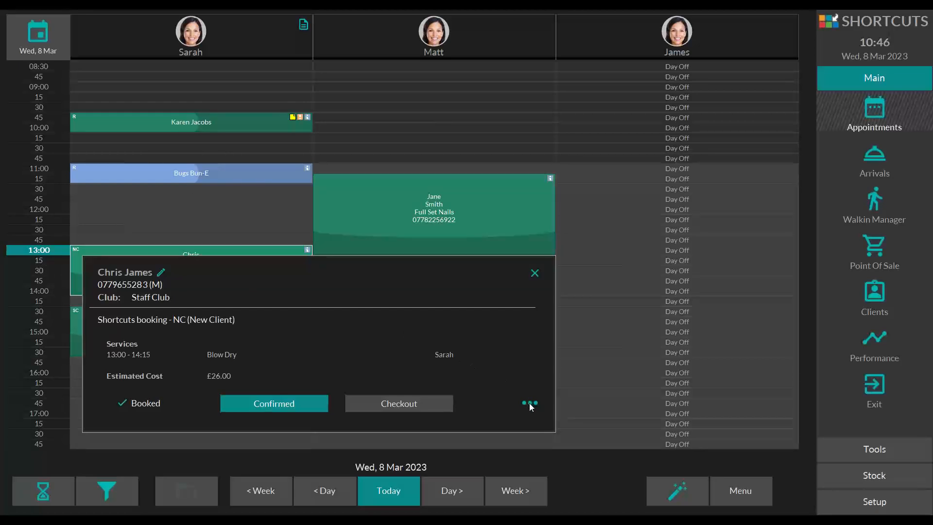
left_click(529, 403)
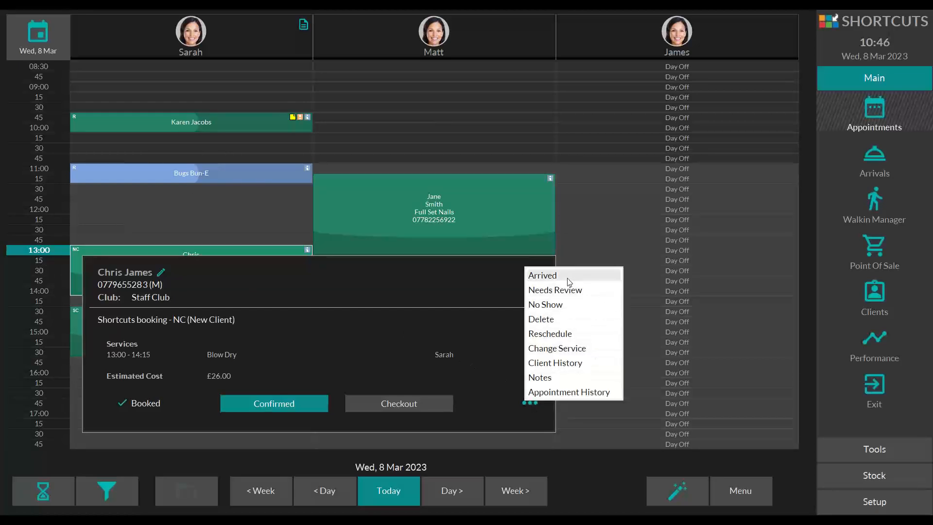
left_click(543, 275)
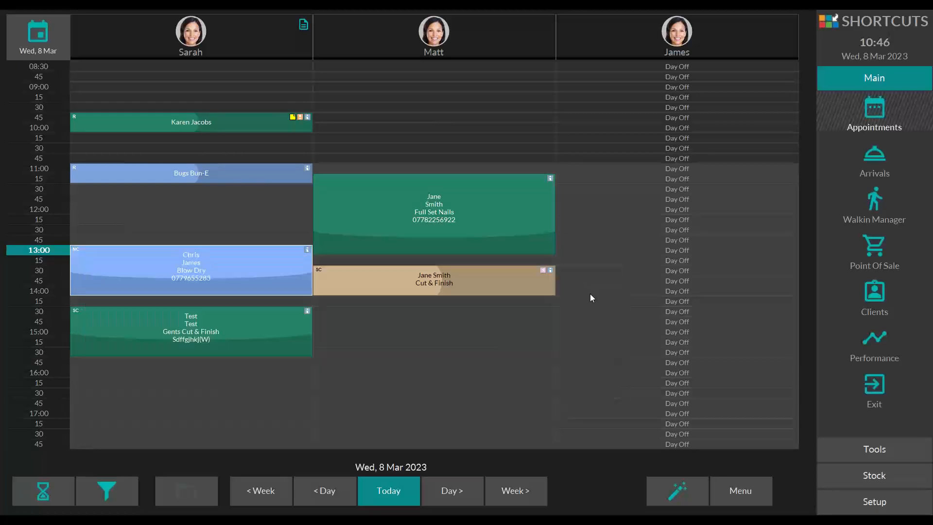
right_click(209, 121)
left_click(243, 124)
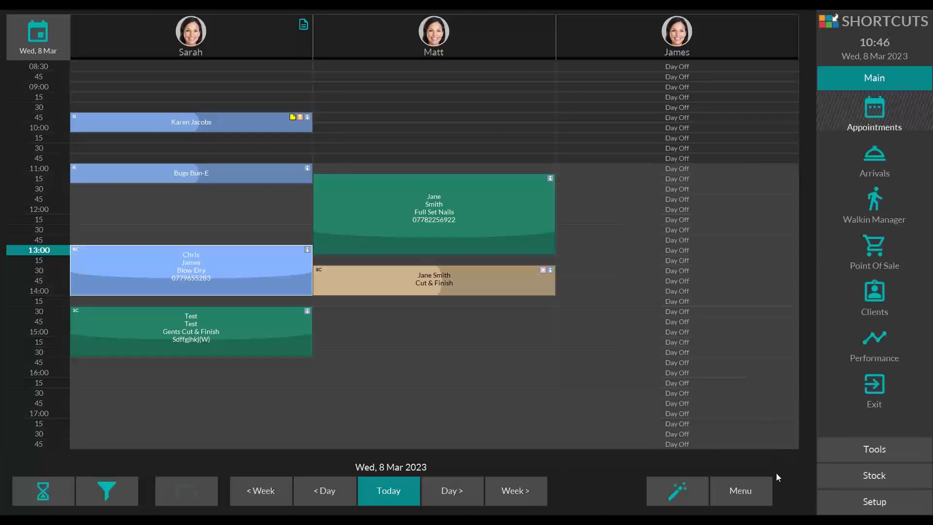
Step: Examine the colour legend that explains the appointment statuses
left_click(752, 490)
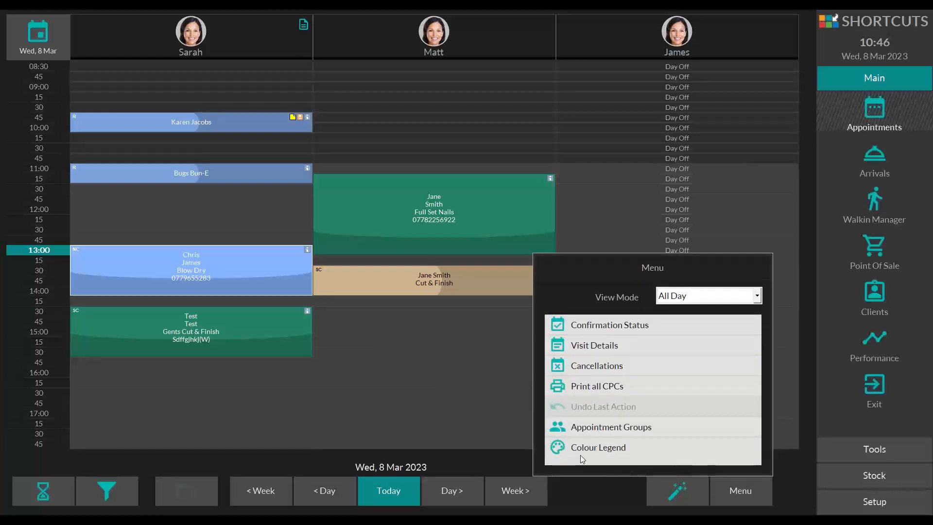
left_click(606, 447)
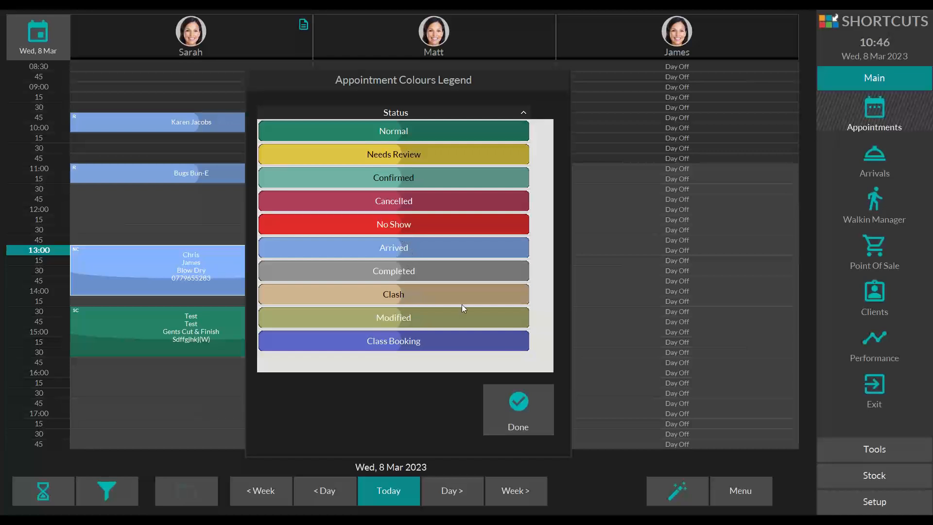
left_click(520, 414)
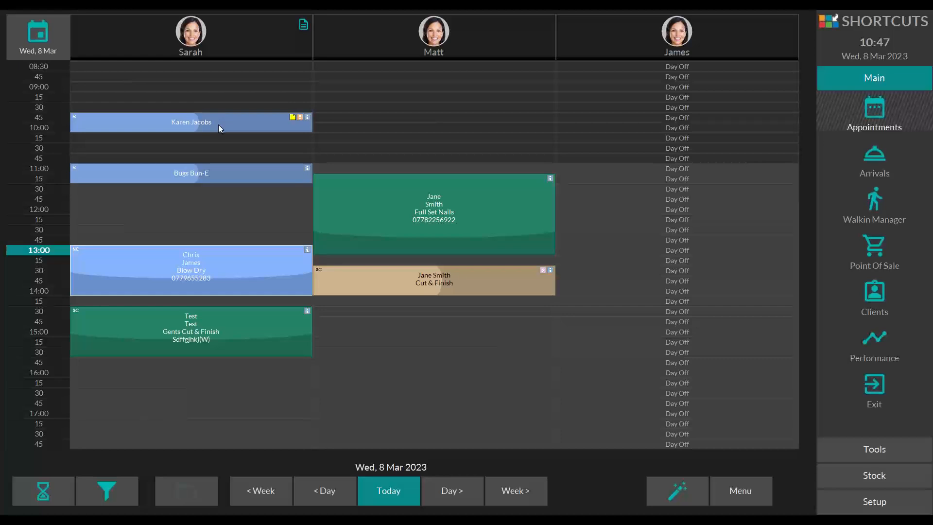
Step: Open the first employee's 09:45 Blow Dry booking and send it to checkout
right_click(117, 115)
left_click(165, 124)
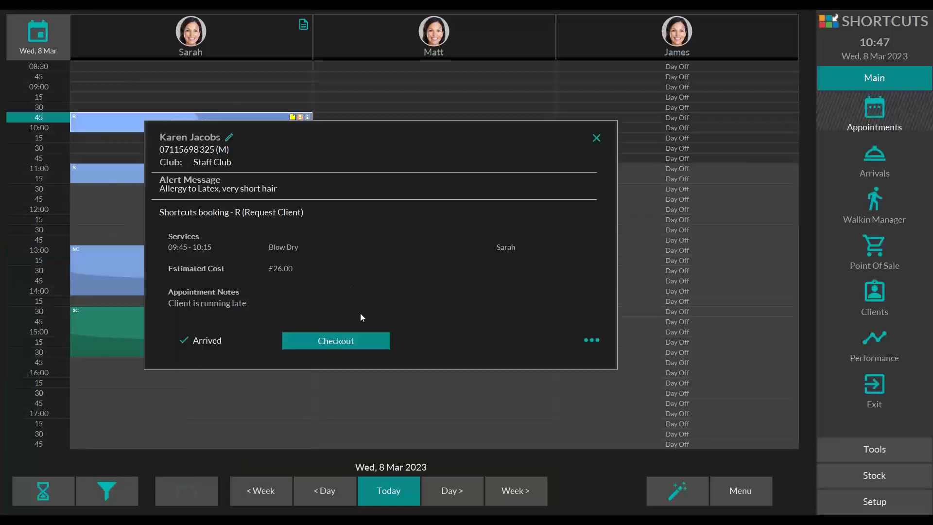
left_click(357, 344)
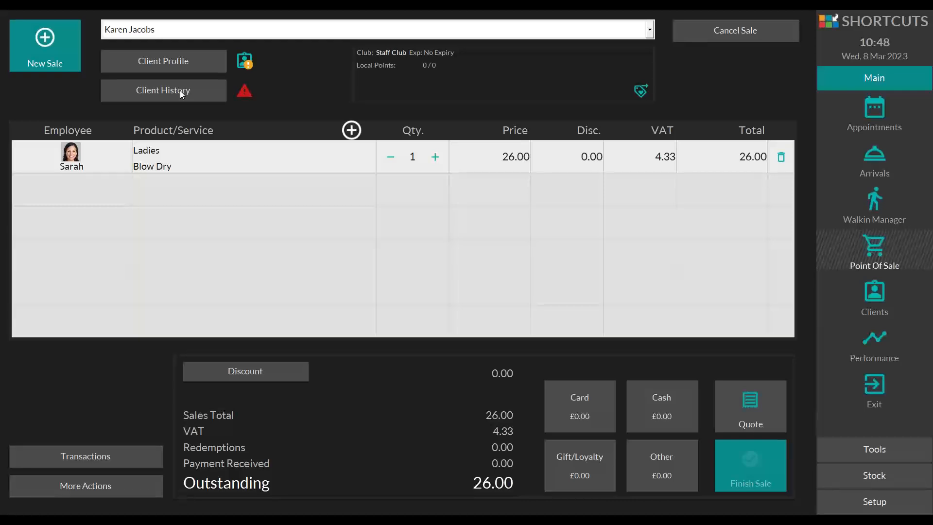
Step: Read the client's alert message from the sale screen and dismiss it
left_click(245, 92)
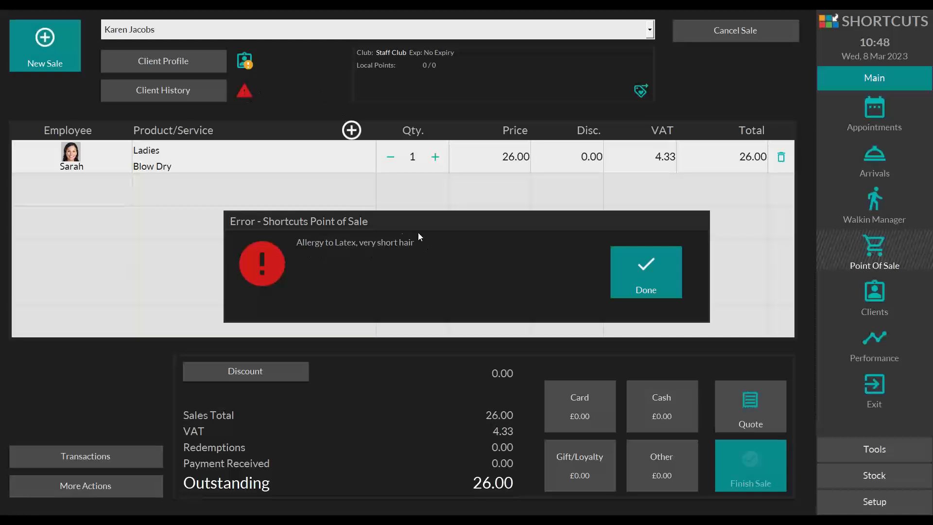
left_click(632, 266)
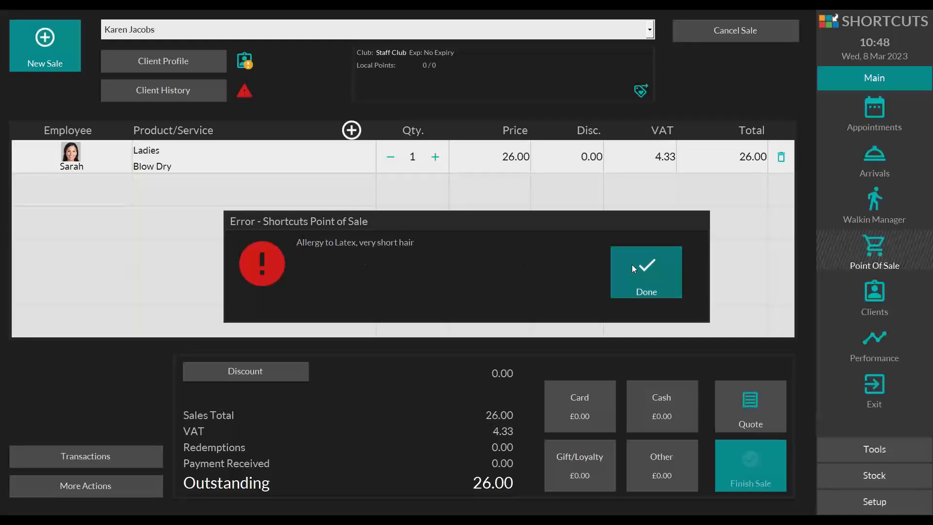
left_click(248, 92)
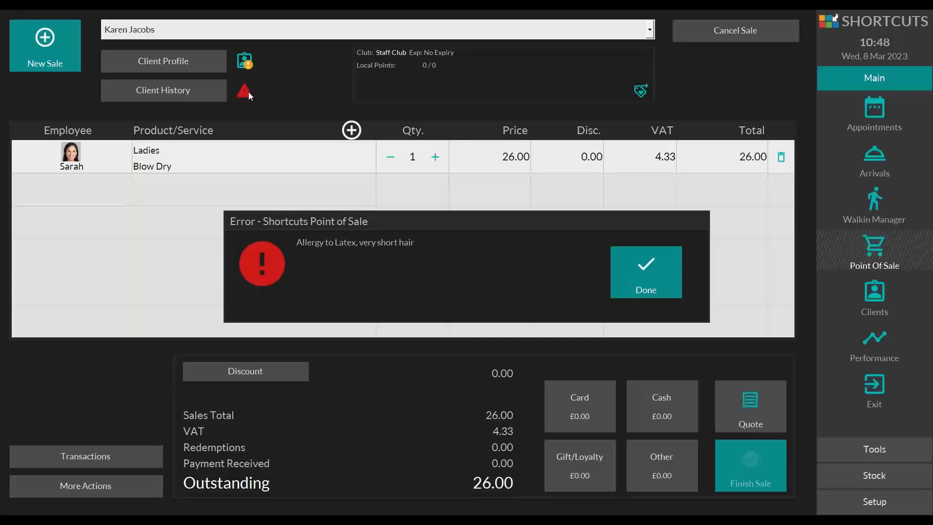
left_click(643, 261)
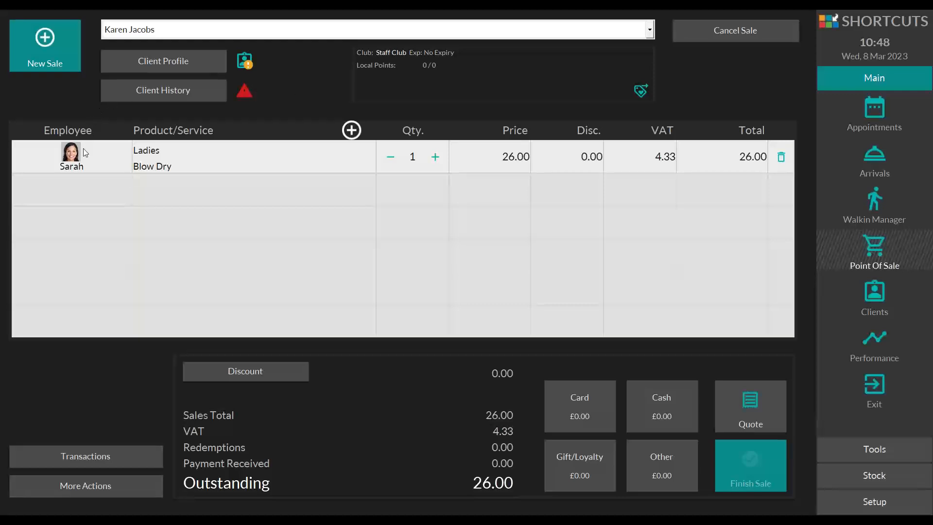
Step: Examine the employee and service choices available for changing the Blow Dry line, leaving the line as it is
left_click(70, 154)
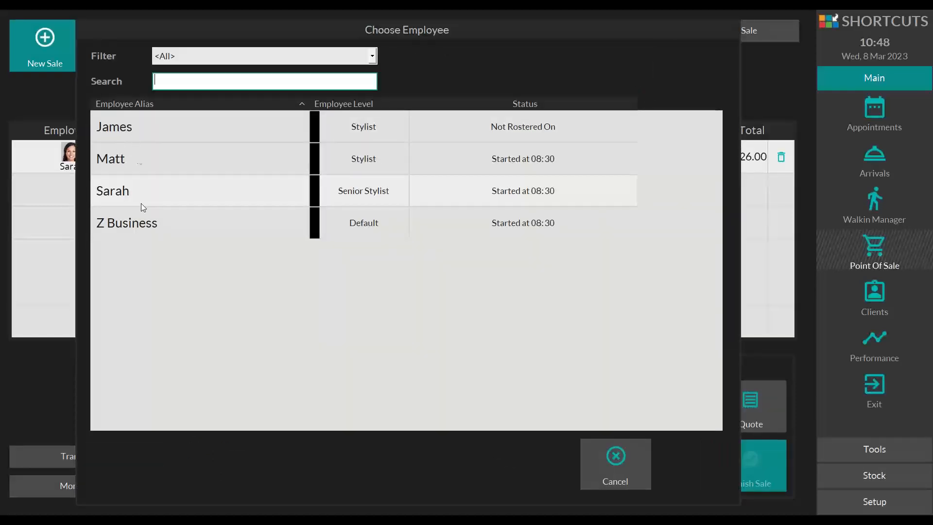
left_click(615, 456)
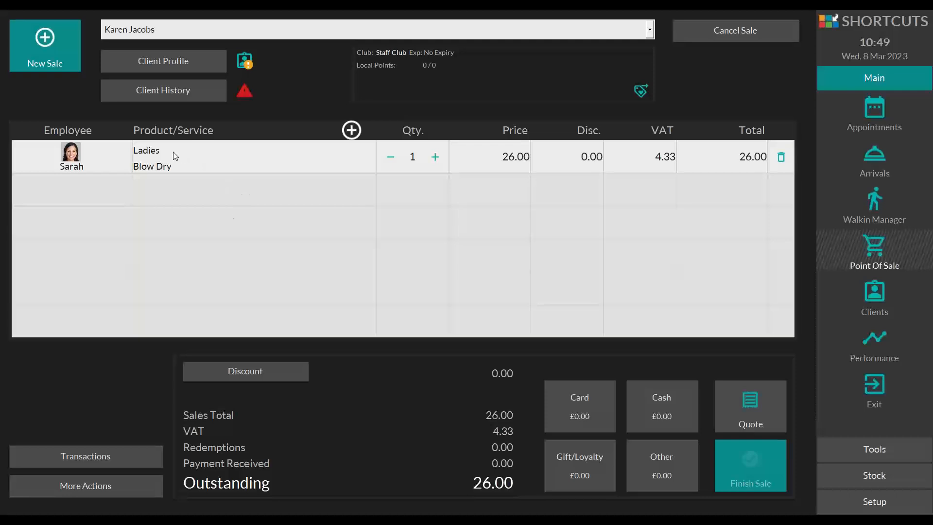
left_click(205, 158)
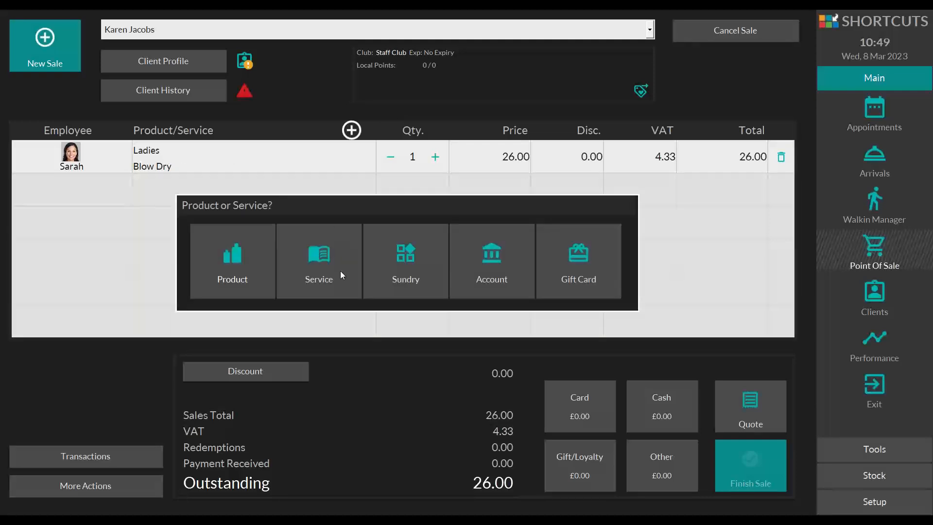
left_click(343, 258)
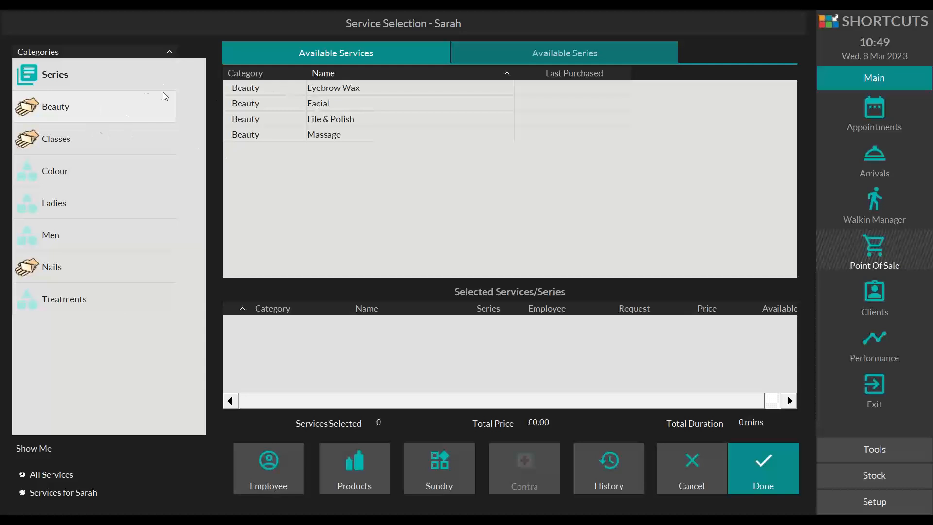
left_click(707, 455)
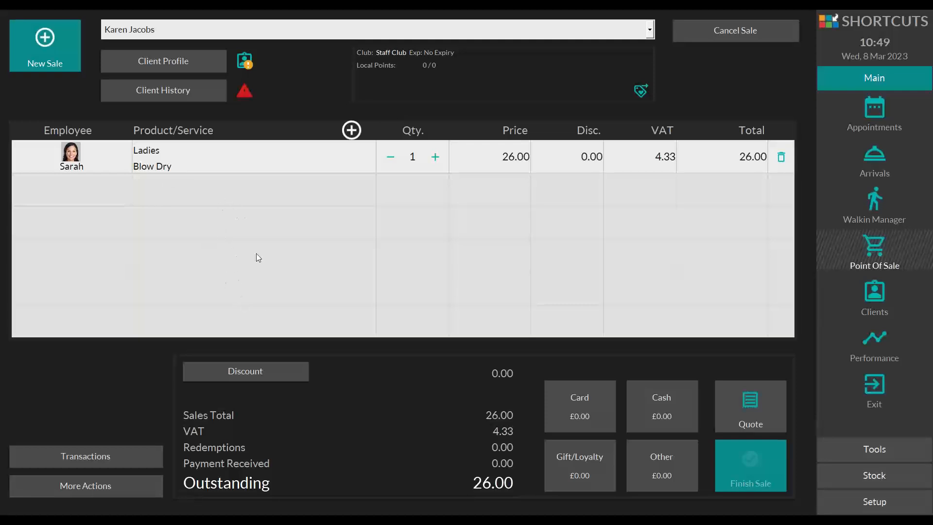
Step: Add a Conditioning Treatment from the Treatments category to the sale under the same employee as the Blow Dry
left_click(243, 194)
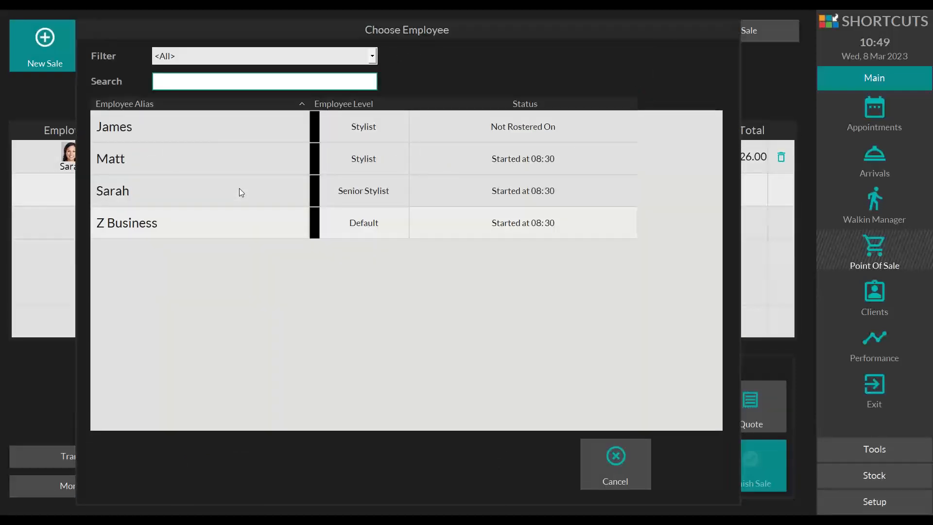
left_click(108, 192)
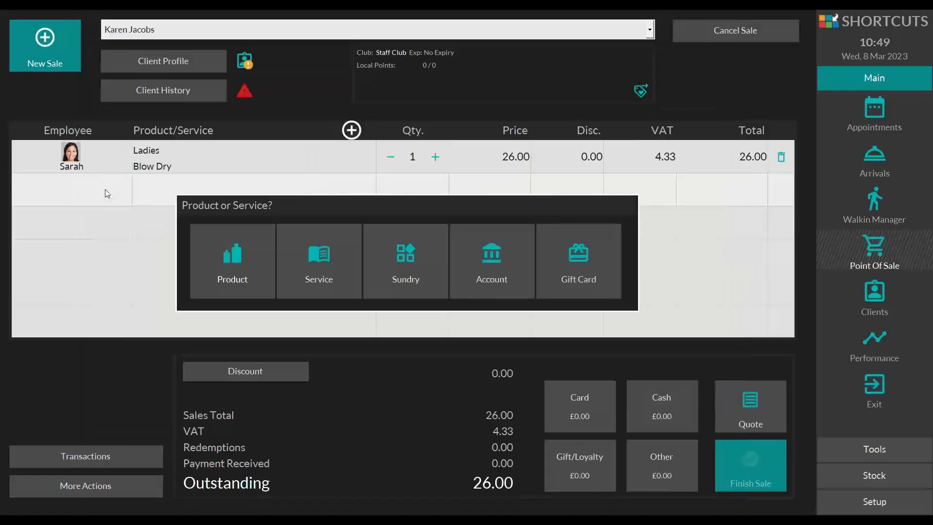
left_click(316, 255)
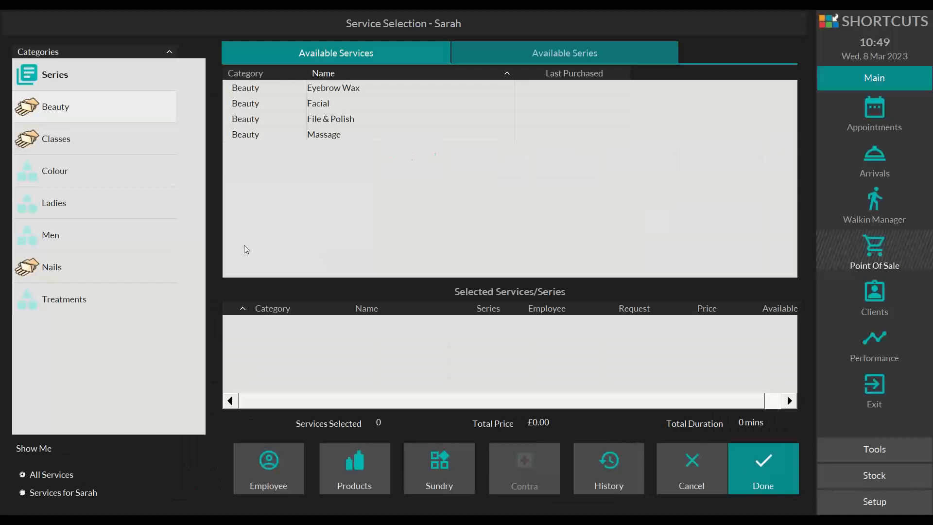
left_click(76, 298)
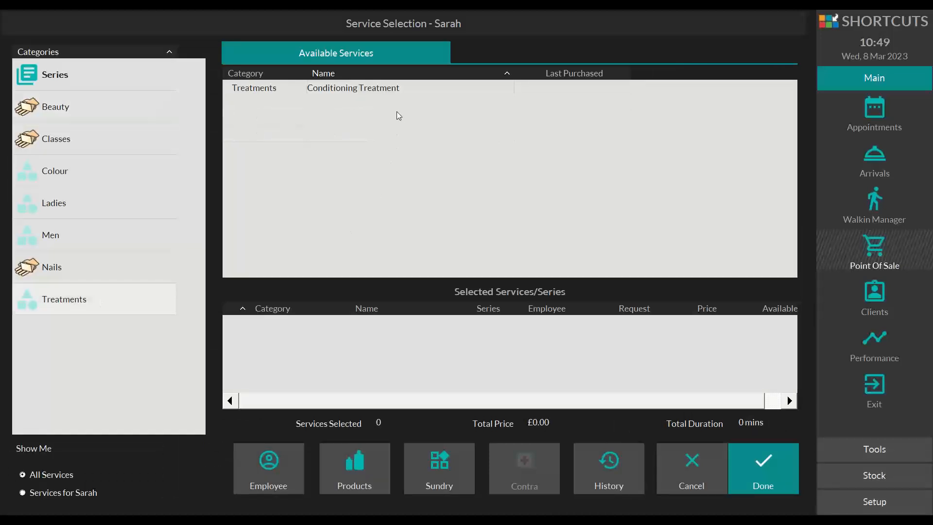
left_click(395, 89)
left_click(771, 461)
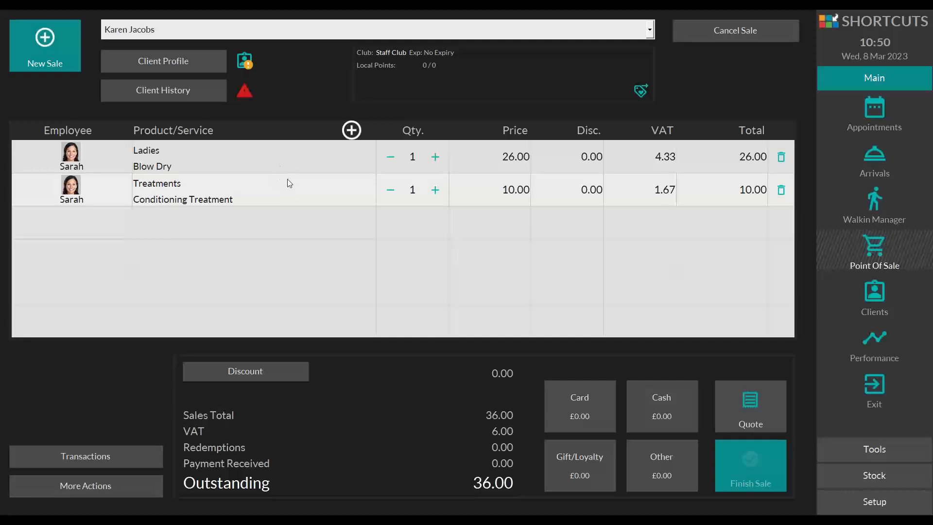
Step: Apply a 20% discount to the whole sale with Complimentary as the reason
left_click(257, 376)
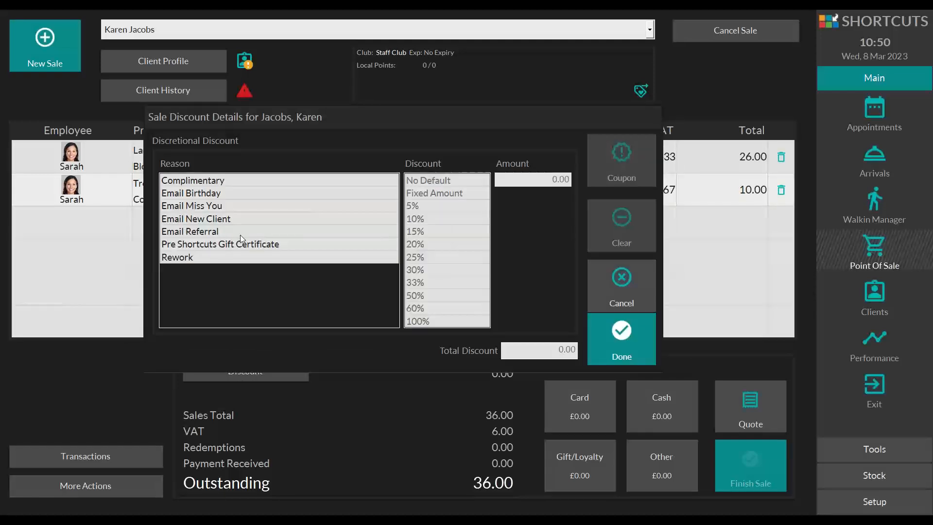
left_click(175, 181)
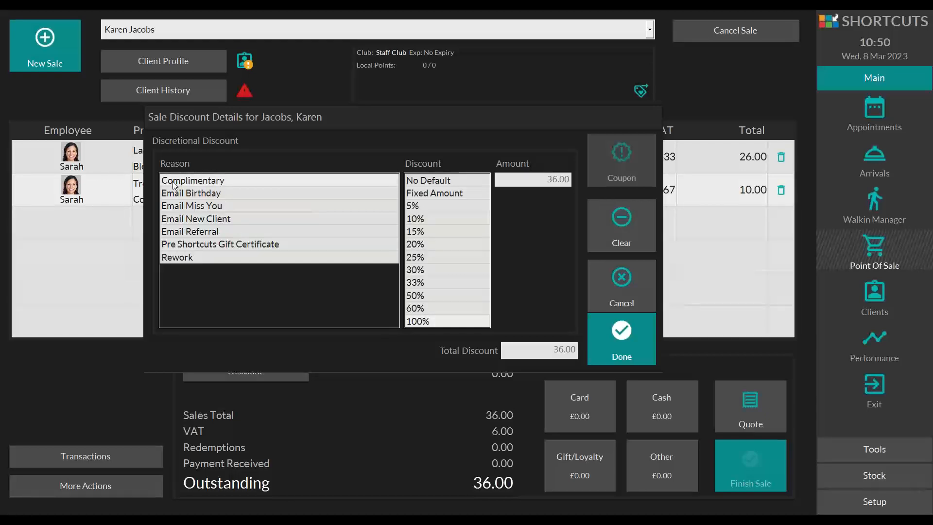
left_click(434, 242)
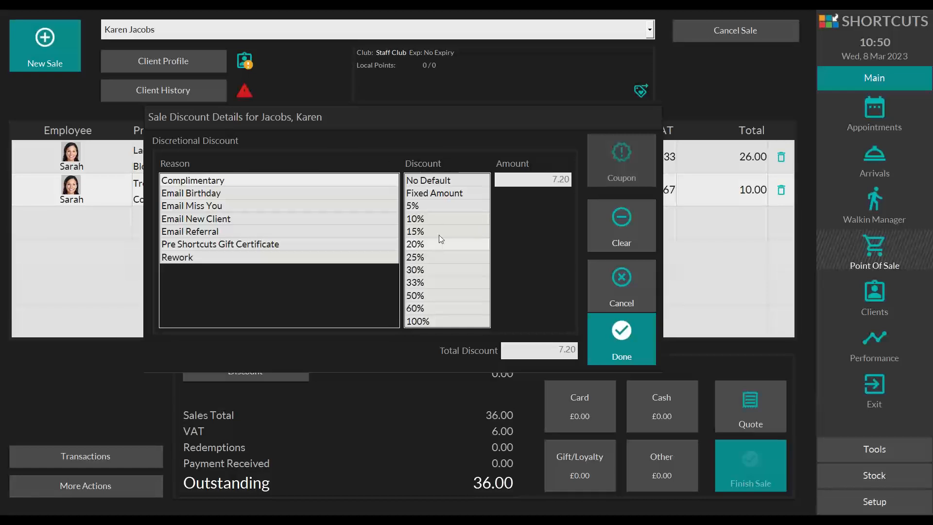
left_click(620, 323)
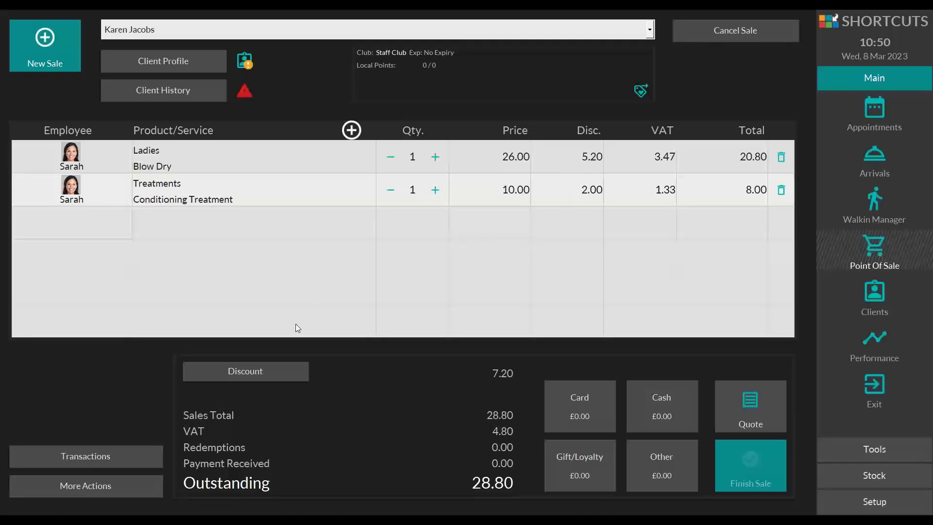
Step: Clear the discount from the whole sale
left_click(239, 370)
left_click(621, 224)
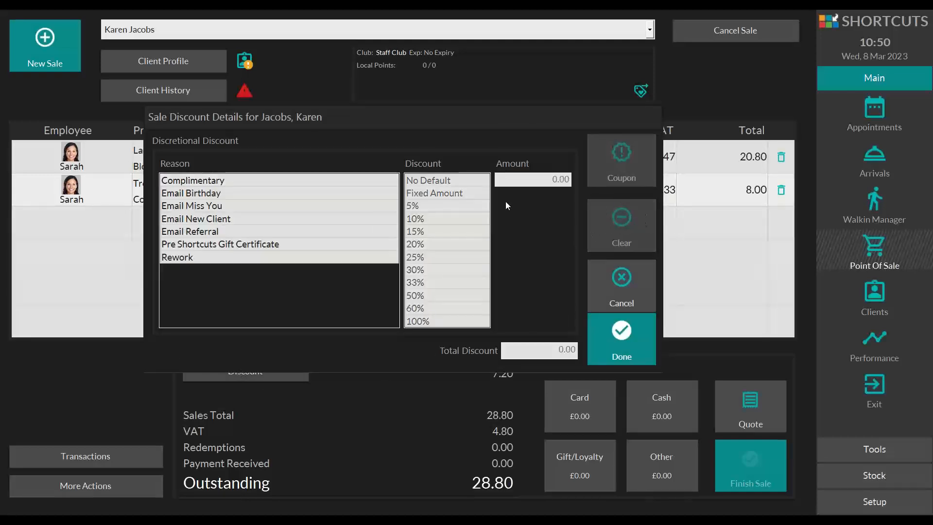
left_click(622, 324)
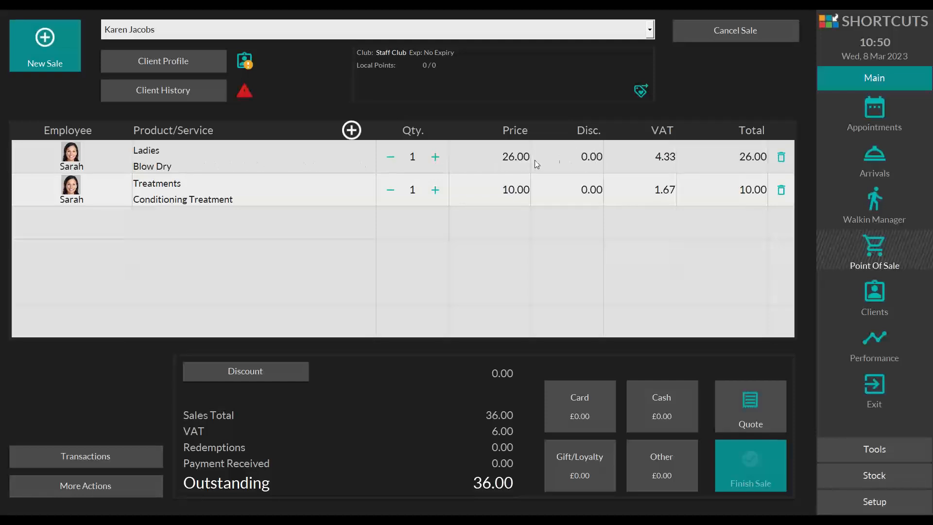
Step: Apply a 15% line discount to the Blow Dry with Complimentary as the reason
left_click(589, 154)
left_click(380, 181)
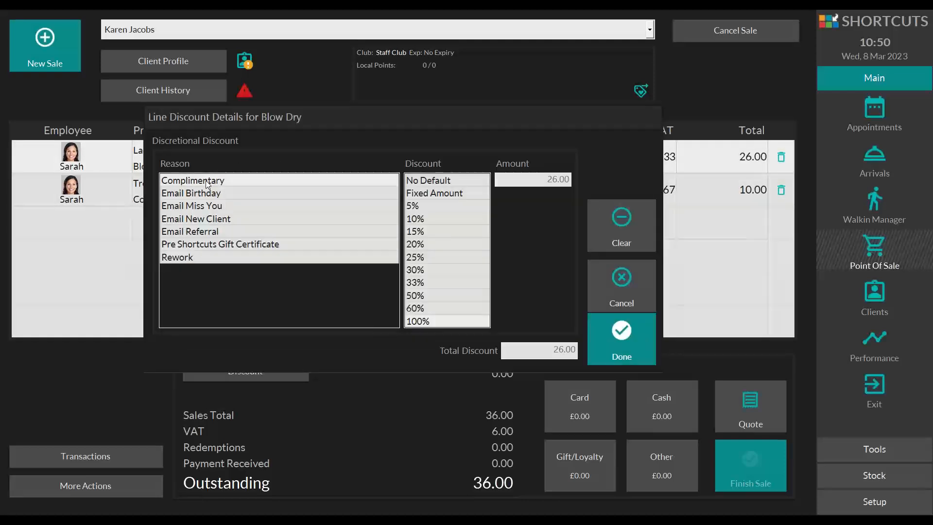
left_click(441, 232)
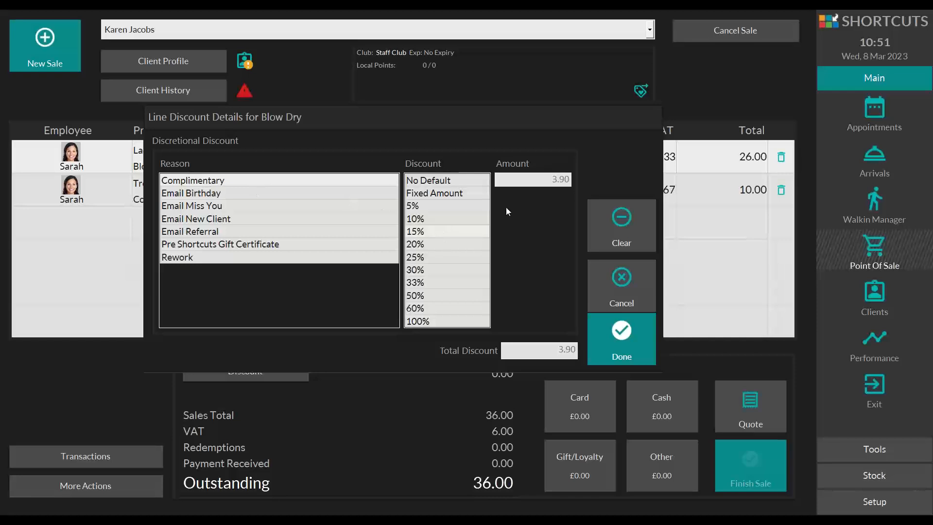
left_click(627, 342)
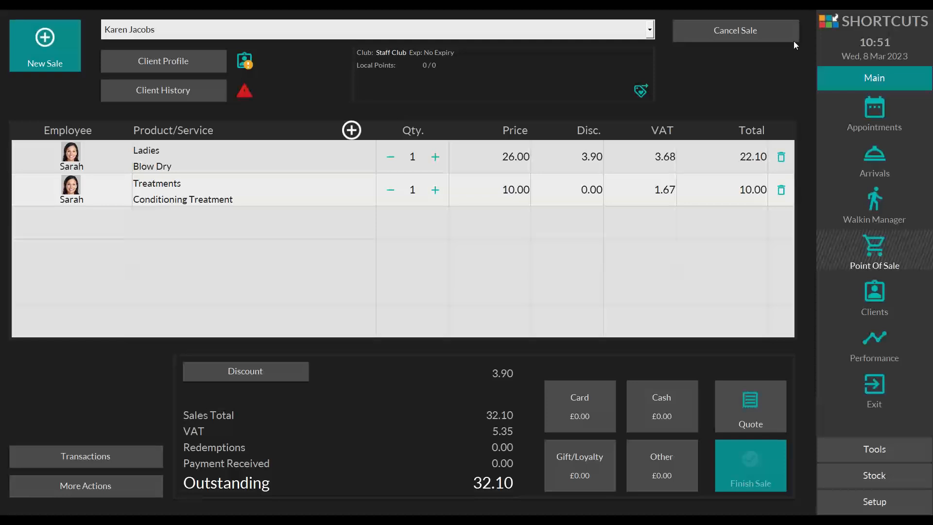
Step: Add one Finishing Spray 75 from the Paul Mitchell Awupuhi line to the sale under the employee who is not rostered on
left_click(190, 222)
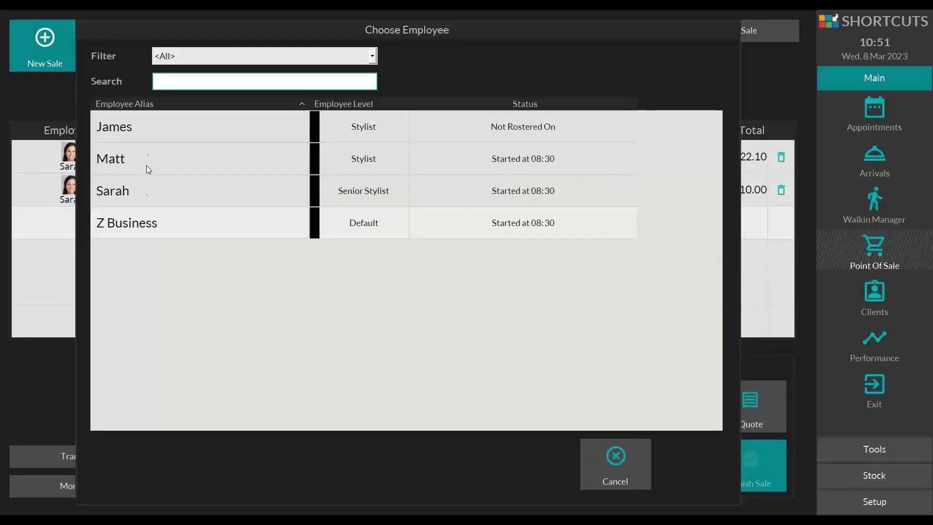
left_click(136, 127)
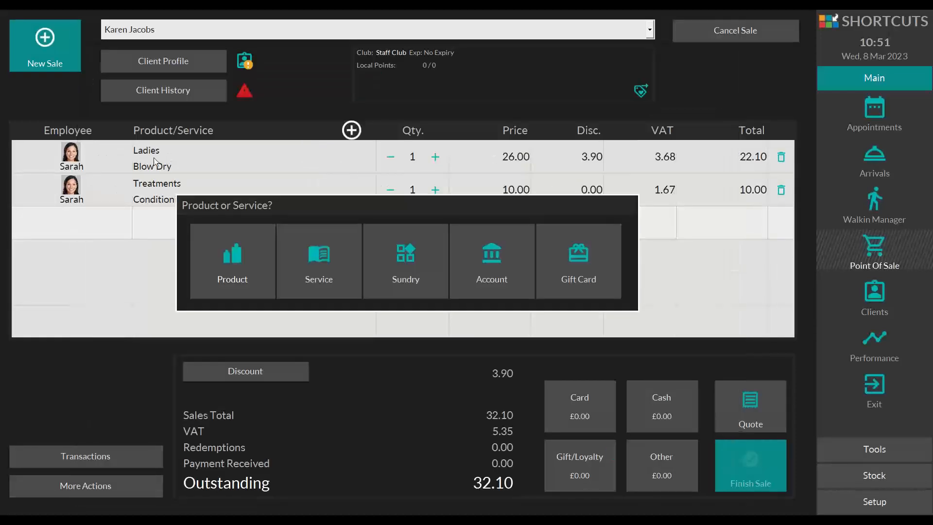
left_click(249, 271)
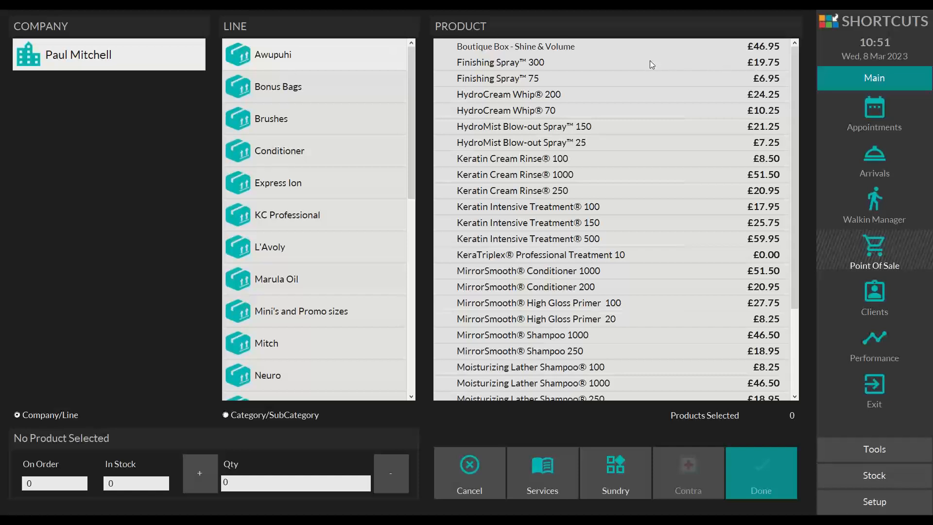
left_click(540, 79)
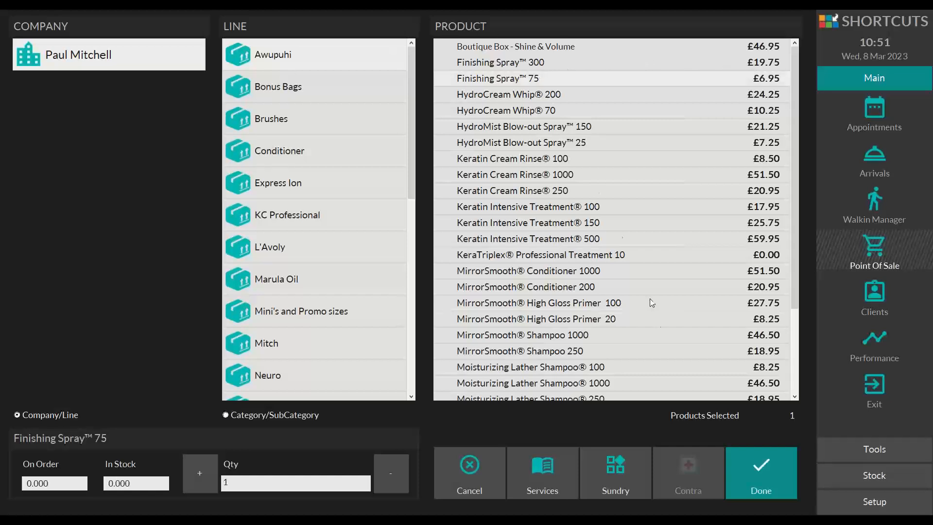
left_click(759, 454)
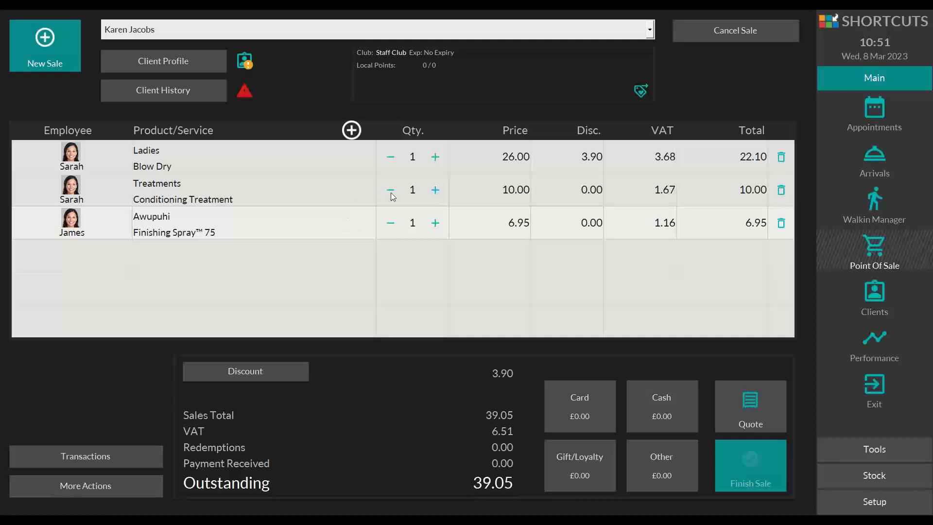
Step: Raise the Finishing Spray 75 quantity to 2 and reduce it back to 1
left_click(436, 221)
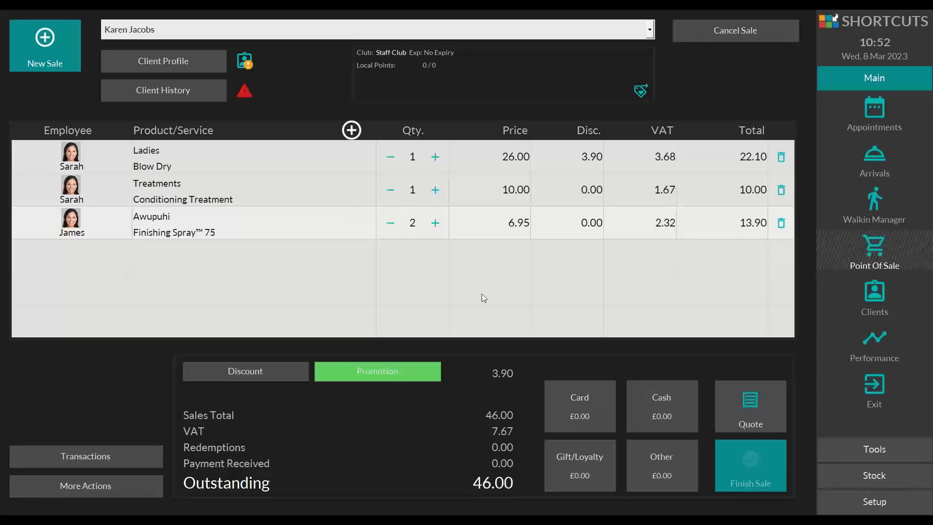
left_click(391, 222)
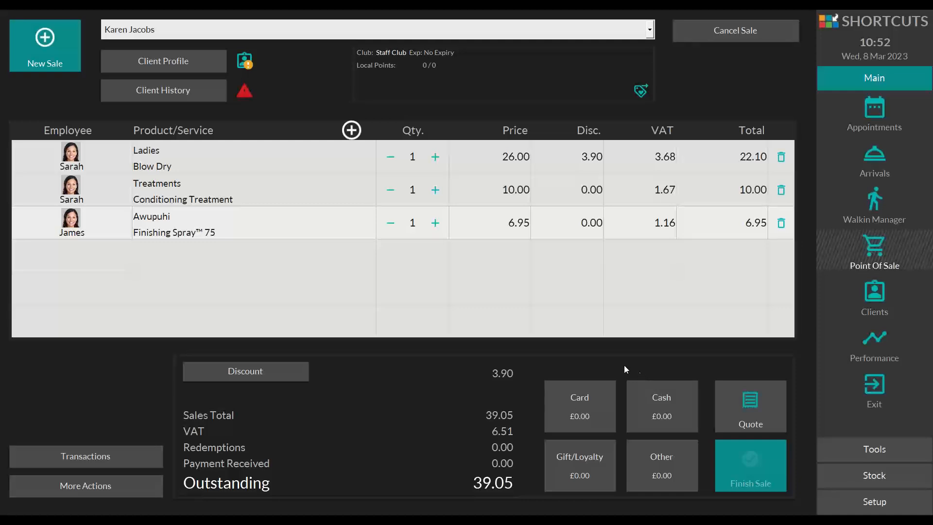
Step: Record a £20 Credit/Debit Card payment as part payment on the open sale
left_click(573, 393)
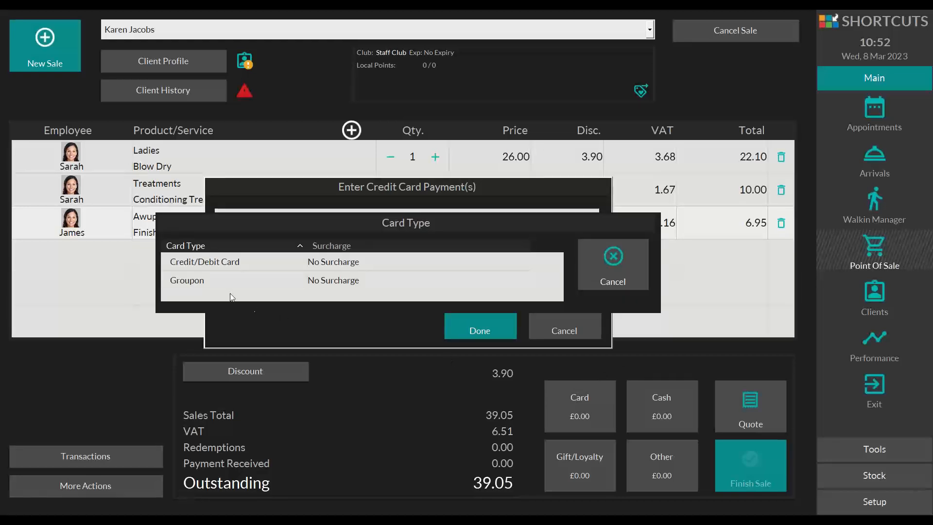
left_click(195, 268)
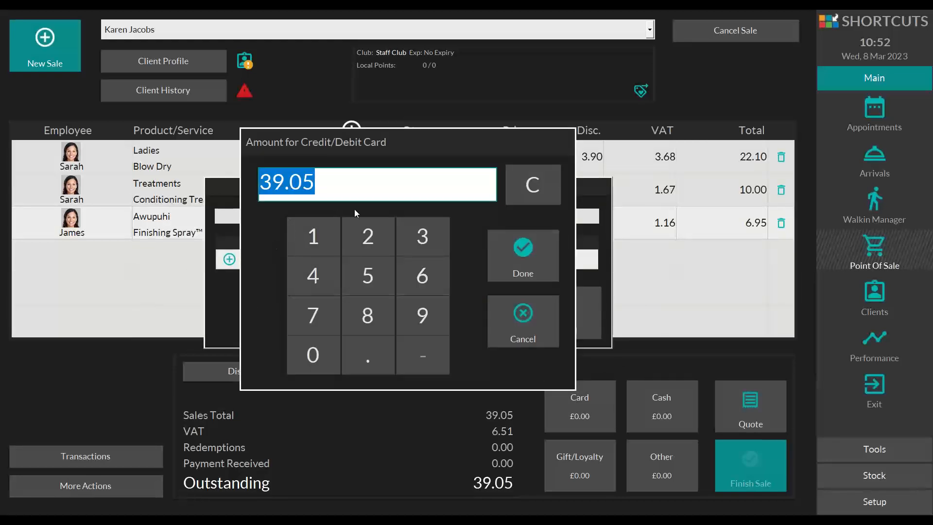
left_click(375, 224)
left_click(322, 343)
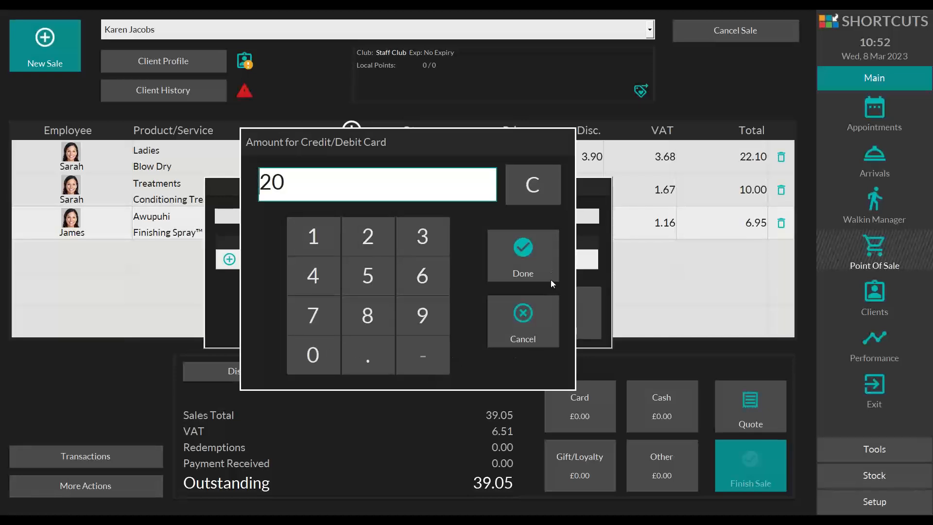
left_click(532, 247)
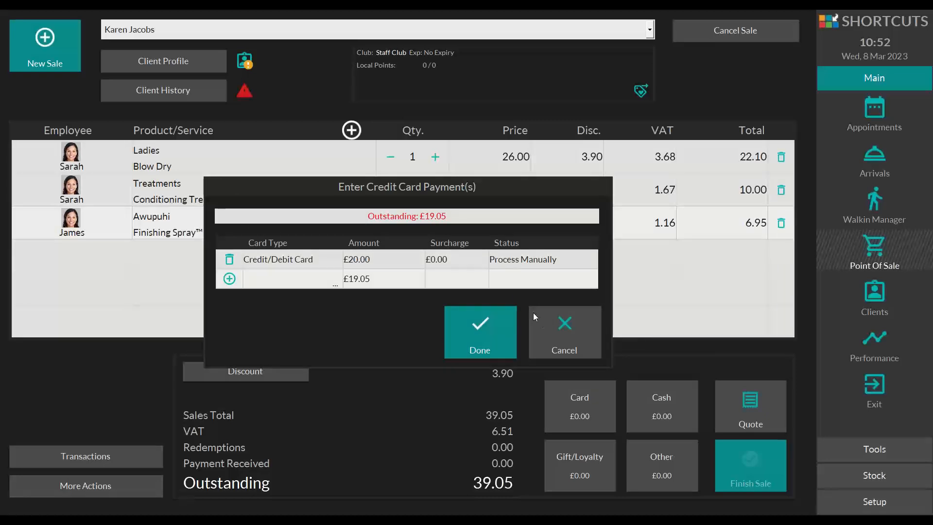
left_click(469, 326)
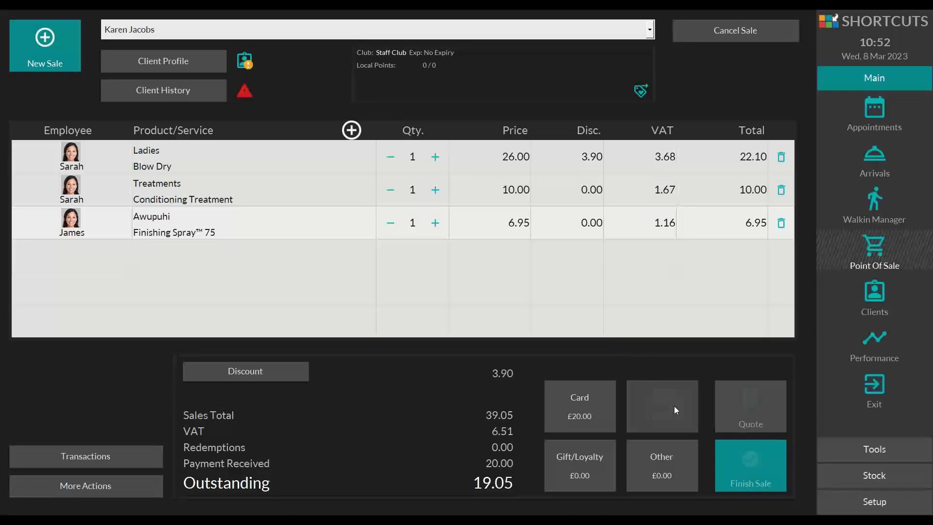
Step: Record a £20 cash payment on the sale and close the future appointments prompt without rebooking
left_click(674, 405)
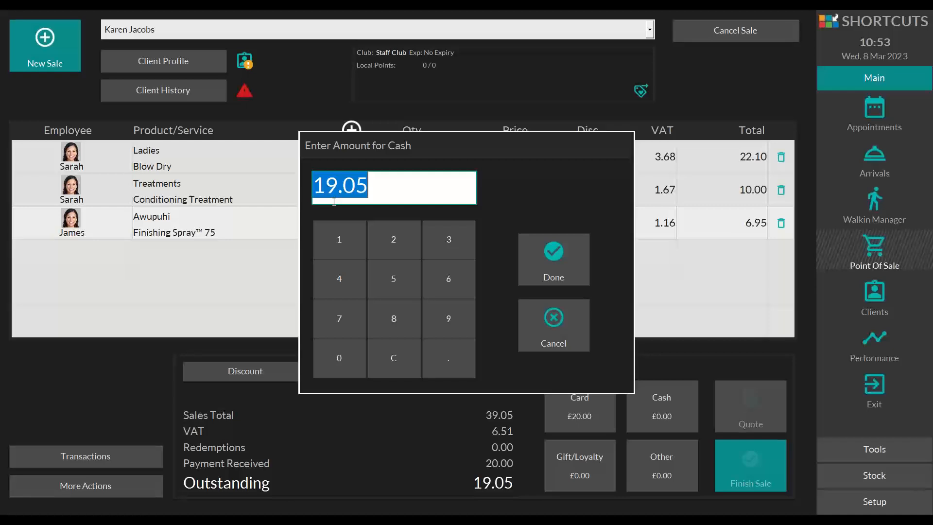
left_click(412, 229)
left_click(354, 360)
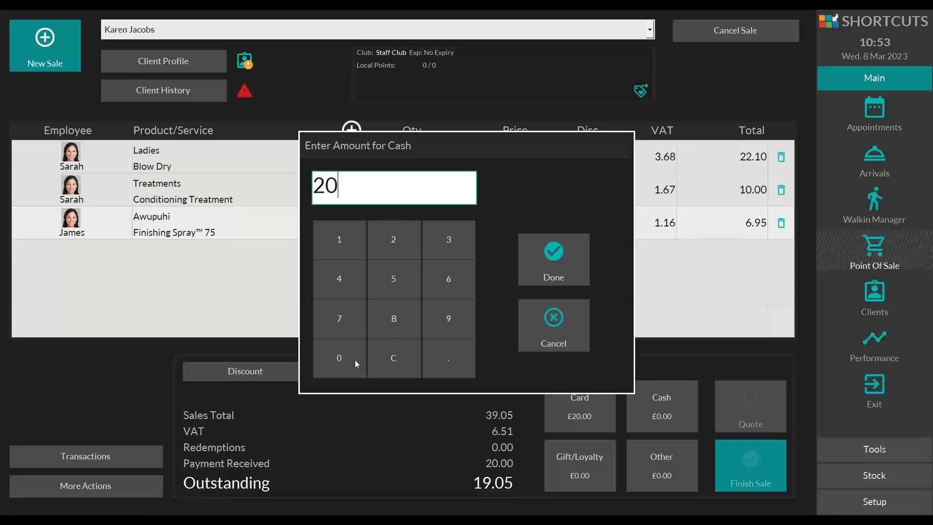
left_click(537, 259)
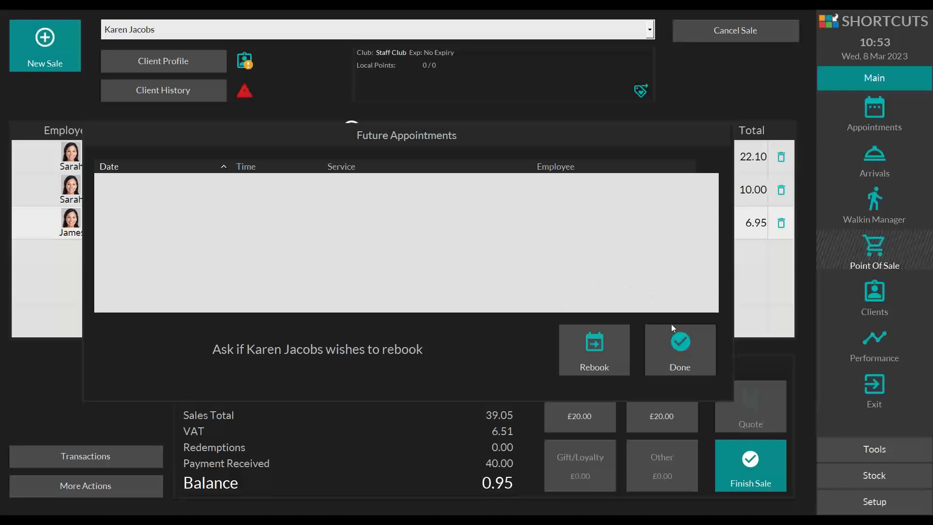
left_click(675, 340)
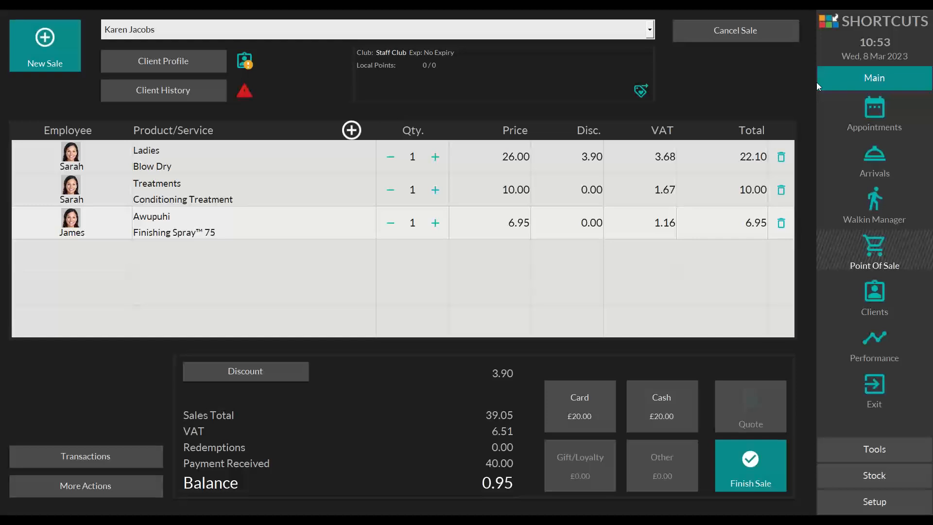
Step: Return to the appointment book and examine the actions available for the 09:45 booking
left_click(832, 124)
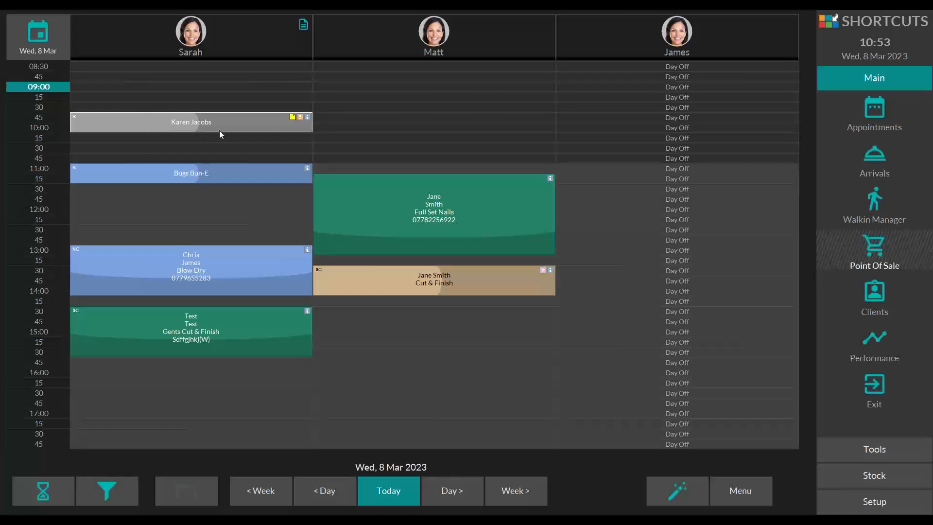
right_click(267, 115)
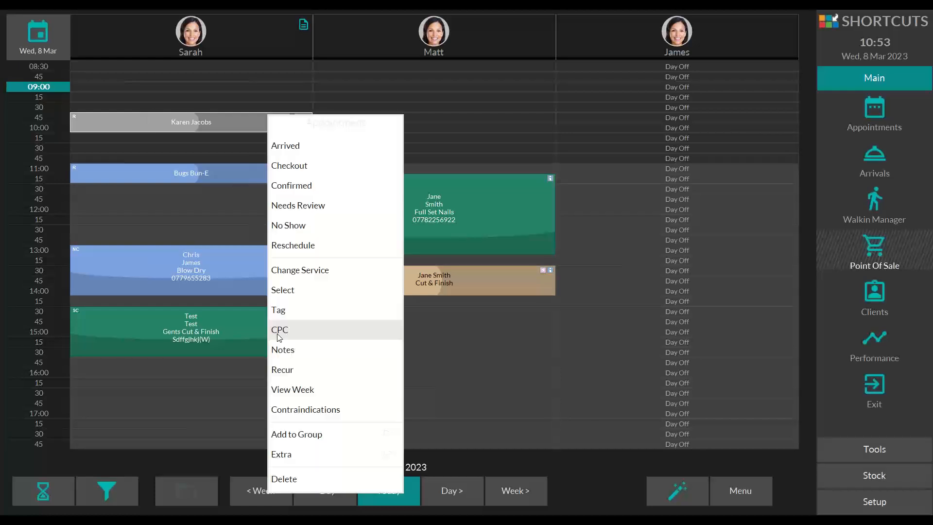
left_click(608, 480)
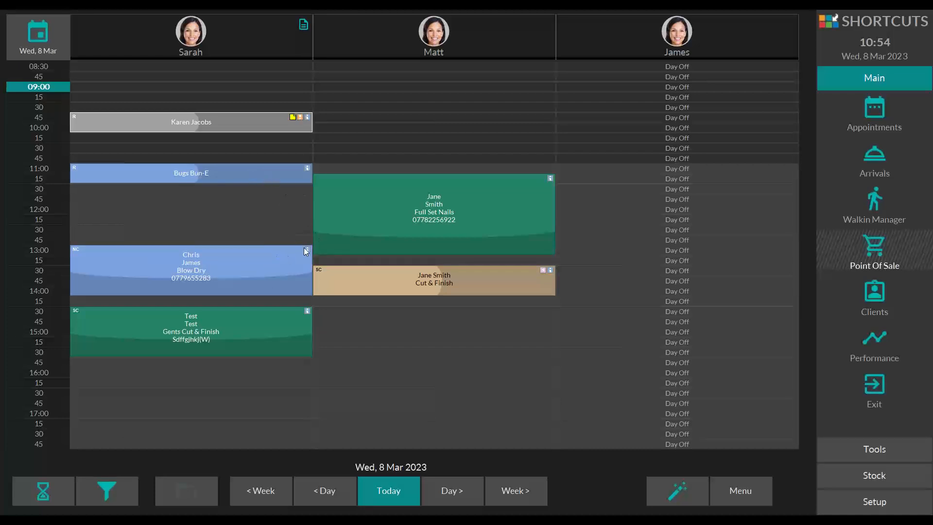
Step: Check out the arrived 11:00 booking and switch between its Gents Cut & Finish sale and the open Blow Dry sale
left_click(223, 174)
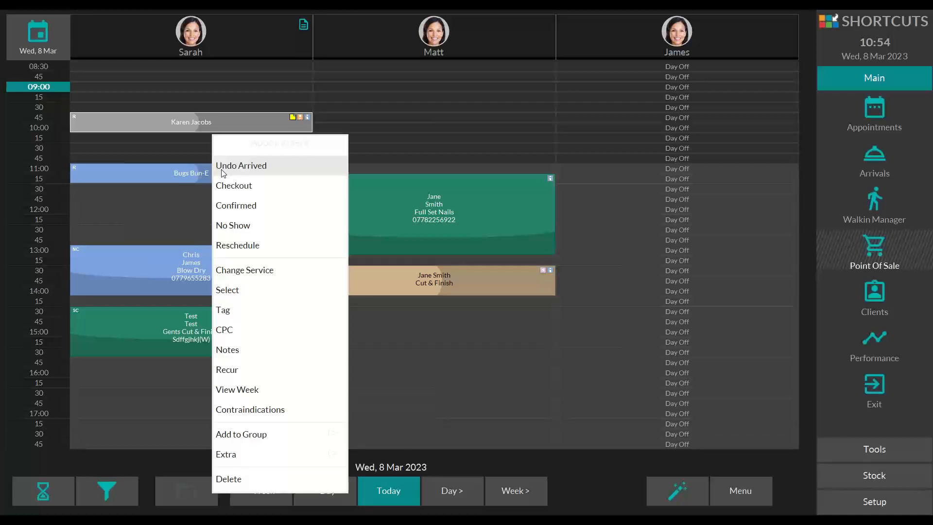
left_click(254, 185)
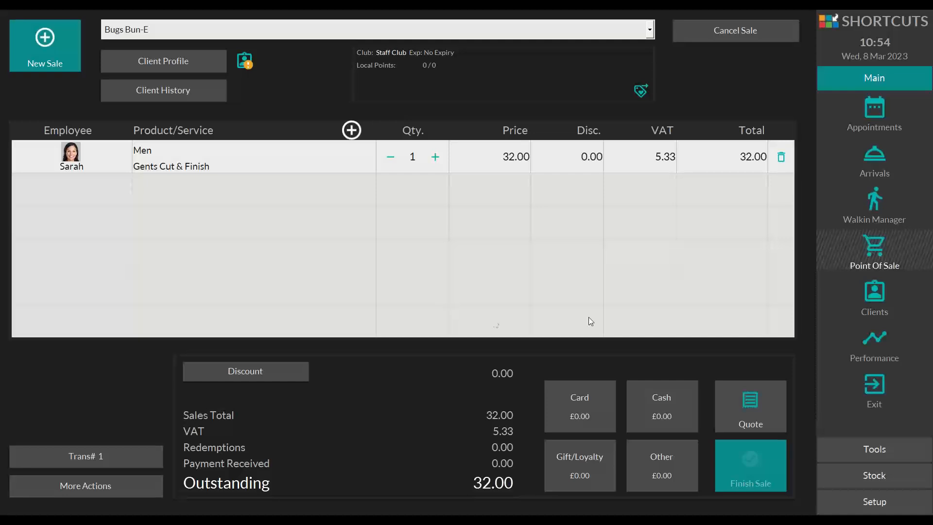
left_click(650, 29)
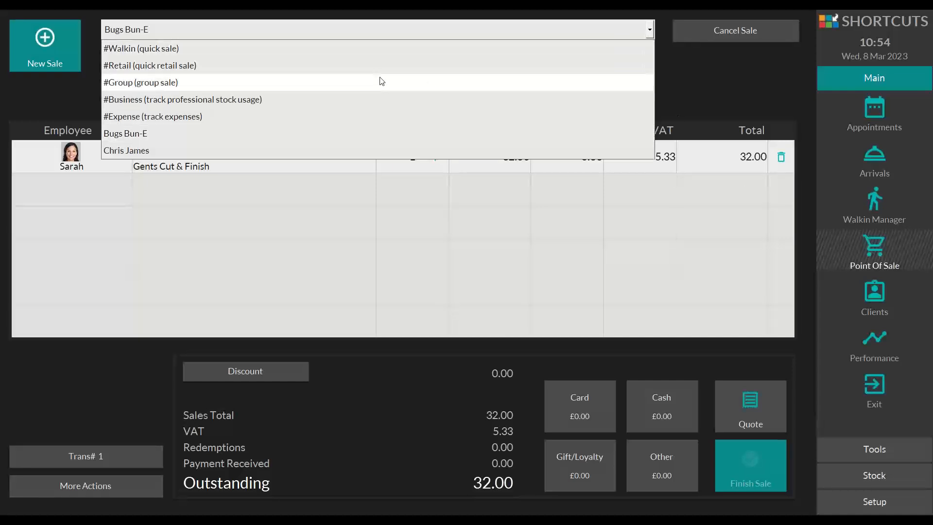
left_click(158, 149)
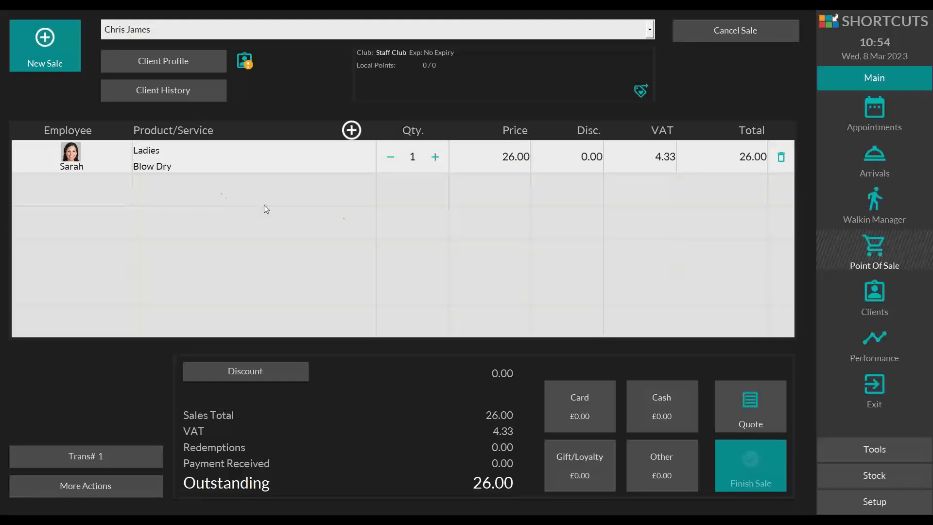
left_click(650, 31)
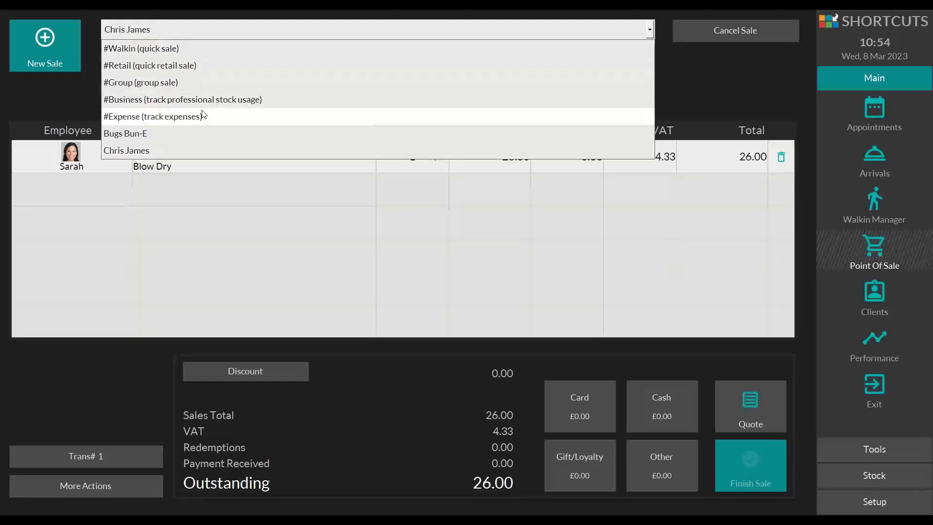
left_click(323, 131)
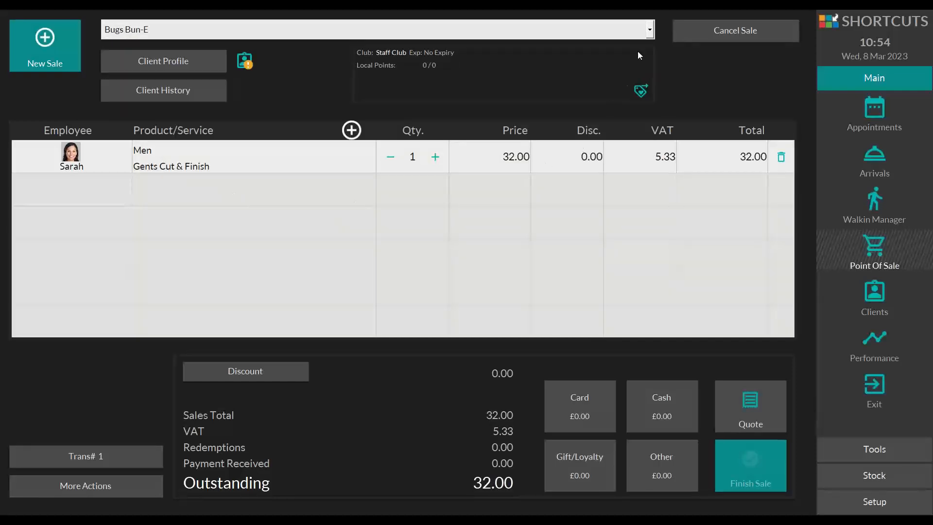
left_click(650, 31)
left_click(175, 151)
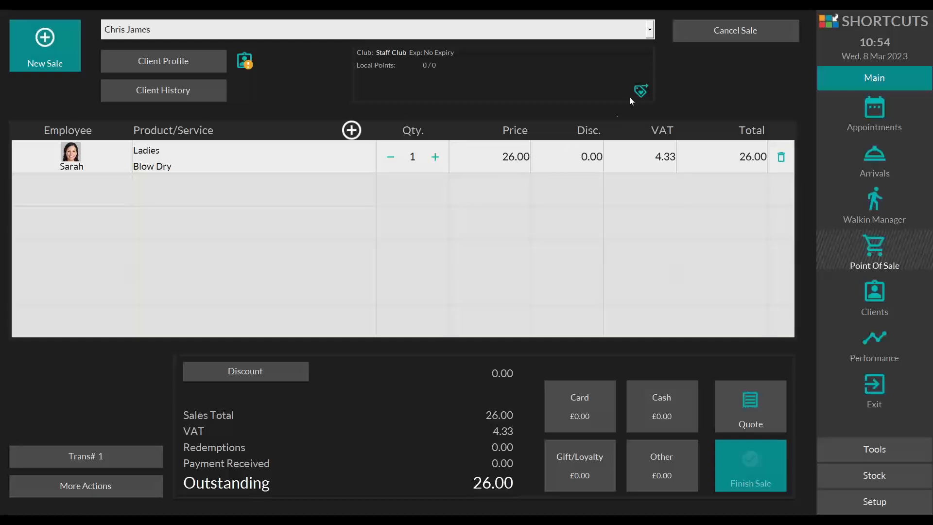
Step: Combine the open Gents Cut & Finish and Blow Dry sales into one group sale
left_click(650, 31)
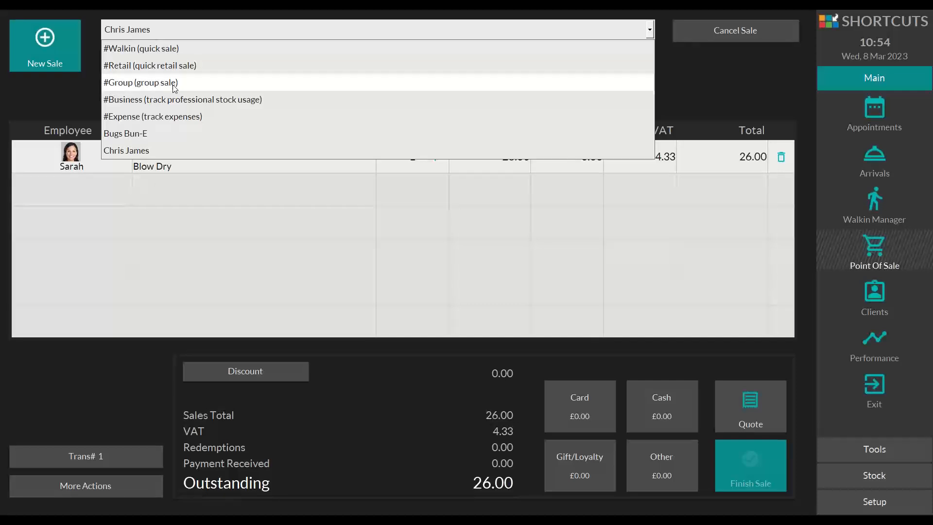
left_click(155, 84)
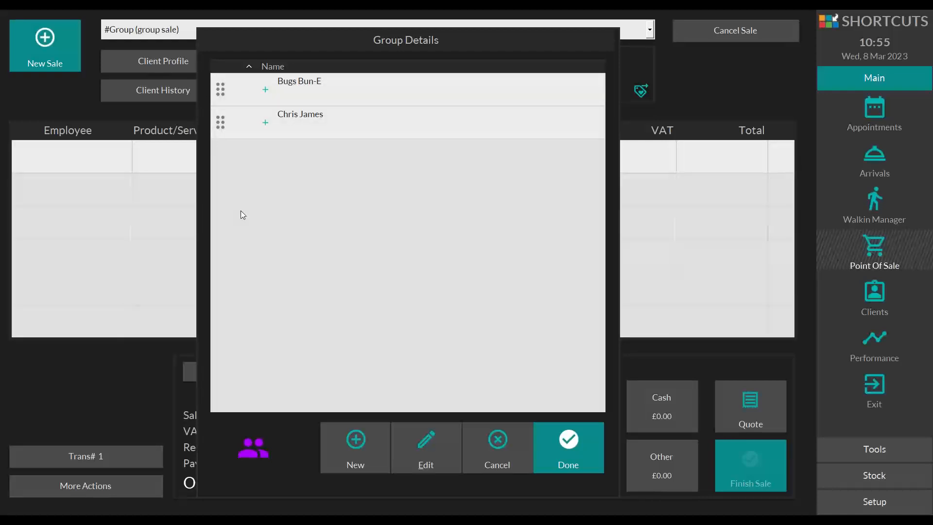
left_click(567, 445)
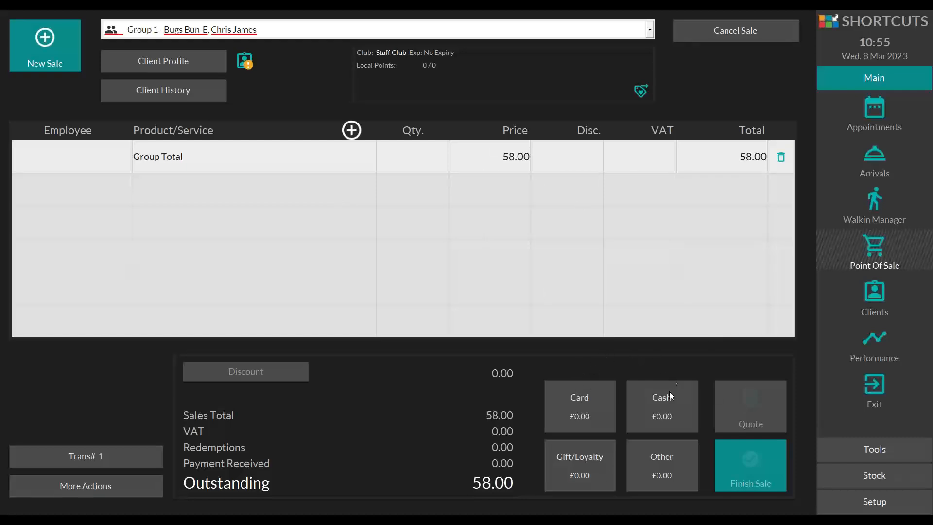
Step: Finish the group sale with a £58.00 cash payment and return to the appointment book
left_click(654, 392)
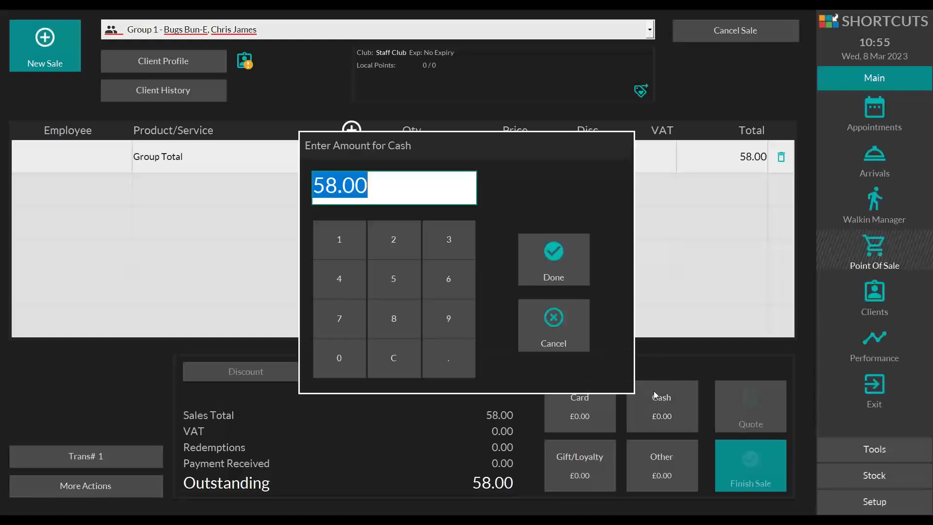
left_click(558, 240)
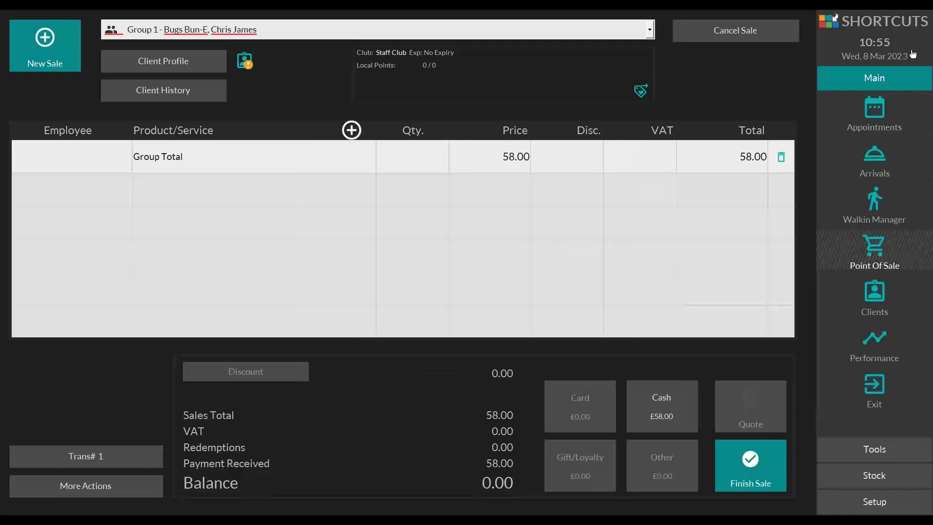
left_click(760, 449)
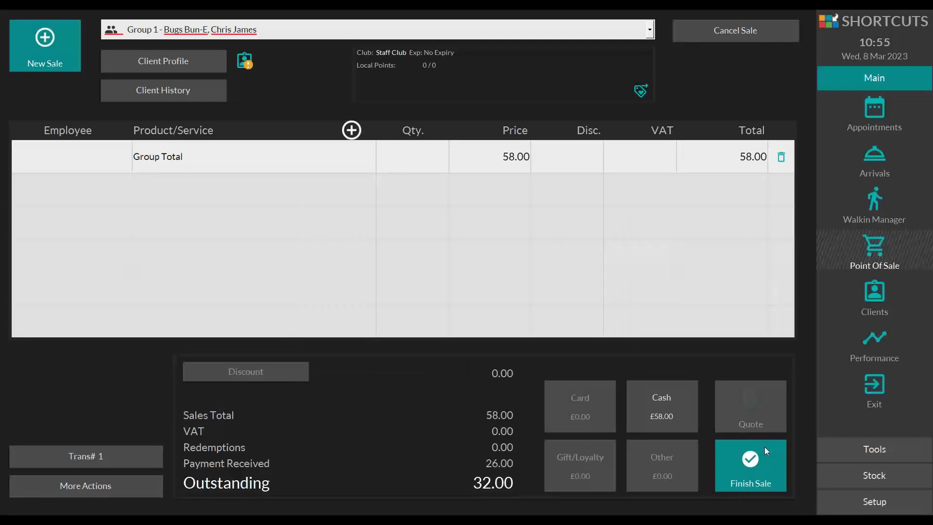
left_click(877, 110)
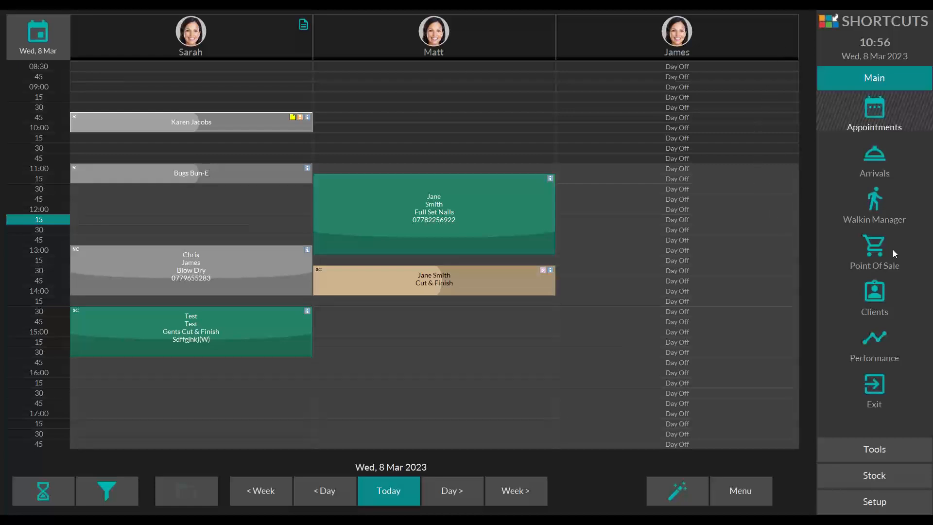
Step: Start a new sale at the point of sale for the first client found by searching for "test"
left_click(878, 245)
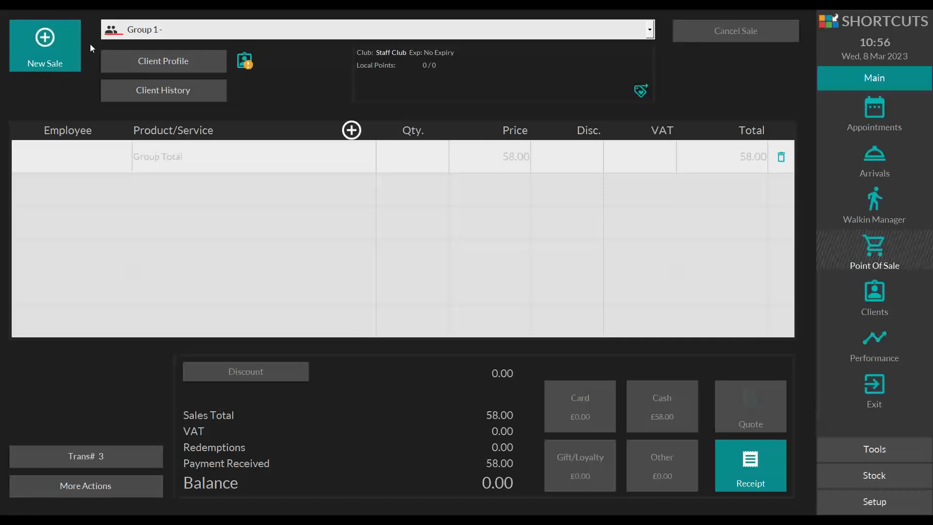
left_click(53, 24)
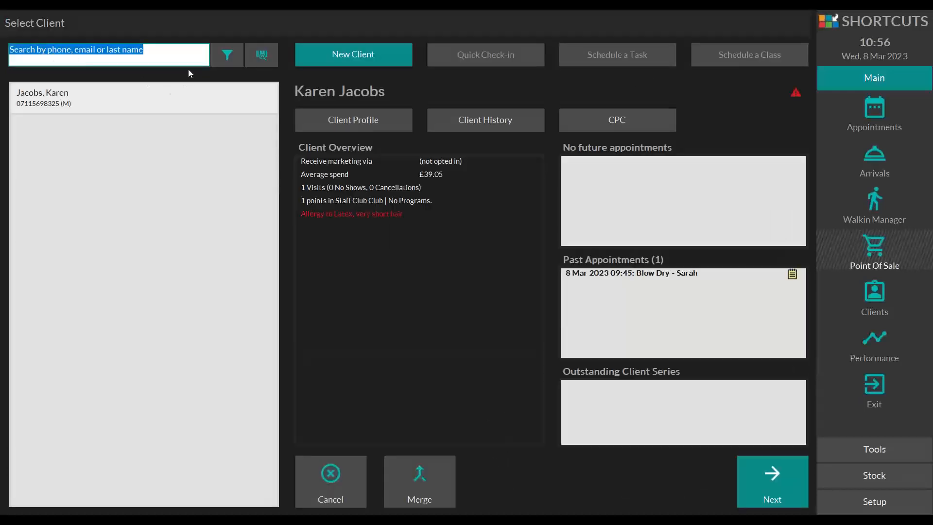
type("test")
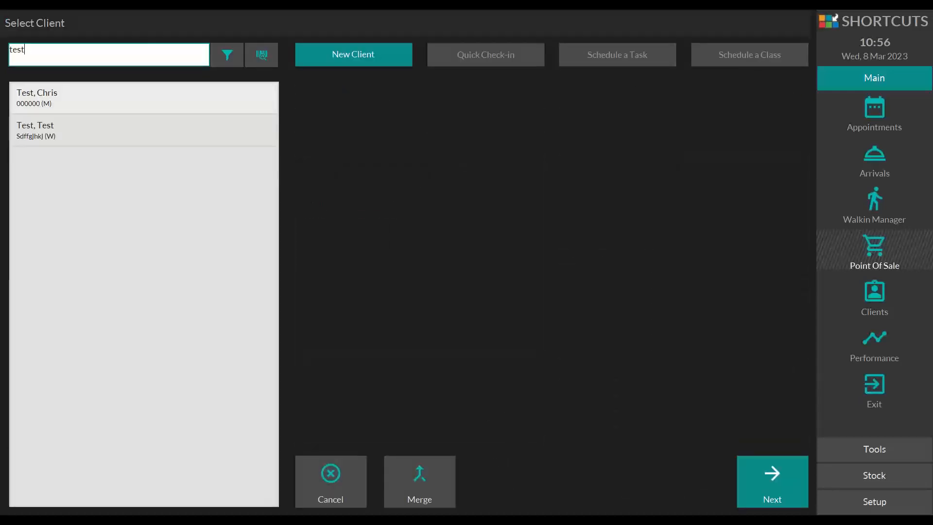
left_click(46, 94)
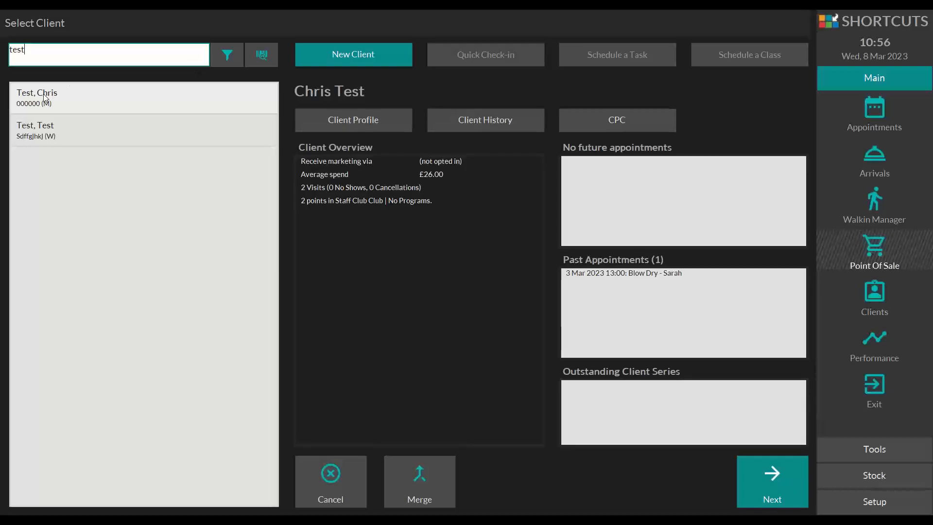
left_click(766, 468)
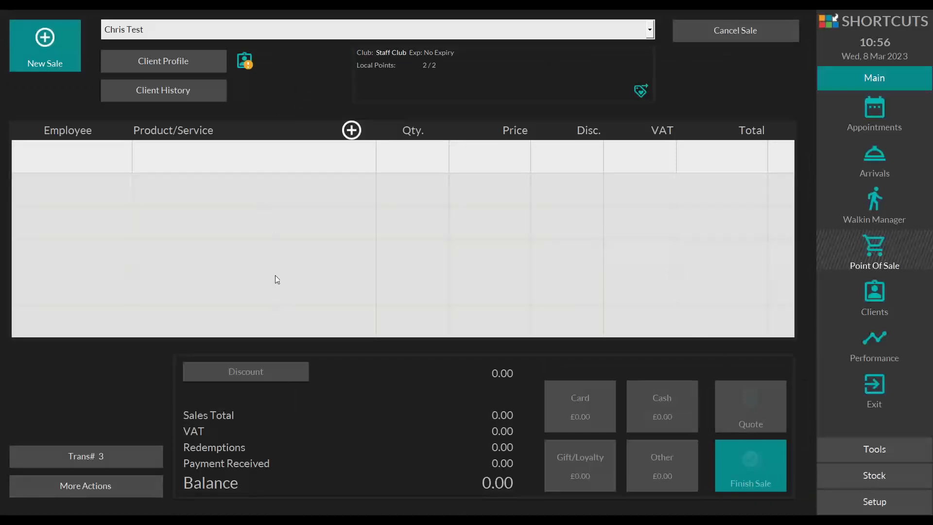
Step: Add a Pay To Account line of 10.00 to the sale under the Z Business employee
left_click(259, 155)
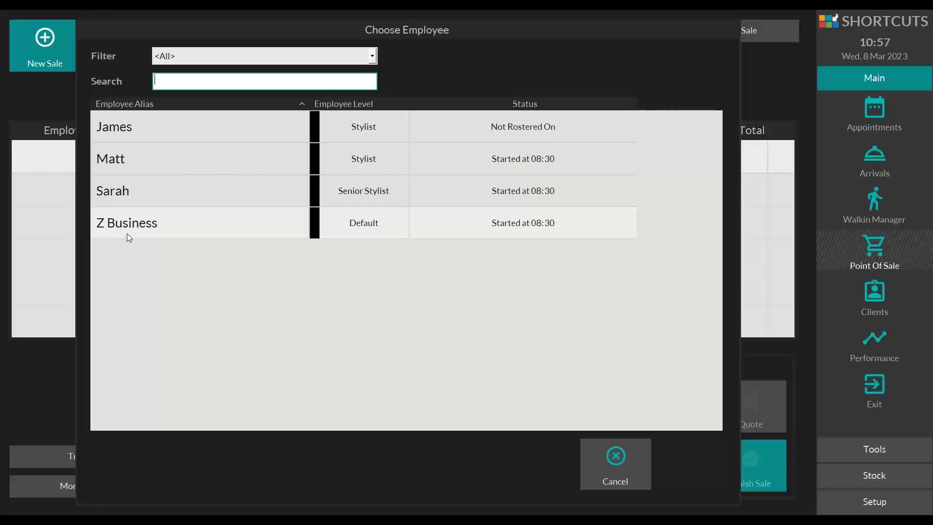
left_click(165, 229)
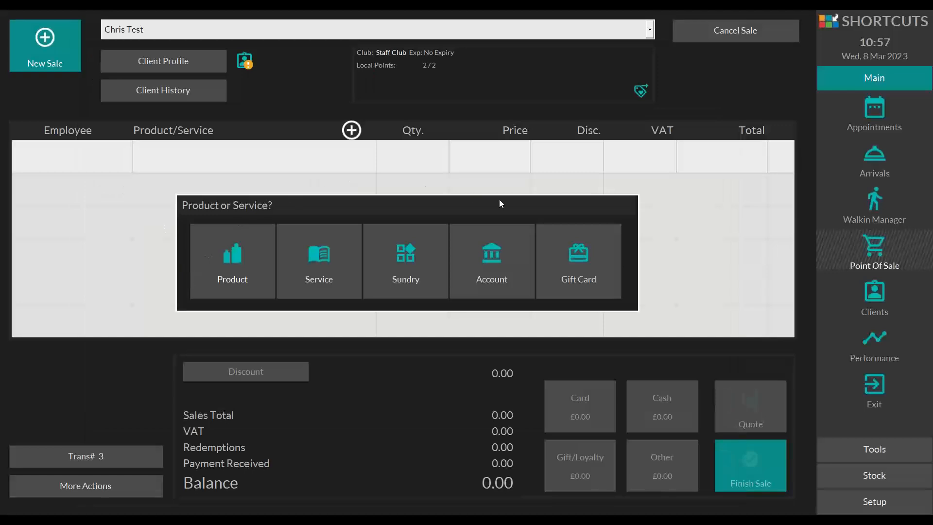
left_click(474, 257)
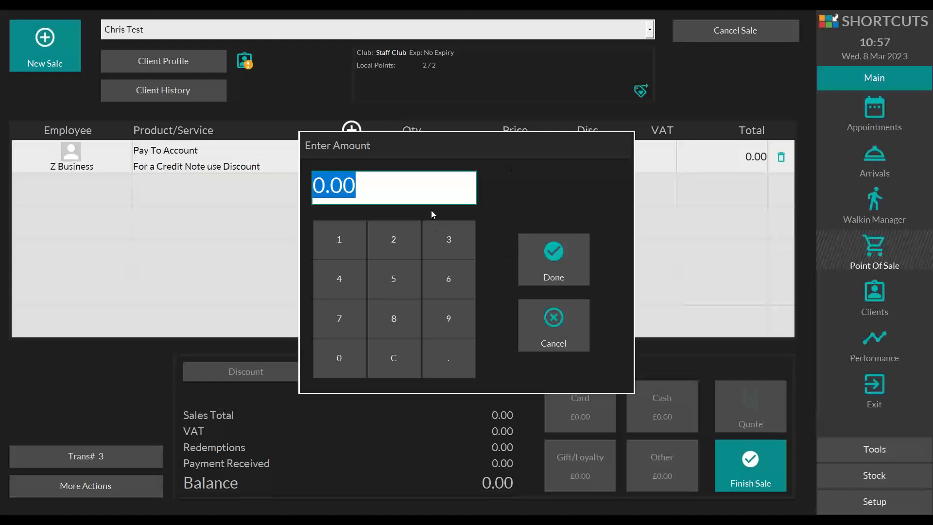
left_click(350, 240)
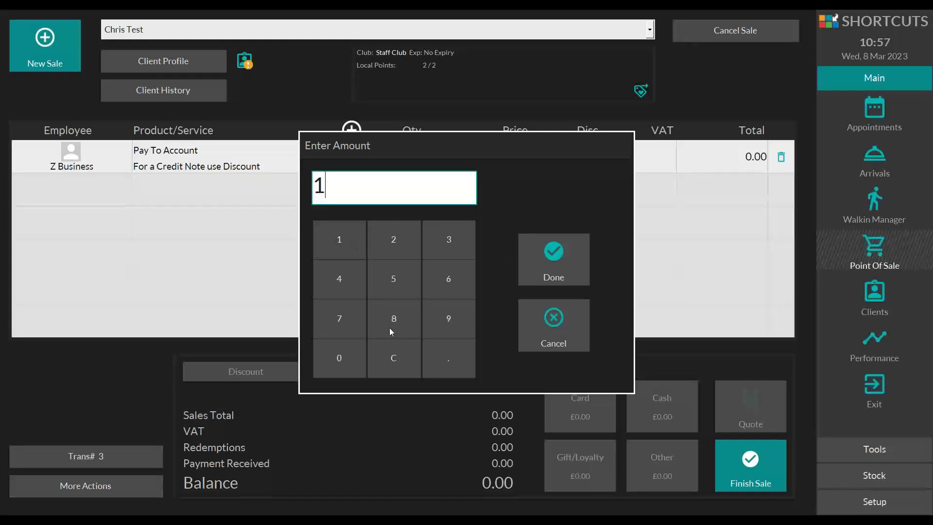
left_click(353, 356)
left_click(550, 266)
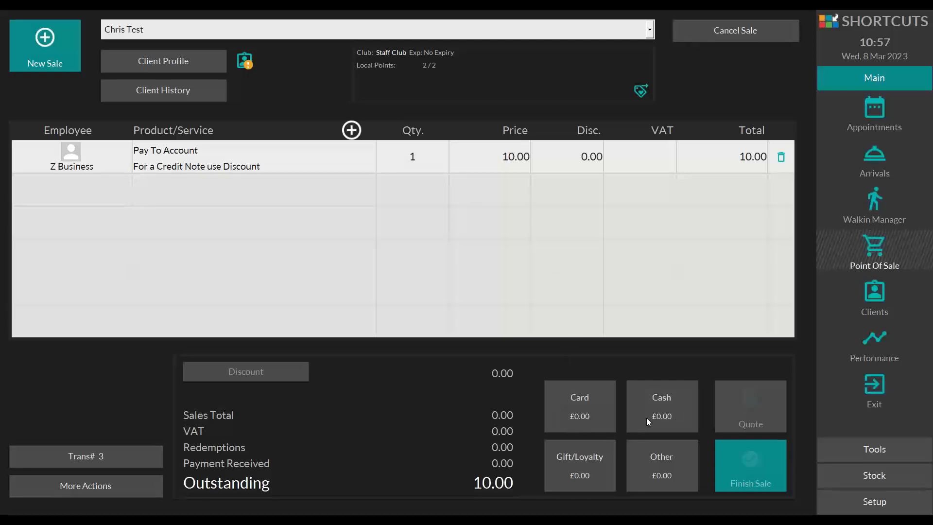
Step: Pay the account top-up with £10.00 cash and finish the sale, returning to the appointment book
left_click(654, 399)
left_click(553, 273)
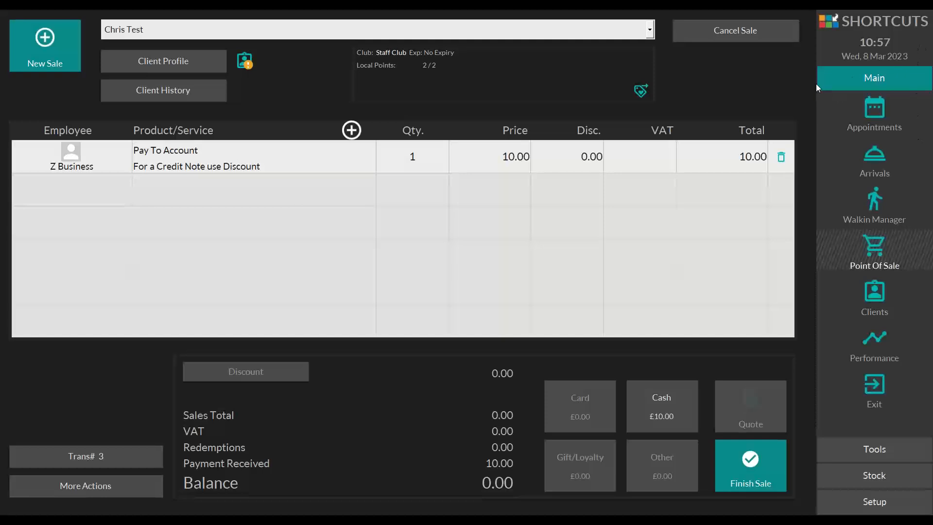
left_click(828, 103)
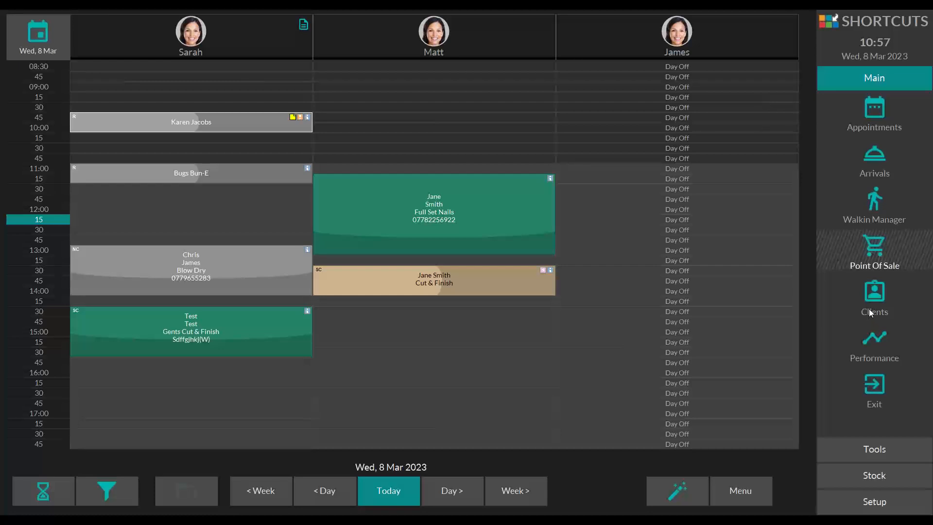
Step: Search the clients for "test", check the first match's account balance, and return to the appointment book
left_click(875, 296)
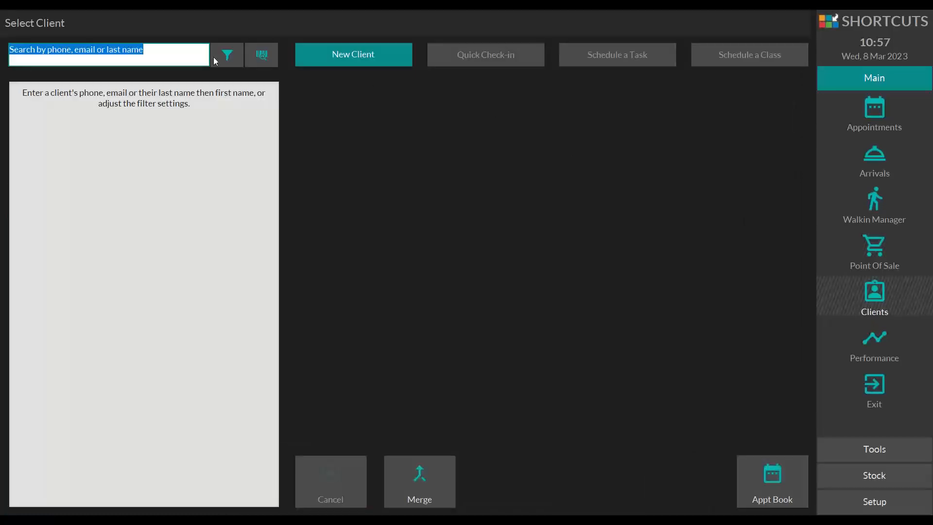
type("test")
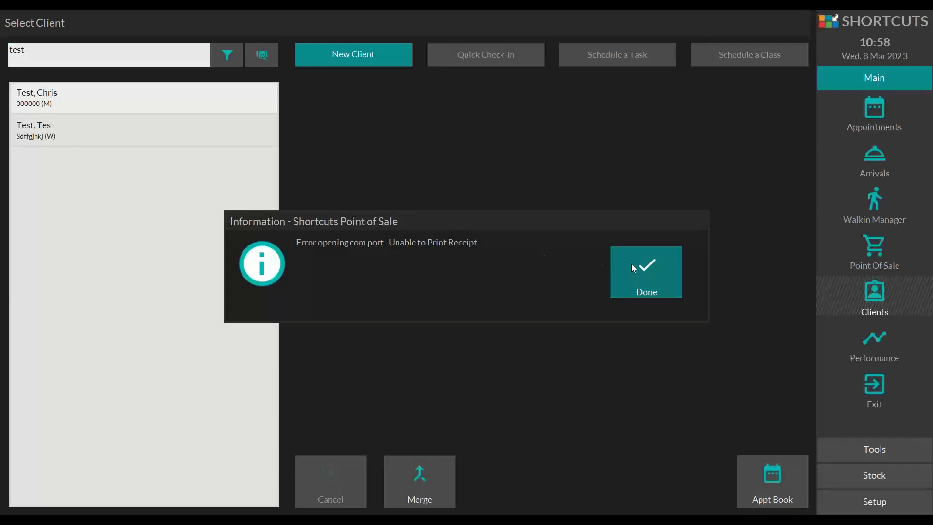
left_click(633, 265)
left_click(104, 96)
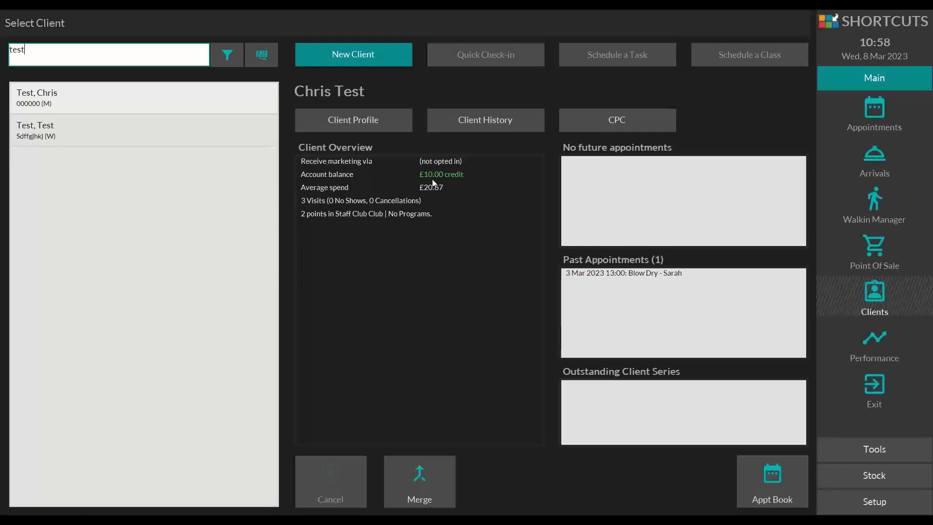
left_click(805, 485)
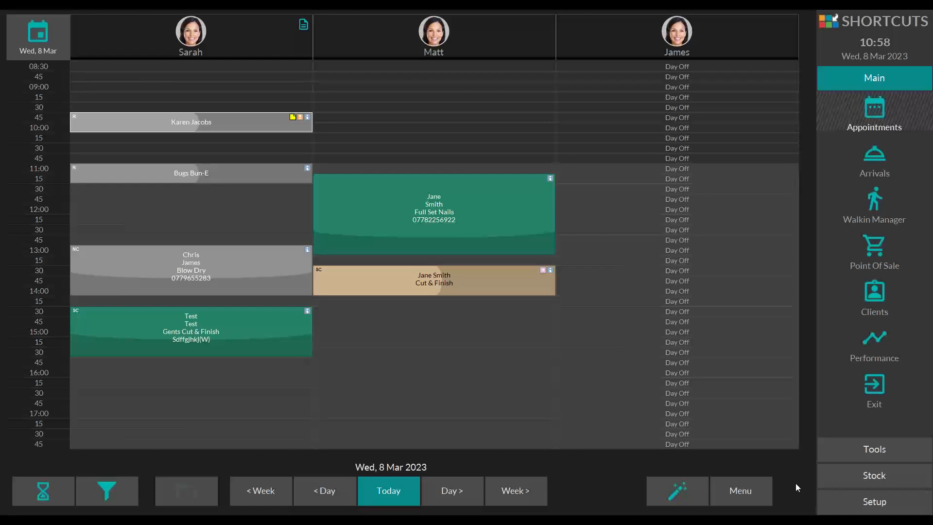
Step: Book a Blow Dry at 15:45 with the first employee for the same client, tagged Request Client
left_click(209, 366)
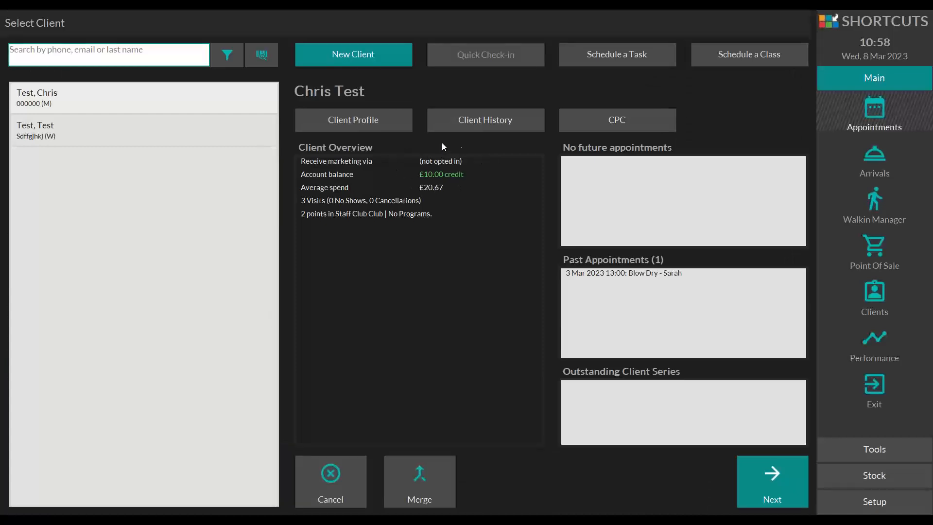
left_click(763, 475)
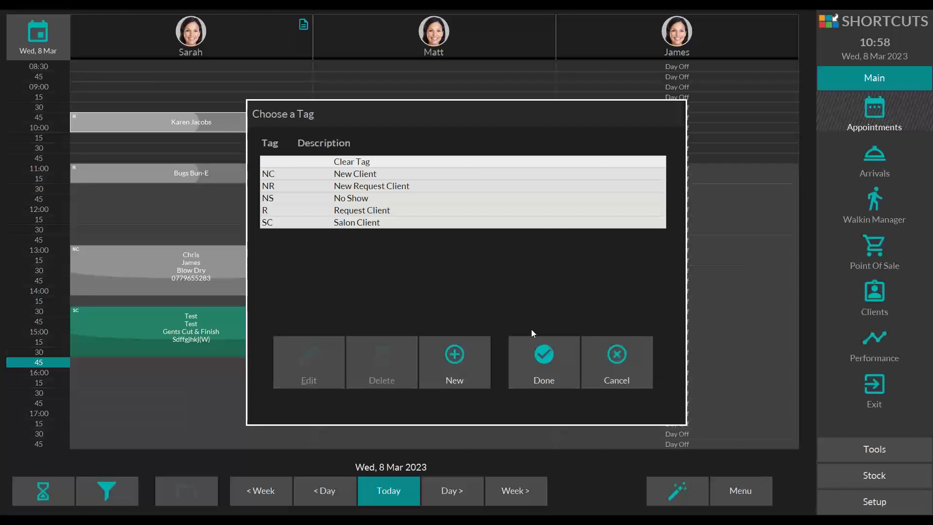
left_click(378, 214)
left_click(539, 354)
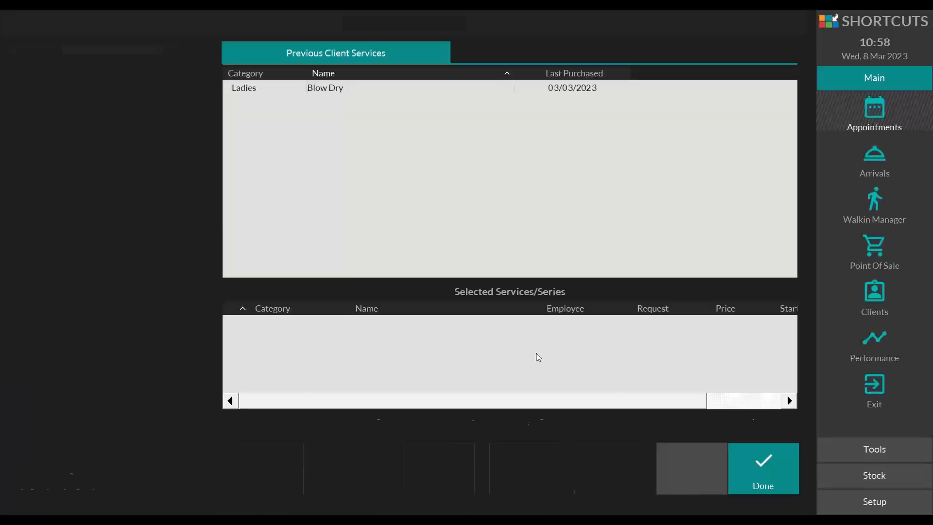
left_click(329, 98)
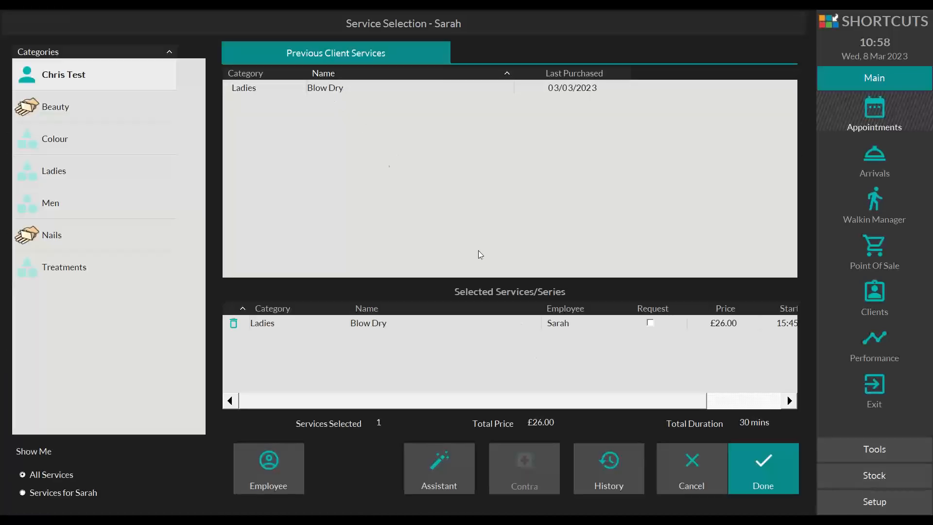
left_click(746, 469)
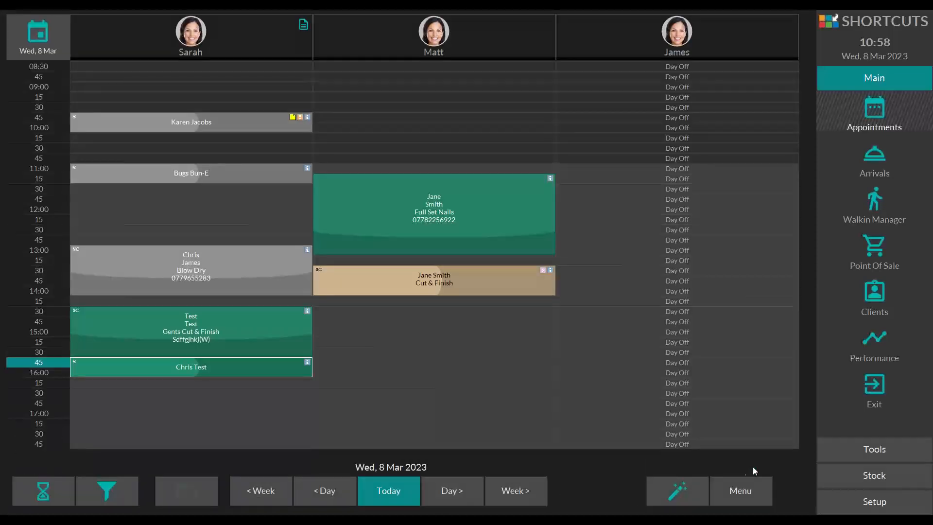
Step: Mark the 15:45 Blow Dry booking as arrived and check it out
left_click(181, 370)
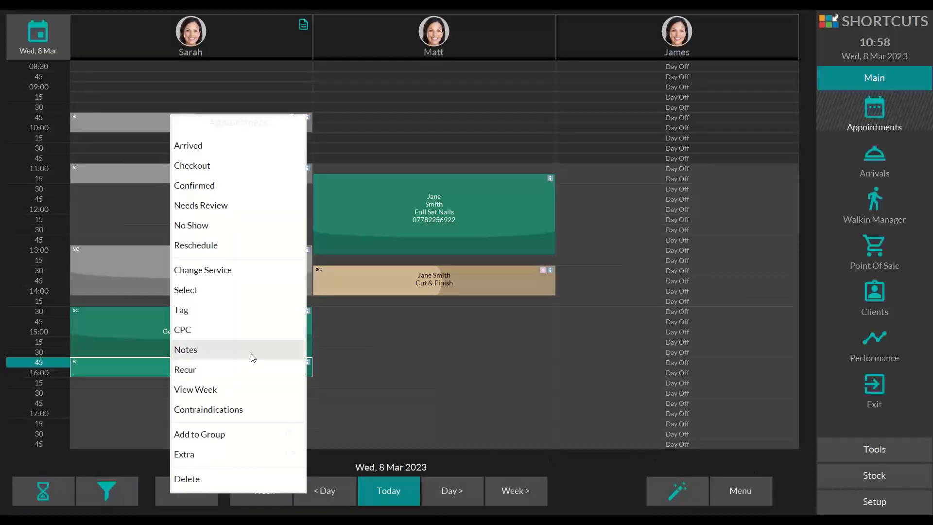
left_click(208, 147)
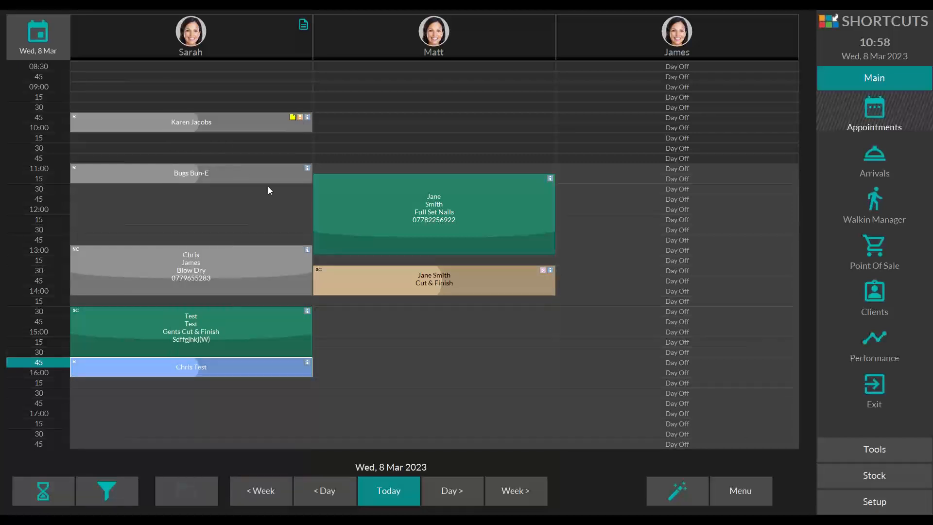
left_click(160, 364)
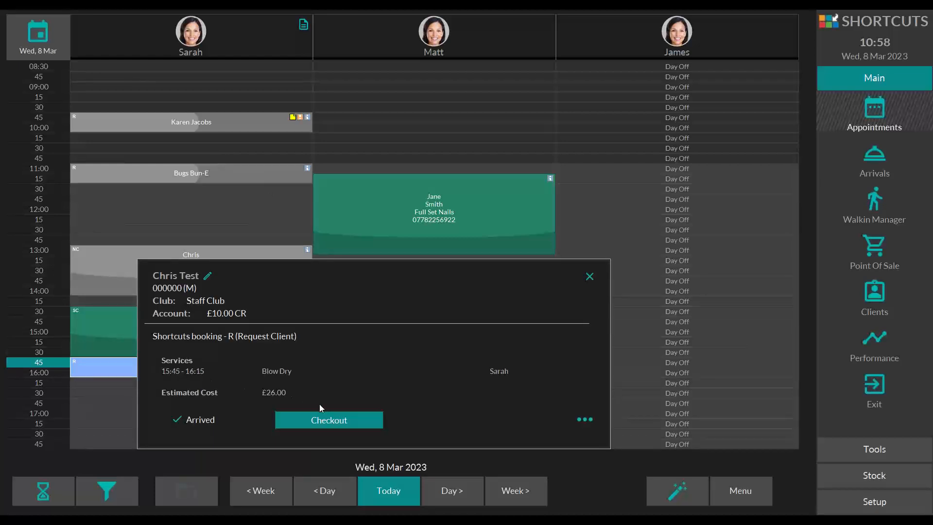
left_click(332, 420)
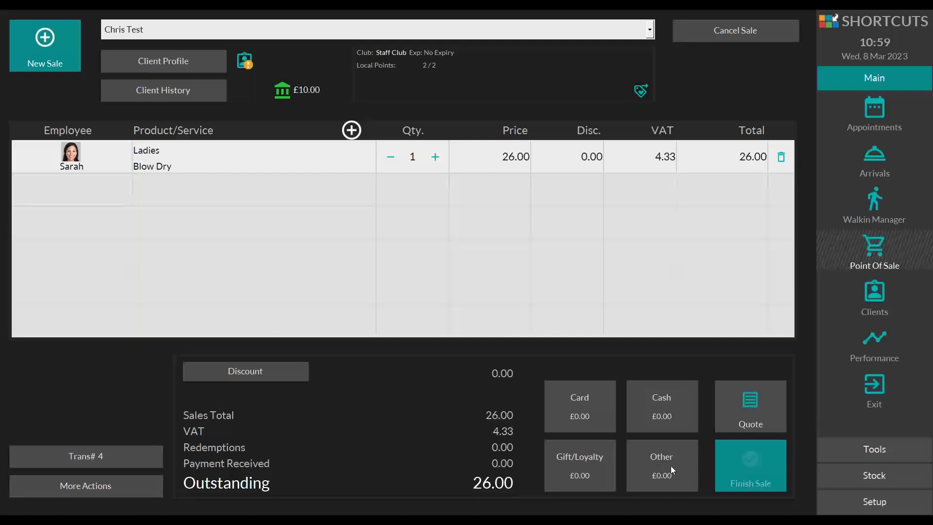
Step: Put £10 of the Blow Dry sale on the client's account as an Account payment
left_click(658, 452)
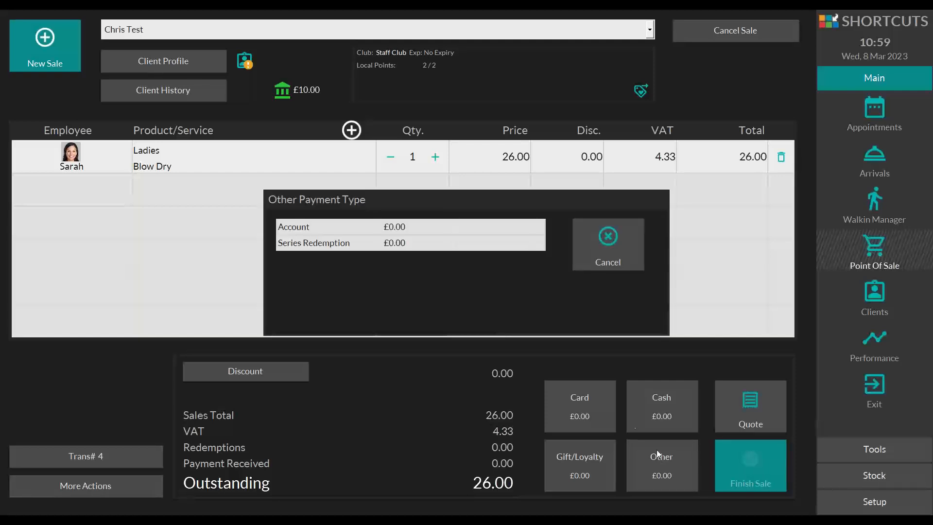
left_click(290, 226)
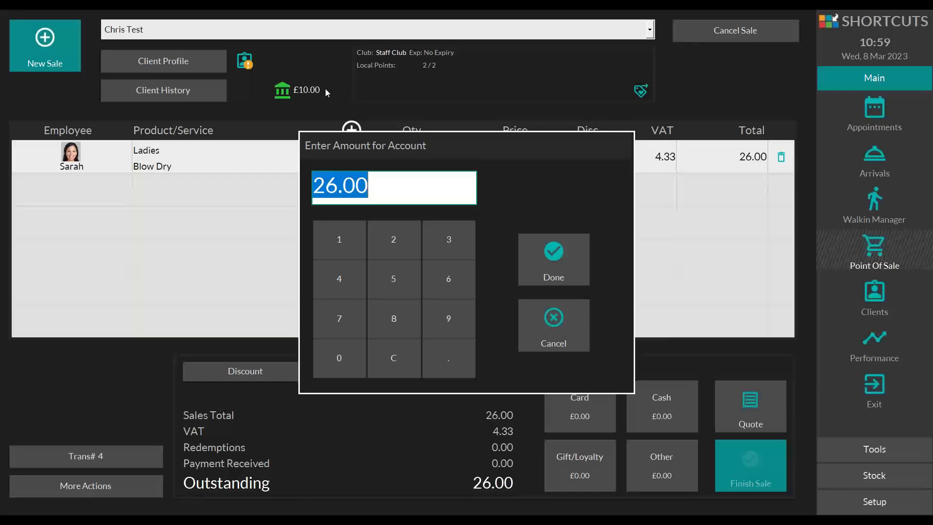
left_click(340, 224)
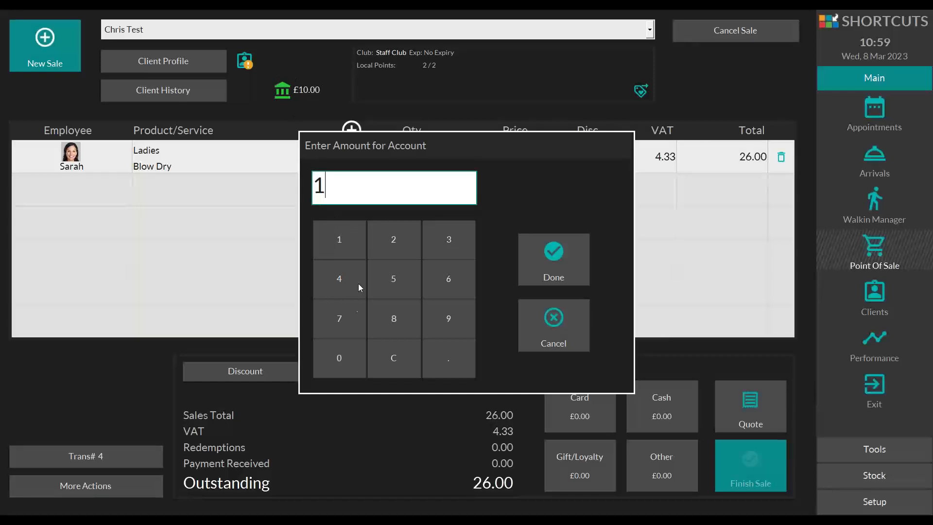
left_click(340, 348)
left_click(568, 265)
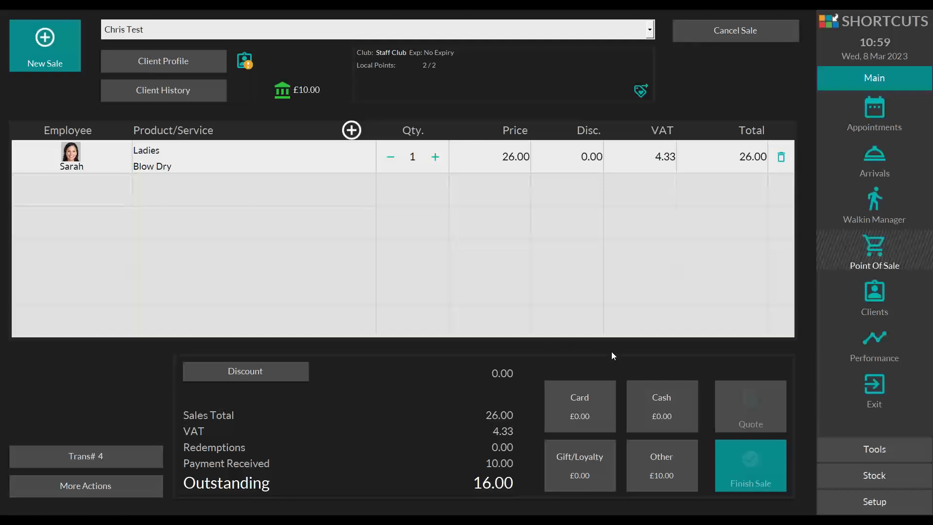
Step: Pay the outstanding £16.00 in cash, decline rebooking, and finish the sale to return to the appointment book
left_click(648, 396)
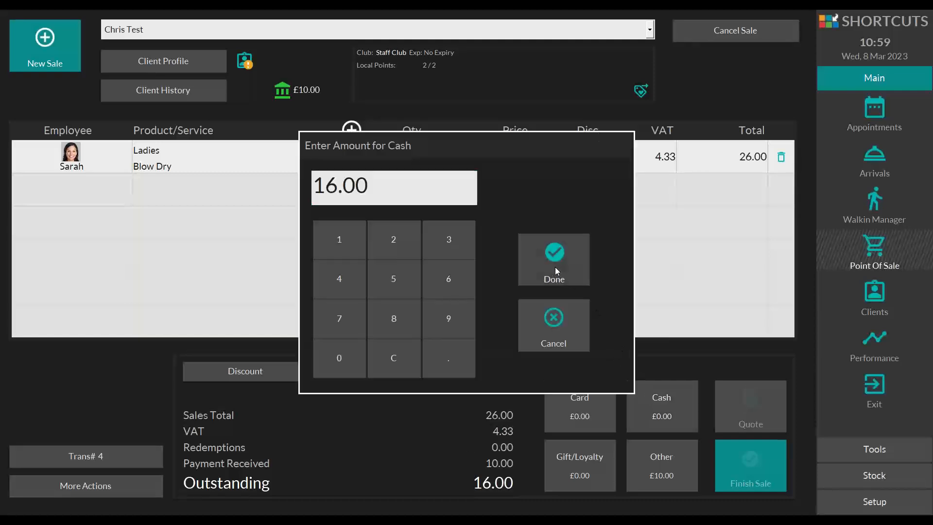
left_click(556, 265)
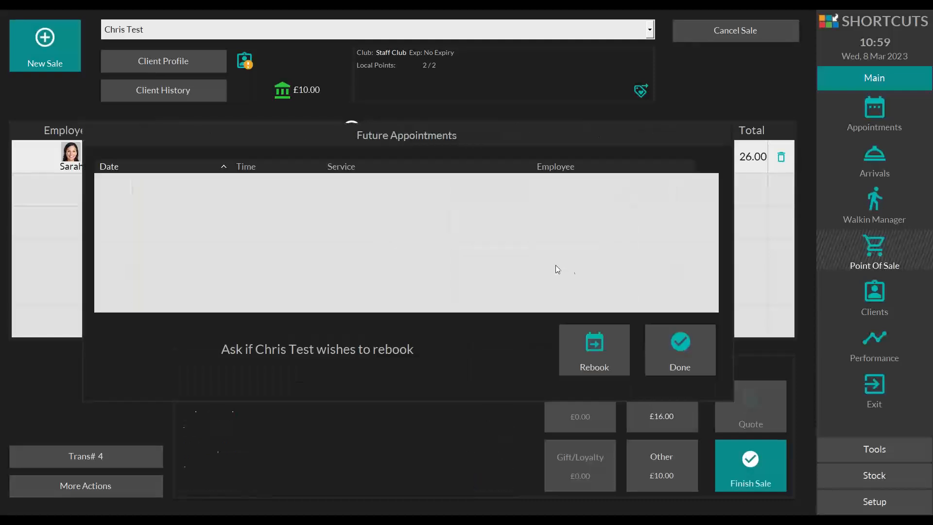
left_click(679, 344)
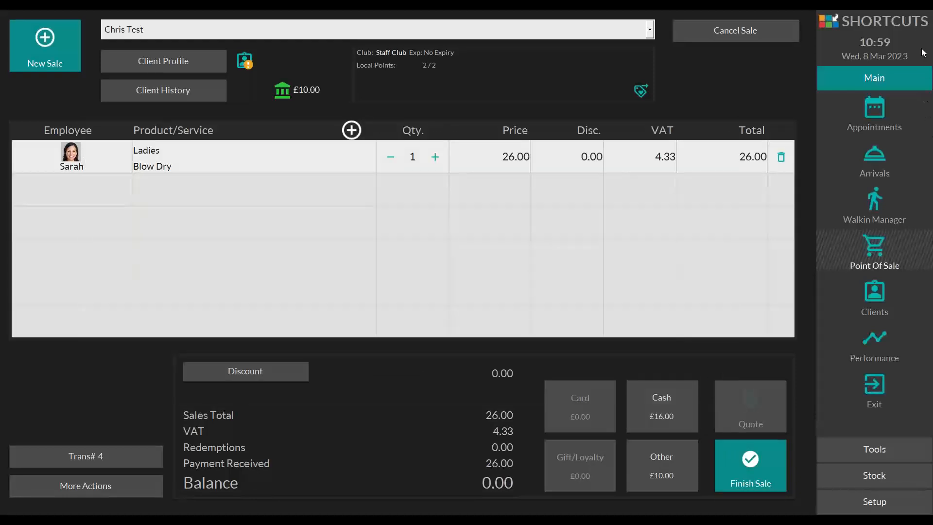
left_click(823, 98)
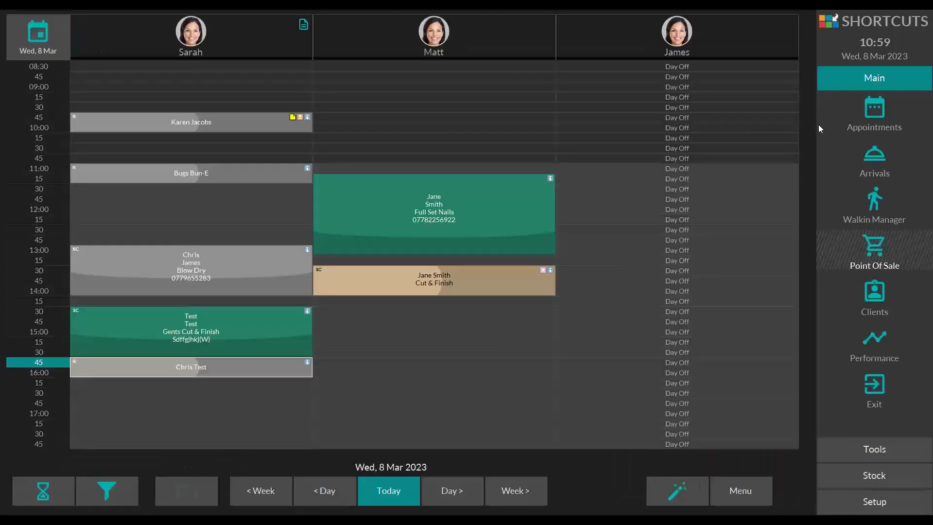